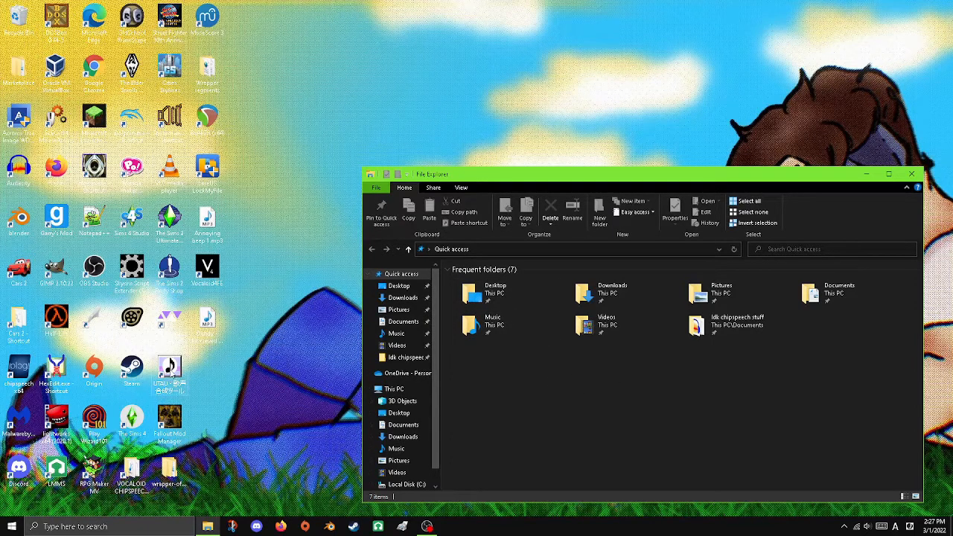
# - Launch UTAU and open Mikumiku1.ust from the inner "Miku Miku ni shite ageru (short ver)" folder within VOCALOID
pyautogui.click(170, 365)
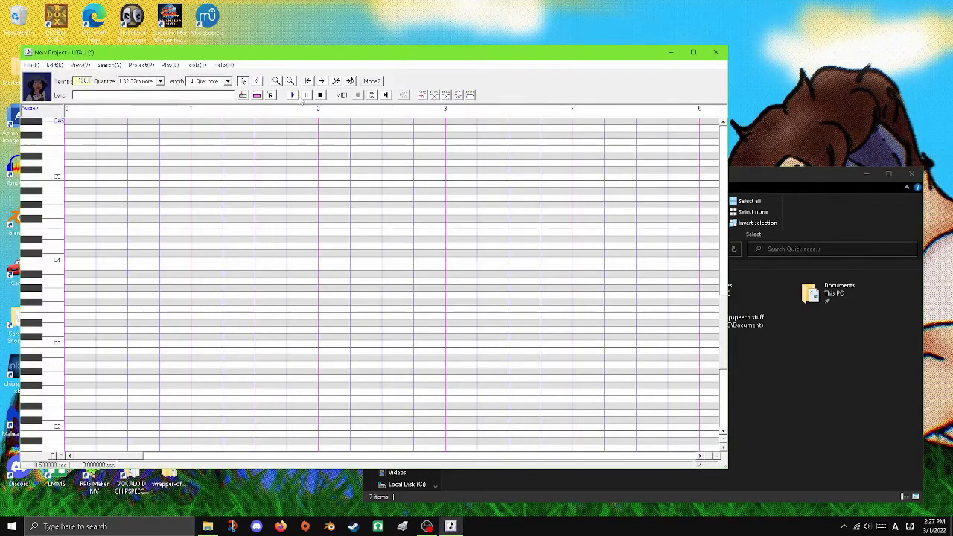
pyautogui.click(30, 65)
pyautogui.click(49, 87)
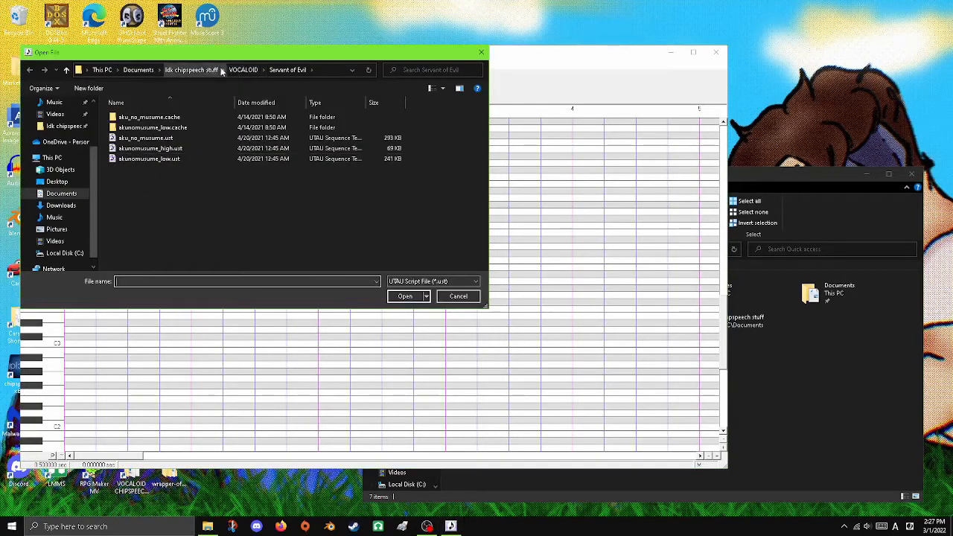
pyautogui.click(242, 69)
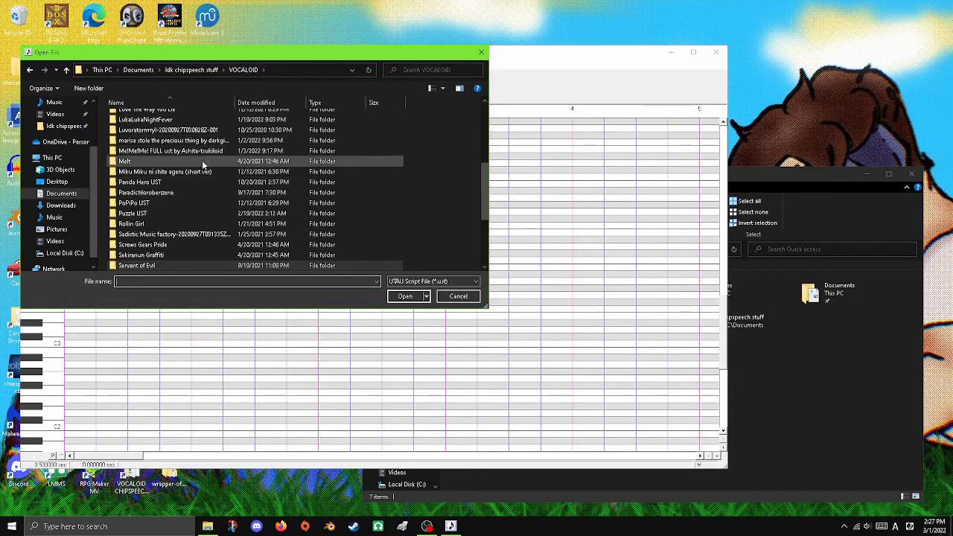
pyautogui.doubleClick(159, 172)
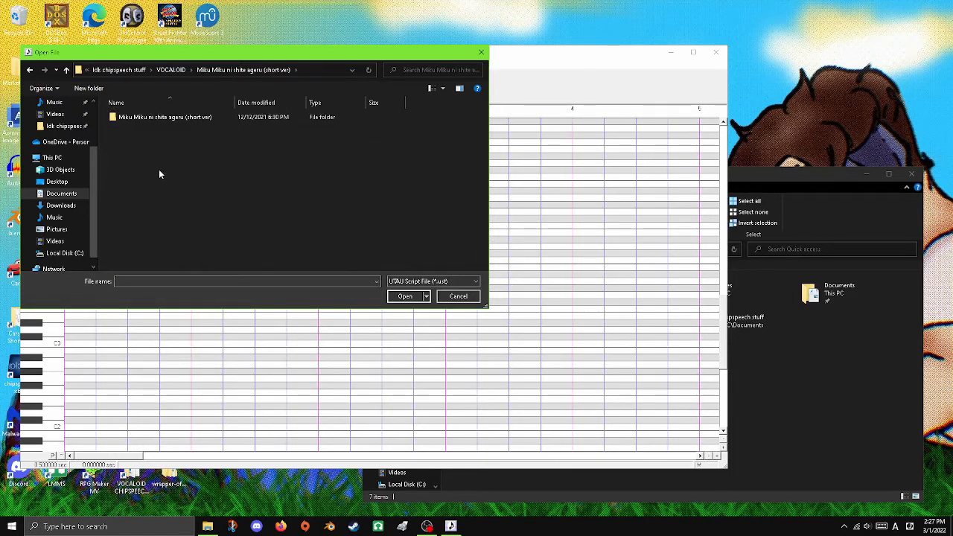
pyautogui.doubleClick(221, 117)
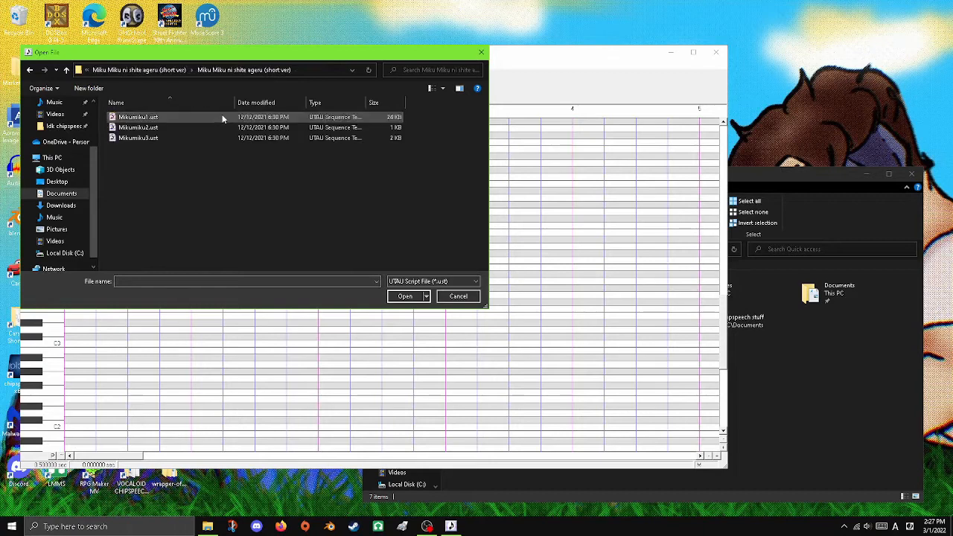
pyautogui.click(221, 117)
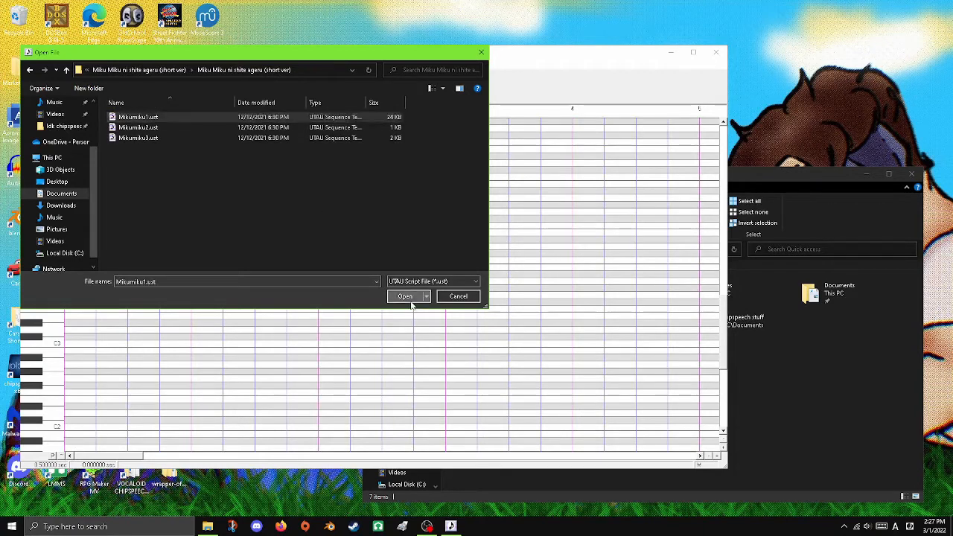
pyautogui.click(410, 301)
# - Set the project's voice bank to Audrey and accept the project configuration
pyautogui.click(426, 237)
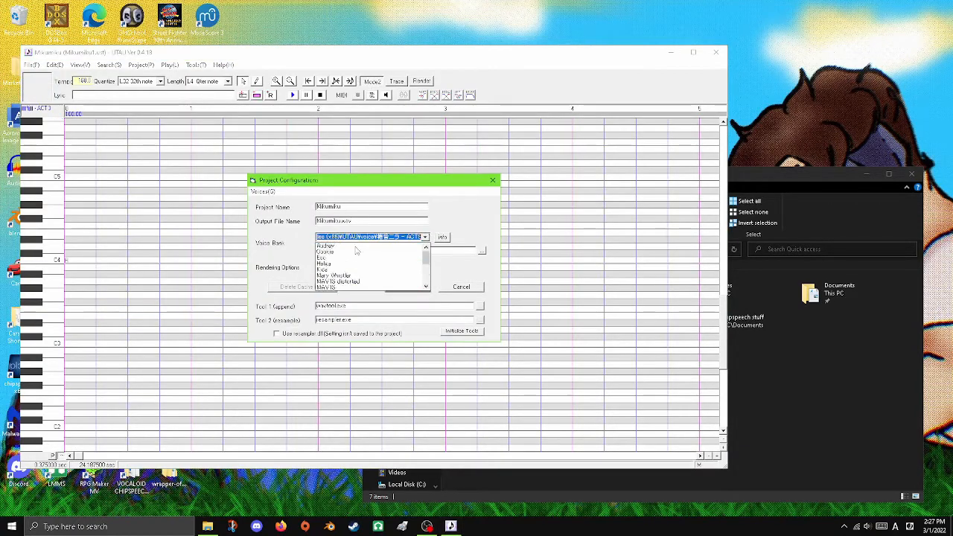
pyautogui.click(350, 246)
pyautogui.click(405, 286)
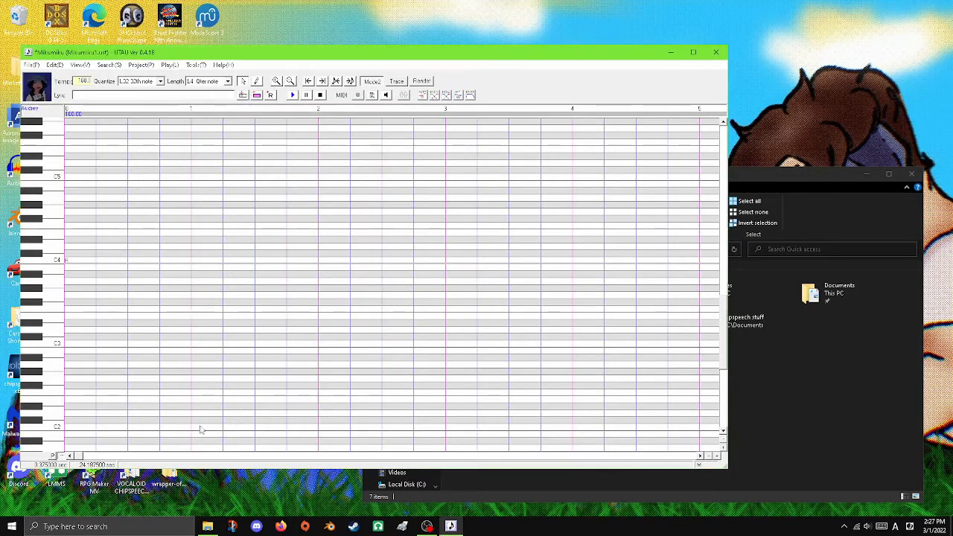
# - Export the Mikumiku1 project as a MIDI file named Mikumiku1.mid in the song's folder
pyautogui.moveTo(85, 456); pyautogui.dragTo(218, 459)
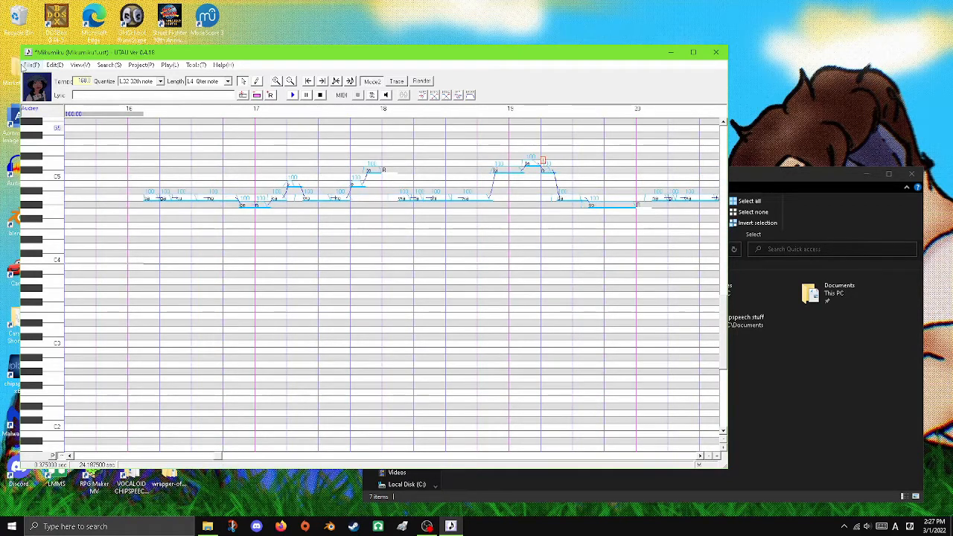
pyautogui.click(27, 66)
pyautogui.click(52, 149)
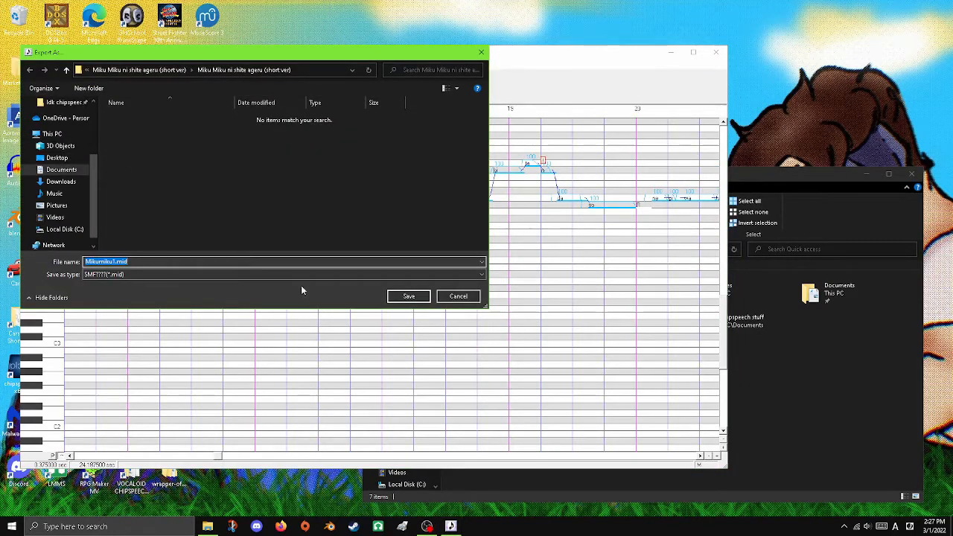
pyautogui.click(408, 296)
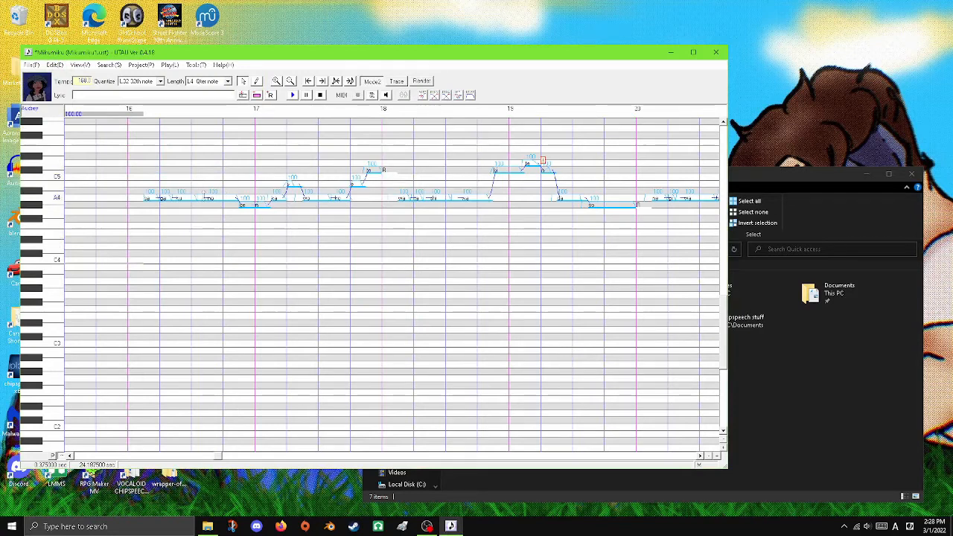
# - Open Mikumiku2.ust without saving the changes to the current project
pyautogui.click(30, 64)
pyautogui.click(46, 87)
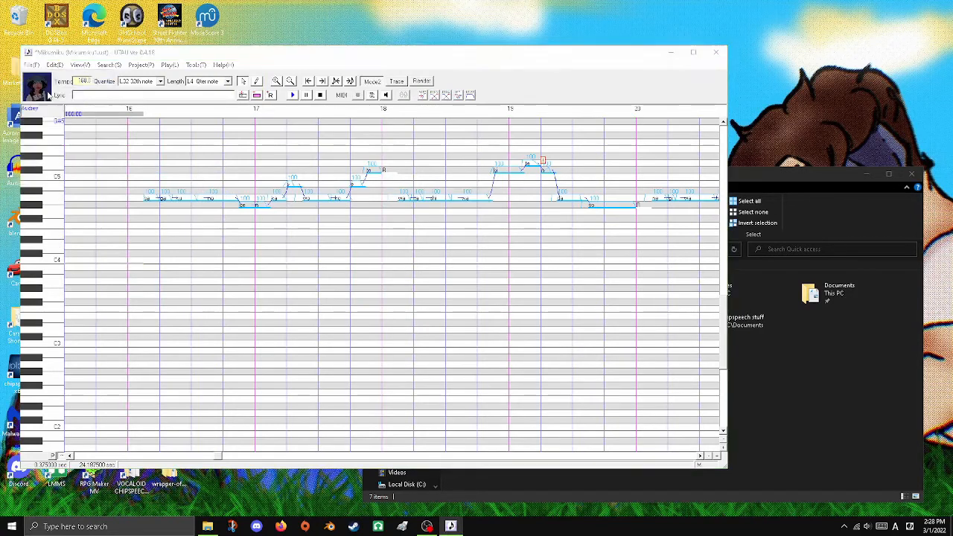
pyautogui.click(481, 291)
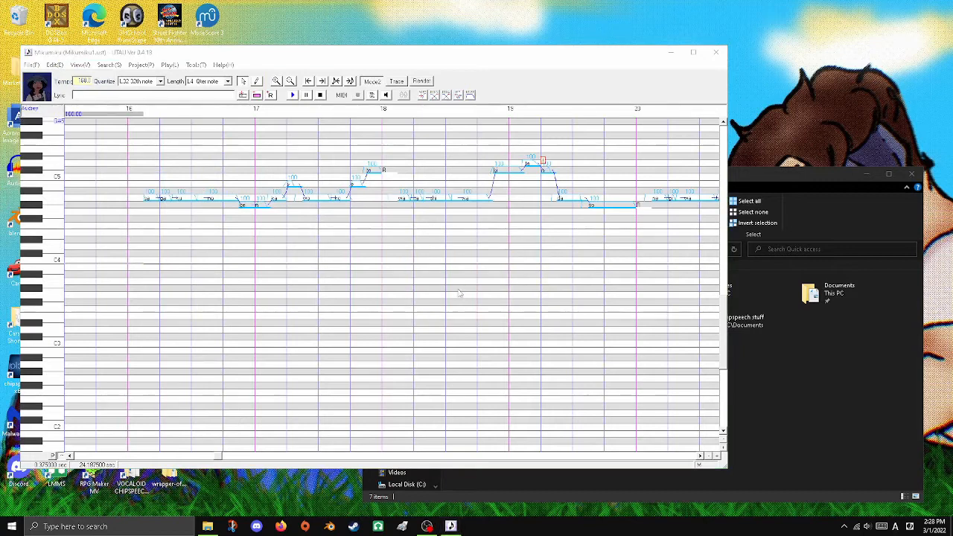
pyautogui.doubleClick(162, 128)
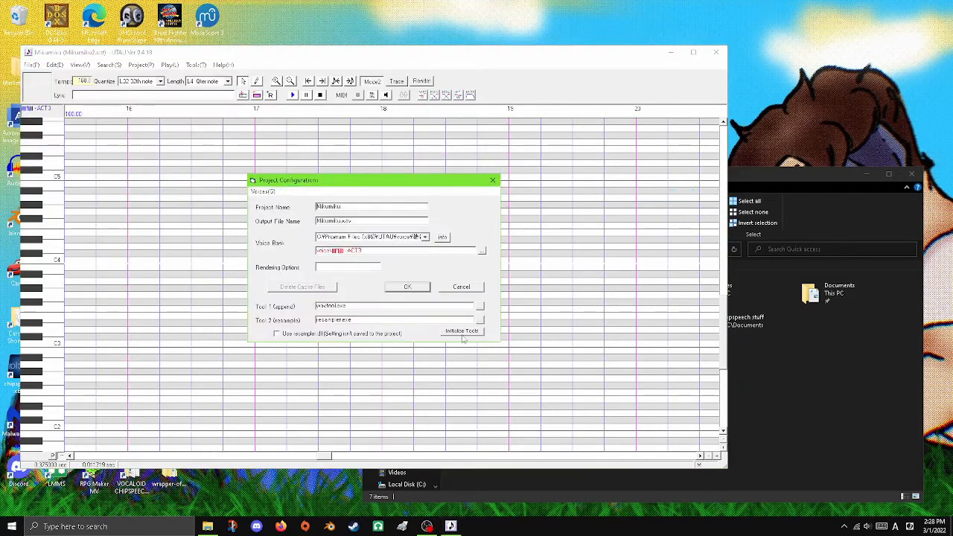
# - Set the second project's voice bank to Dr. Sweet and accept the project configuration
pyautogui.click(425, 236)
pyautogui.click(335, 257)
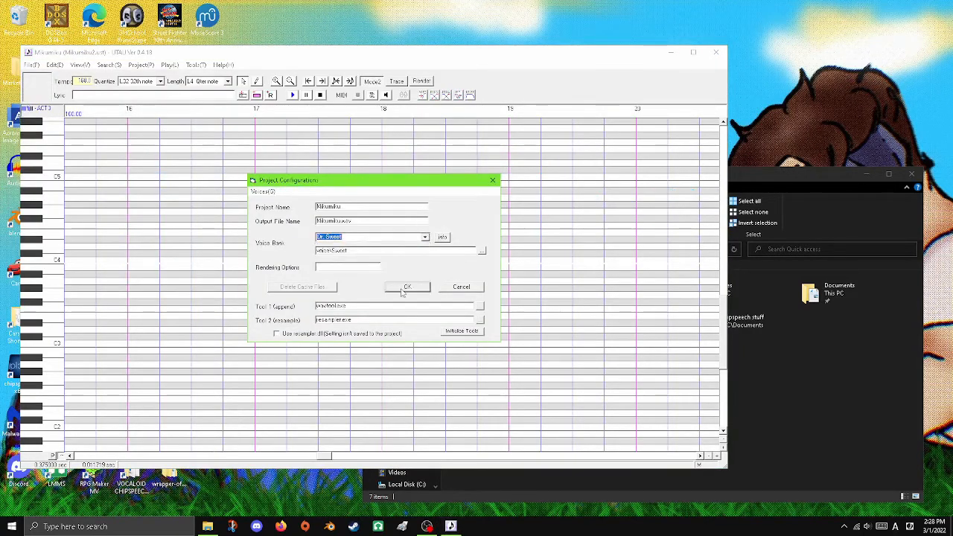
pyautogui.click(405, 286)
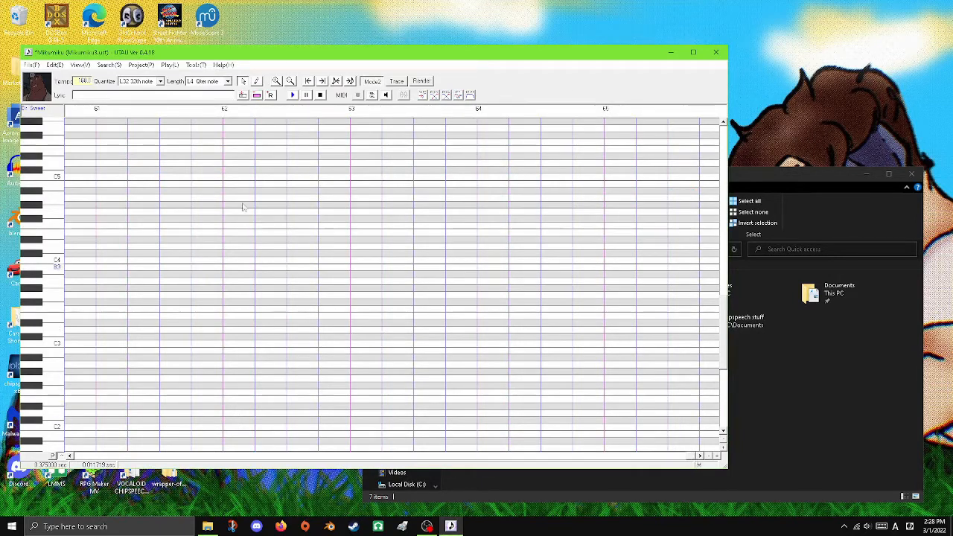
pyautogui.click(31, 66)
pyautogui.click(40, 88)
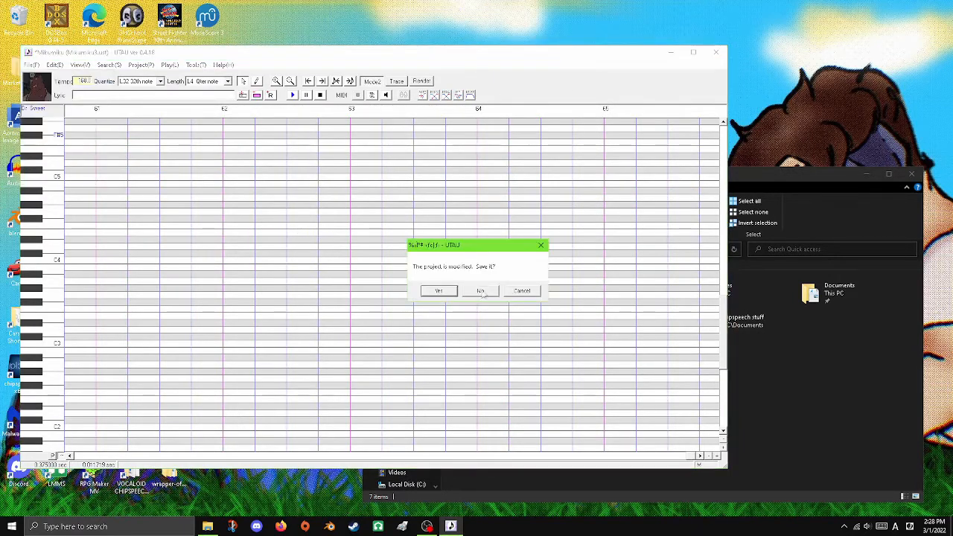
pyautogui.click(533, 292)
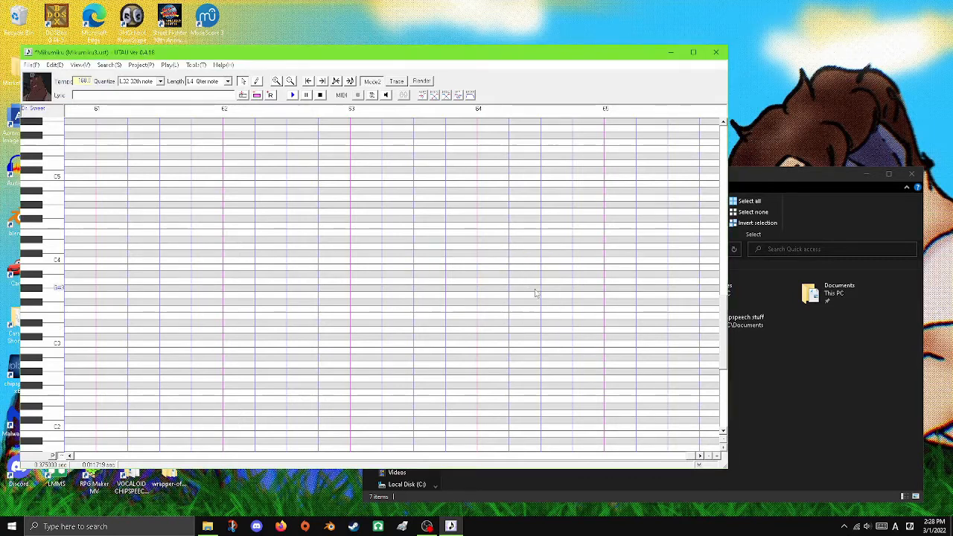
# - Minimize UTAU, launch LMMS, and close its Controller Rack and FX-Mixer windows
pyautogui.click(671, 53)
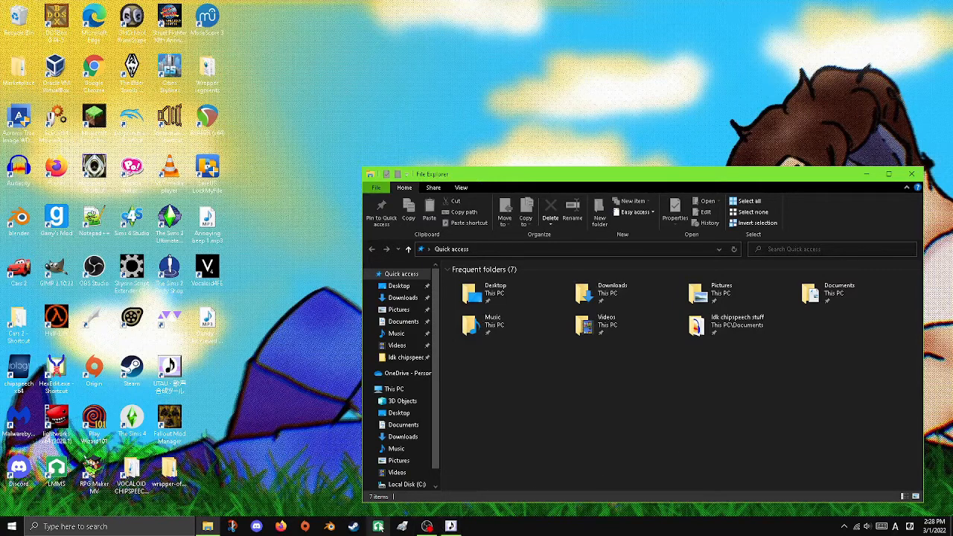
pyautogui.click(378, 526)
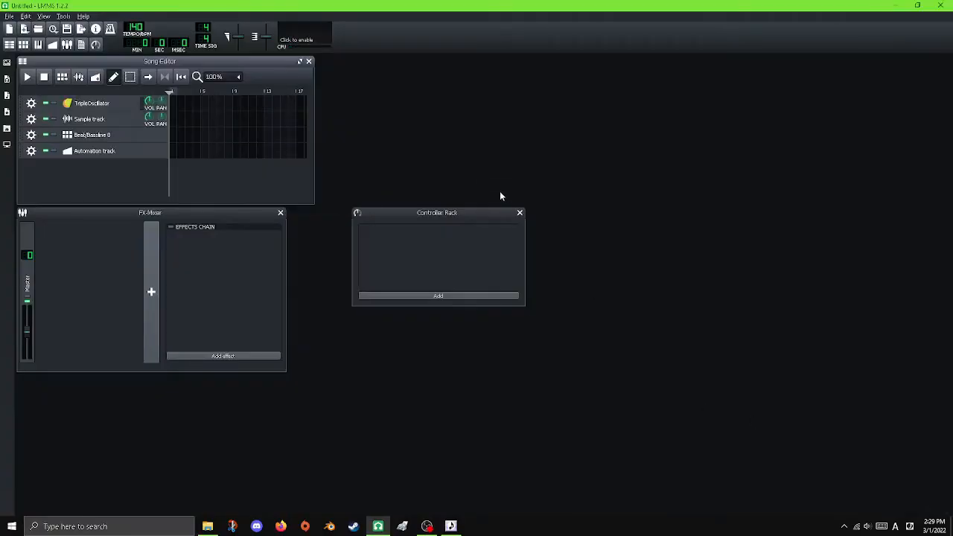
pyautogui.click(519, 212)
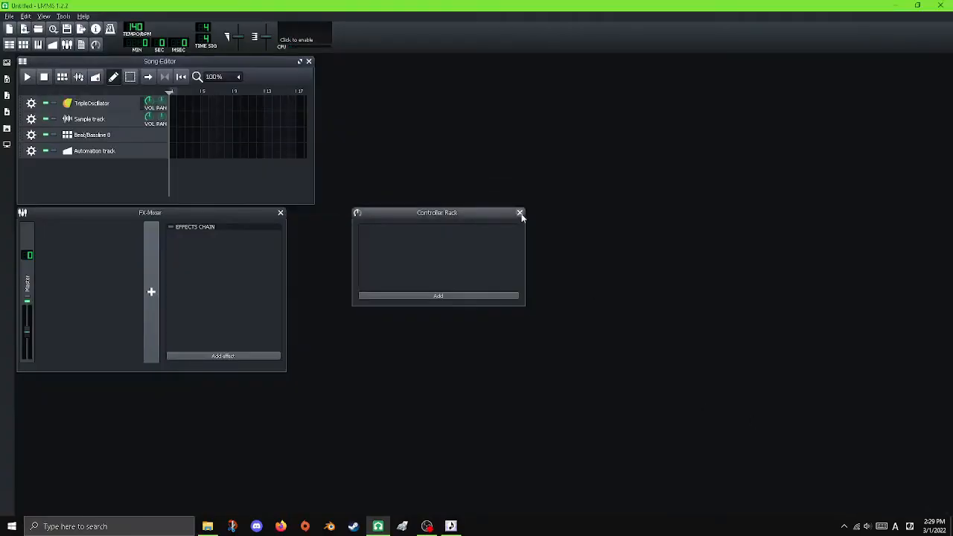
pyautogui.click(280, 212)
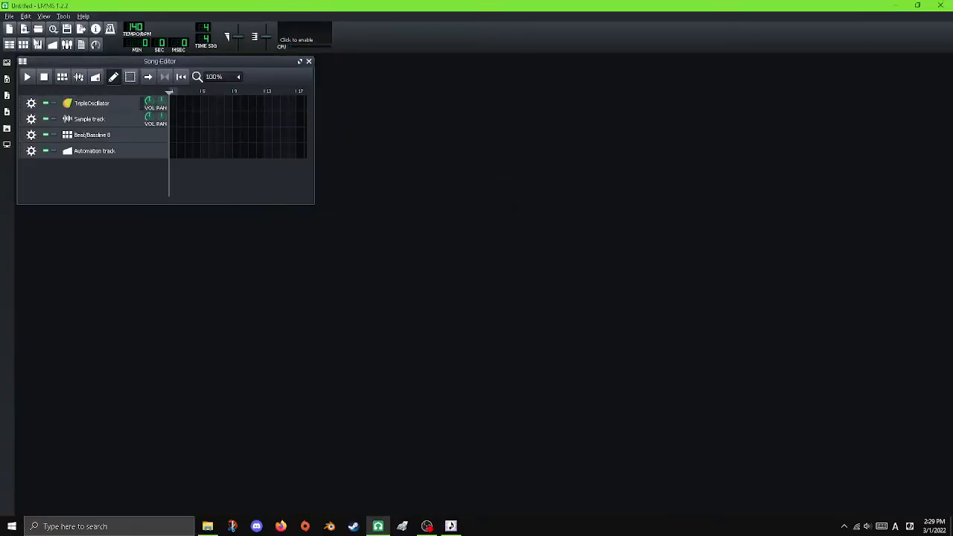
# - Show the Piano-Roll below the Song Editor and enlarge both windows so they fill the space one above the other
pyautogui.click(38, 45)
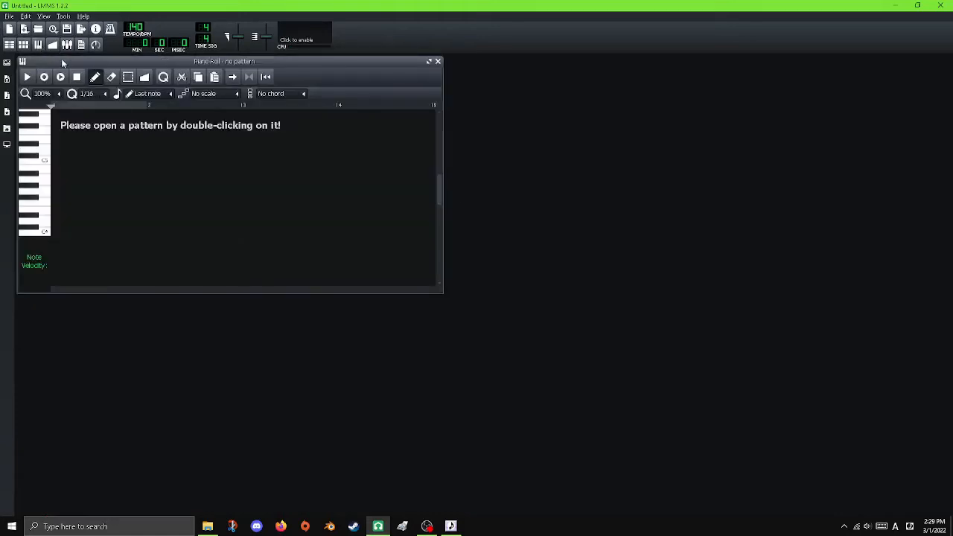
pyautogui.moveTo(63, 61); pyautogui.dragTo(71, 287)
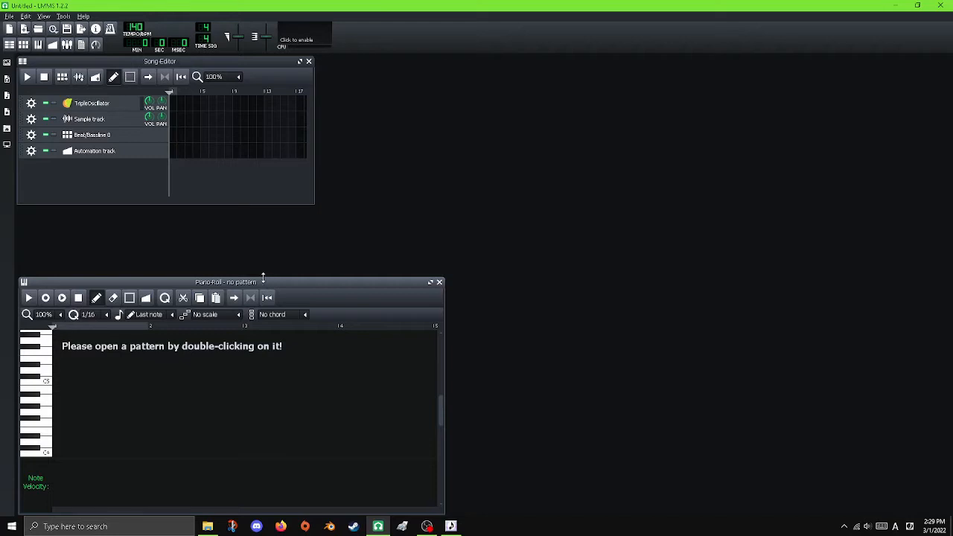
pyautogui.moveTo(264, 278); pyautogui.dragTo(282, 233)
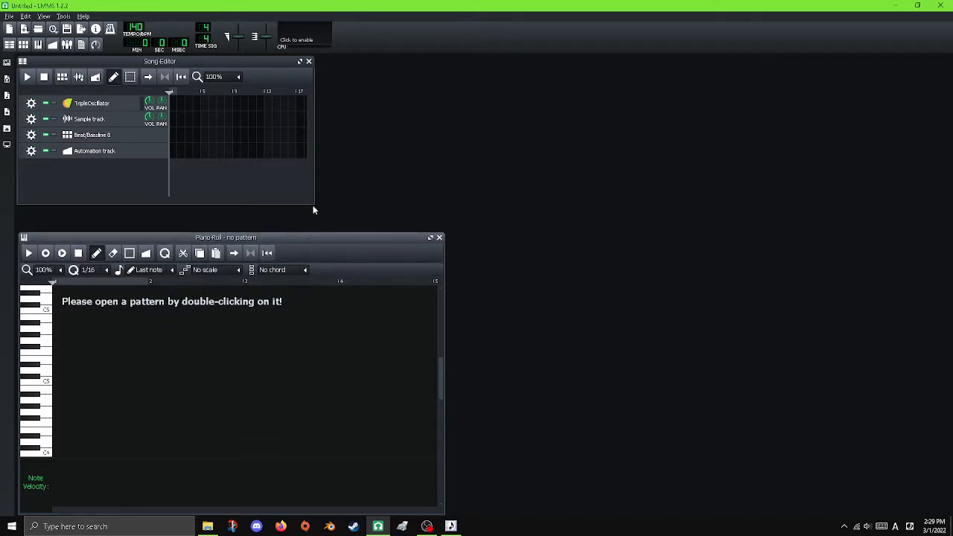
pyautogui.moveTo(313, 202); pyautogui.dragTo(444, 225)
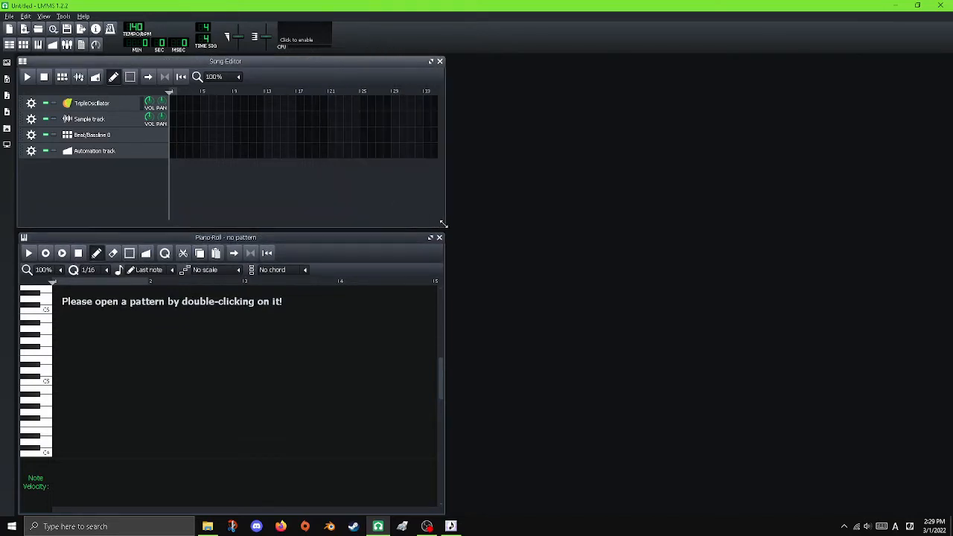
# - Import Mikumiku1.mid from the "Miku Miku ni shite ageru (short ver)" folder within Idk chipspeech stuff, VOCALOID
pyautogui.click(10, 16)
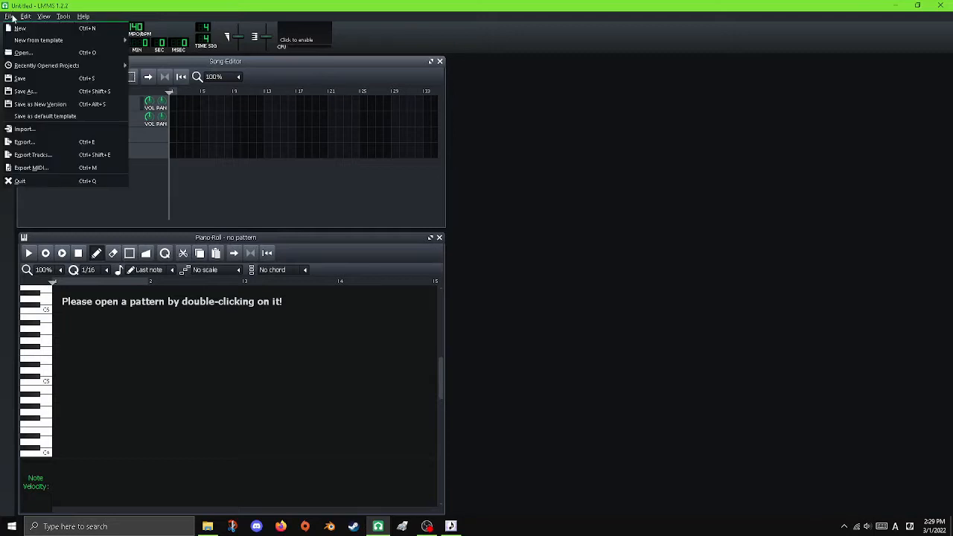
pyautogui.click(21, 129)
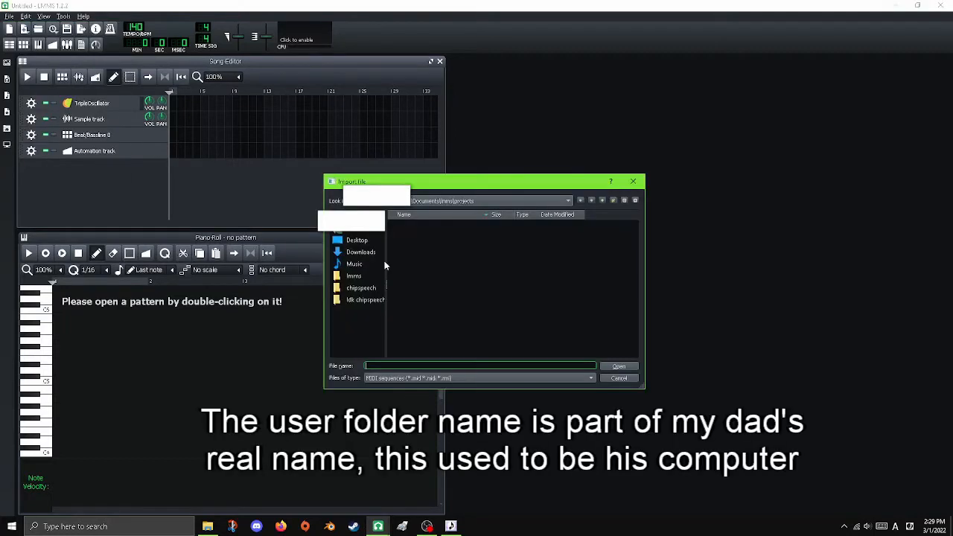
pyautogui.click(362, 300)
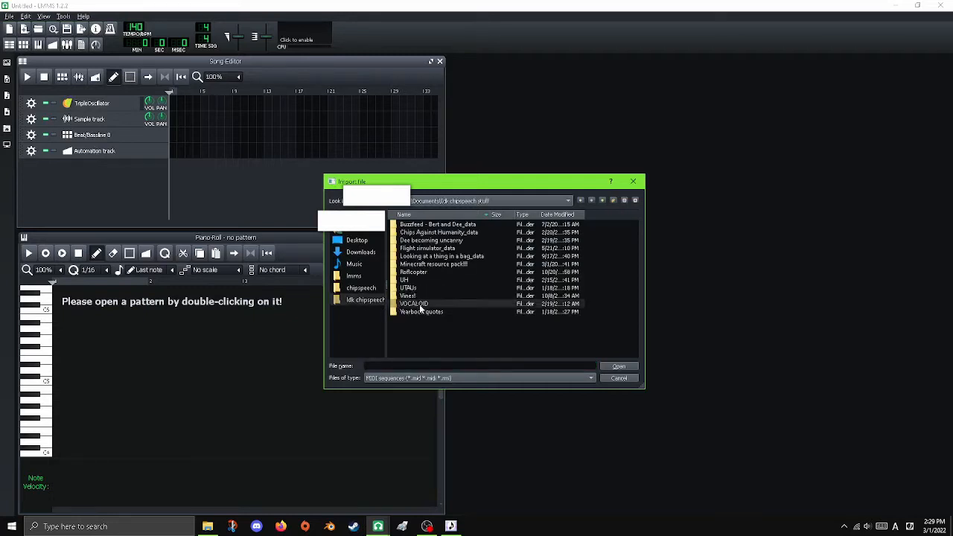
pyautogui.doubleClick(415, 304)
pyautogui.scroll(-5, 437, 291)
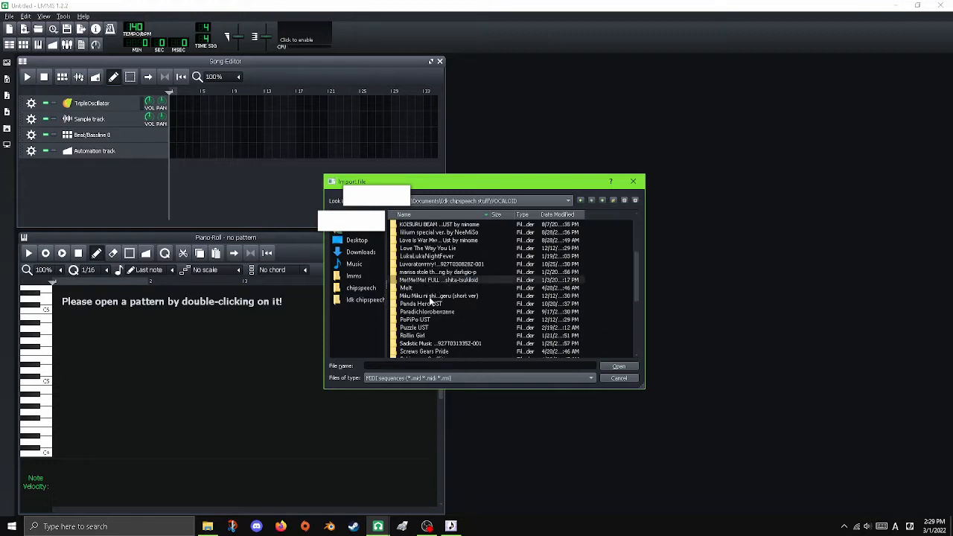
pyautogui.doubleClick(429, 297)
pyautogui.doubleClick(431, 227)
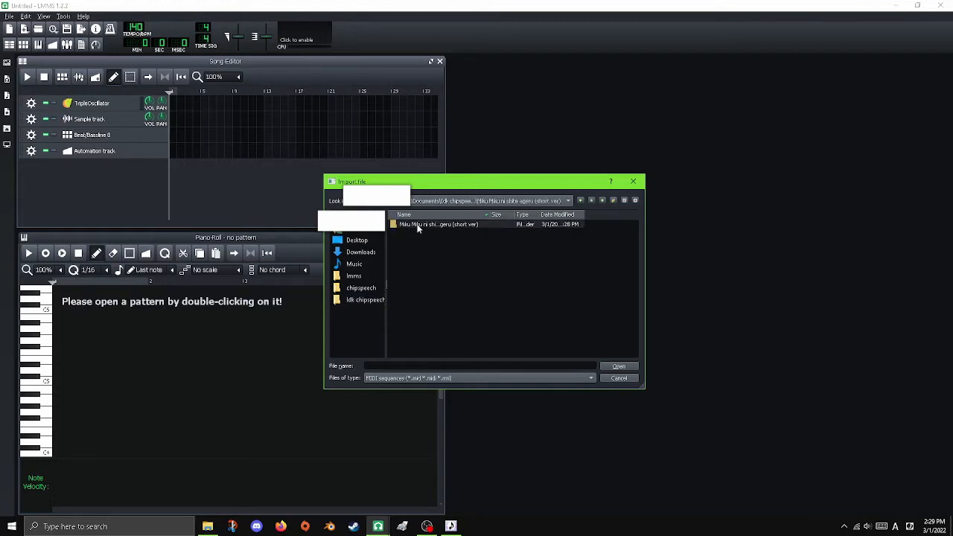
pyautogui.doubleClick(418, 225)
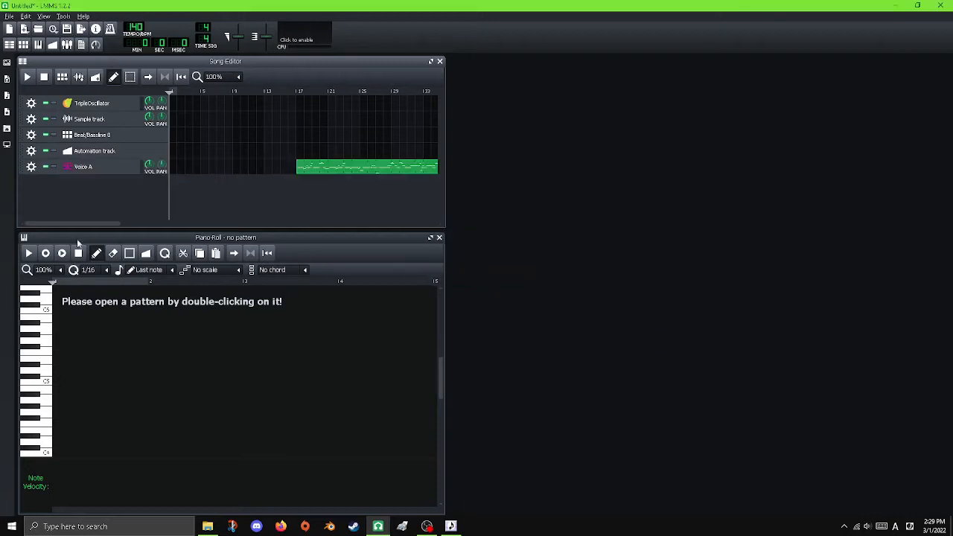
# - Import the second MIDI file from the "Miku Miku ni shite ageru (short ver)" folder within Idk chipspeech stuff, VOCALOID
pyautogui.moveTo(75, 222); pyautogui.dragTo(314, 223)
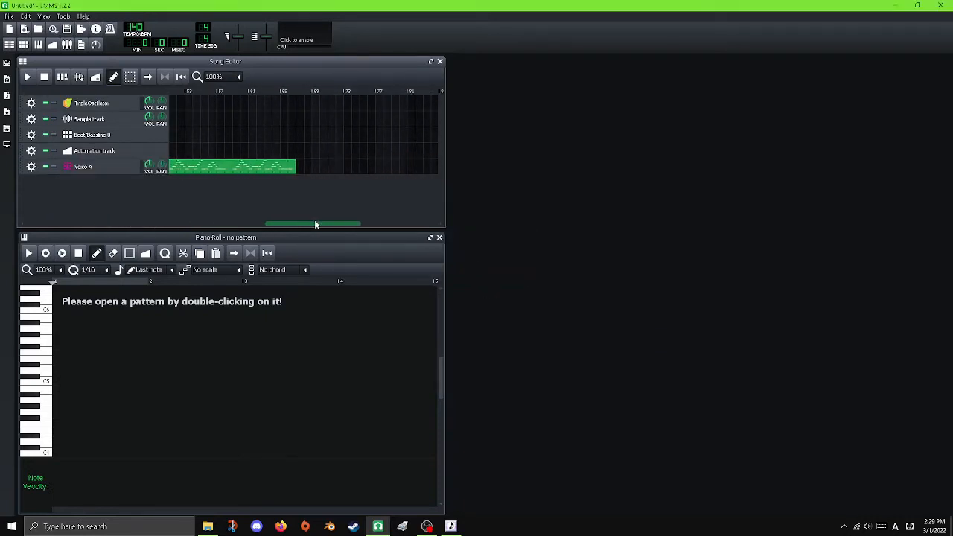
pyautogui.click(9, 16)
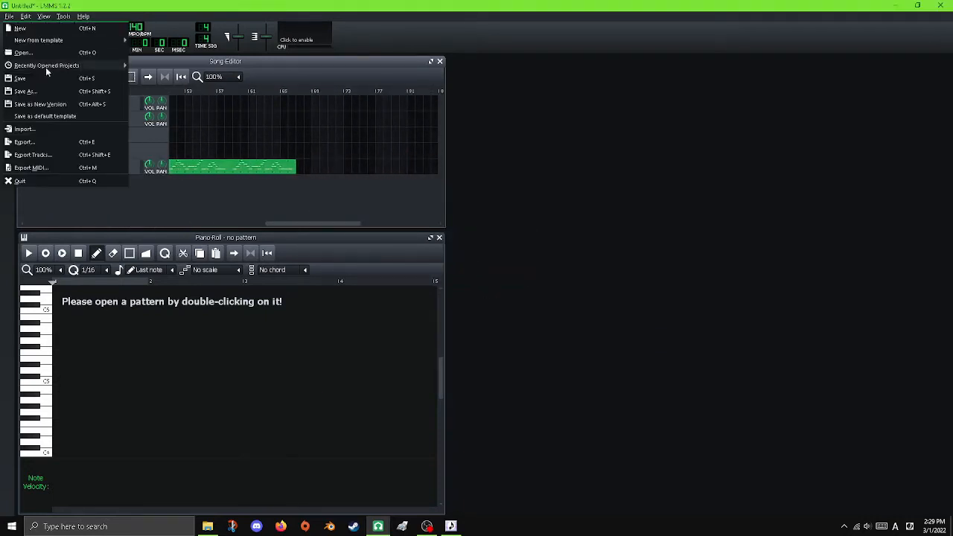
pyautogui.click(26, 129)
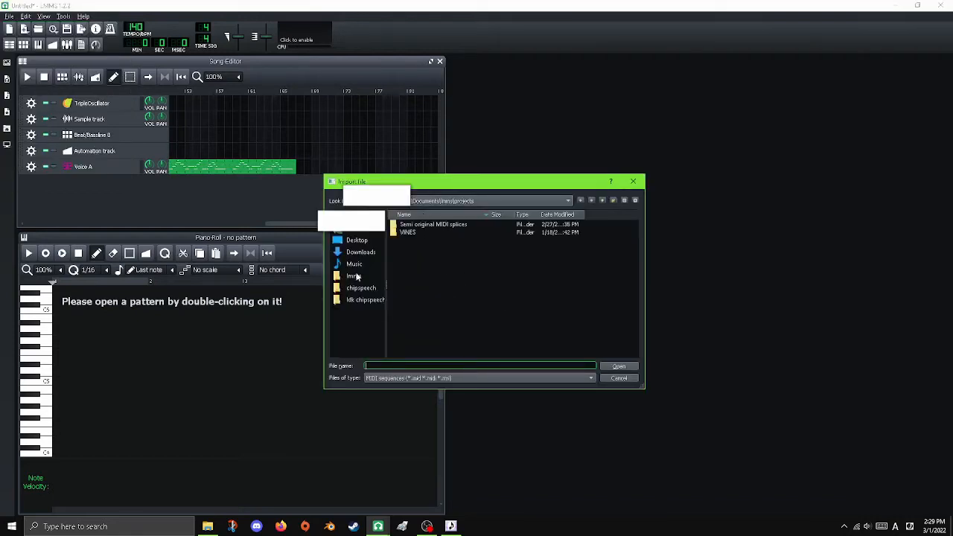
pyautogui.click(372, 299)
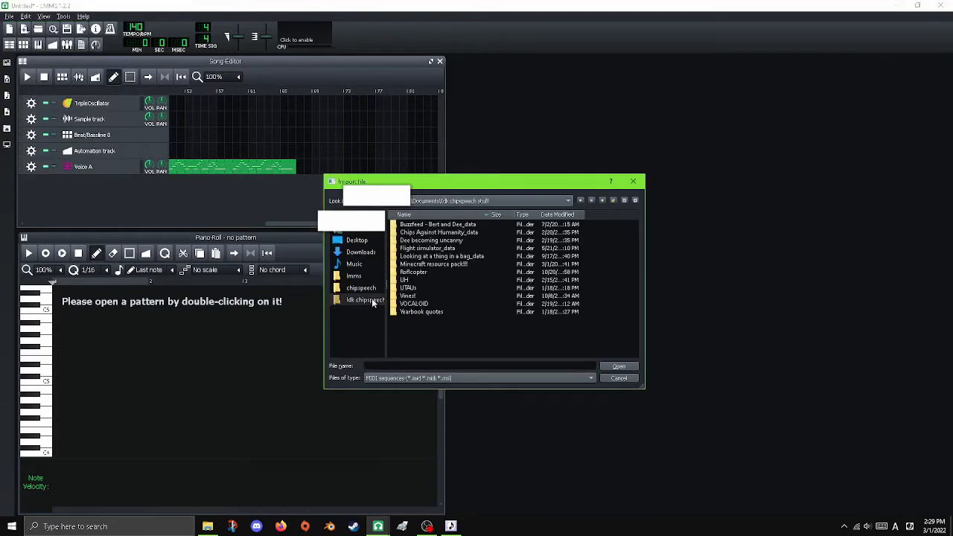
pyautogui.doubleClick(423, 303)
pyautogui.scroll(-5, 441, 290)
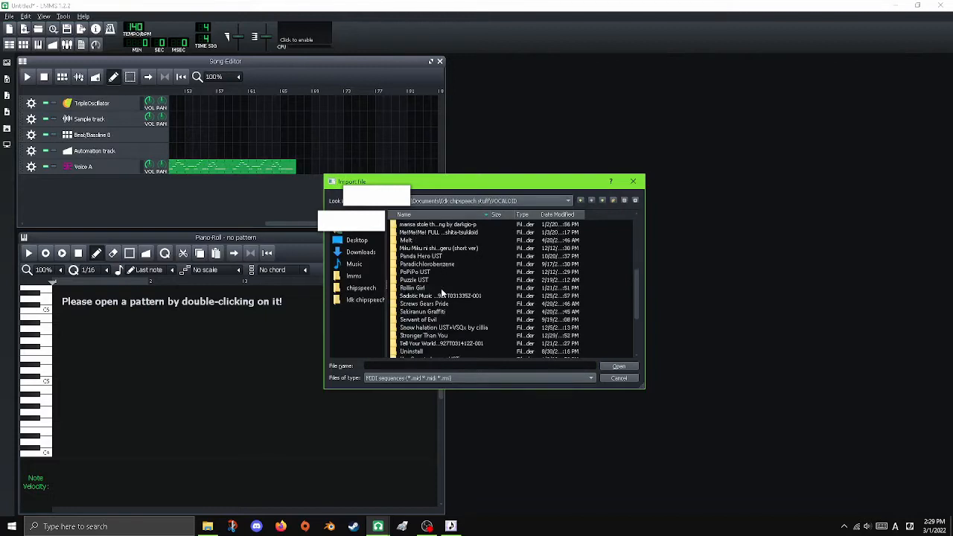
pyautogui.scroll(-2, 445, 310)
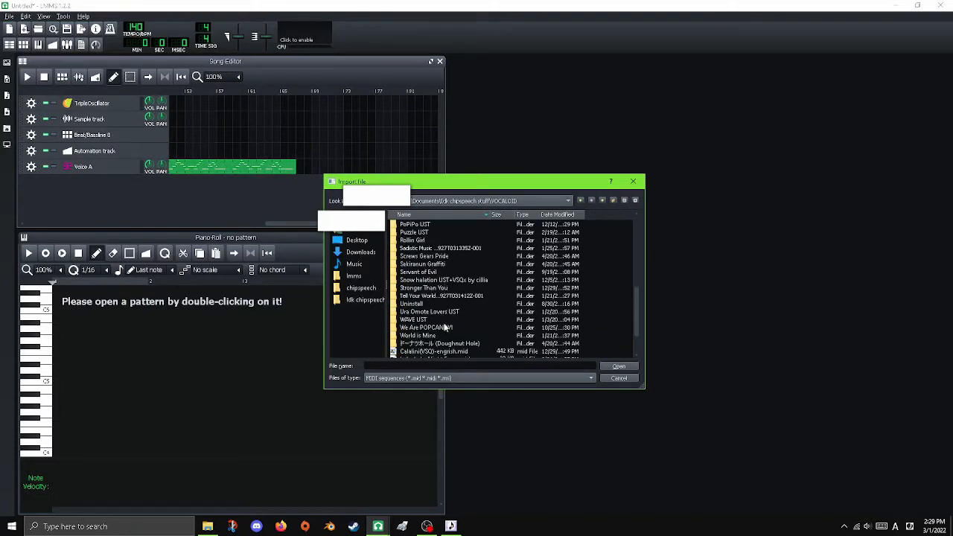
pyautogui.scroll(3, 423, 272)
pyautogui.doubleClick(439, 273)
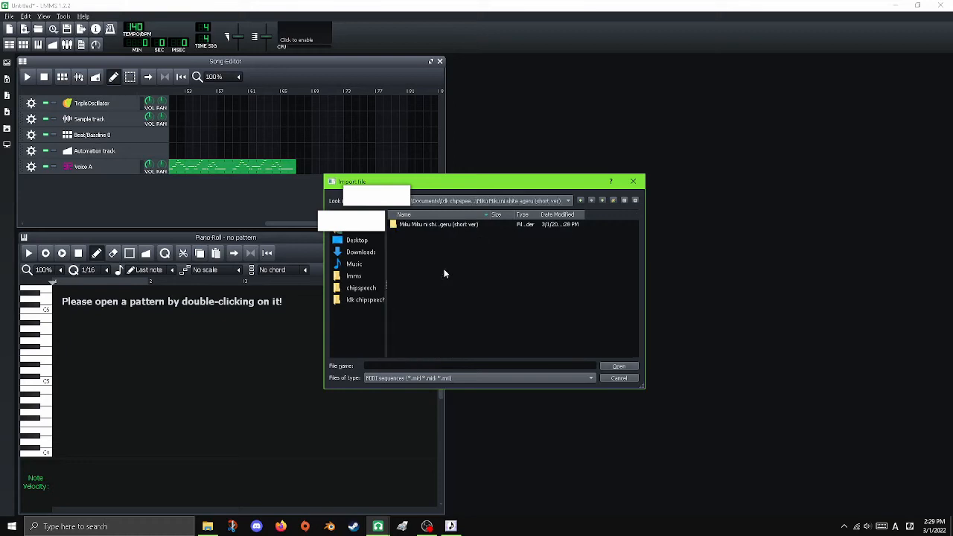
pyautogui.doubleClick(438, 226)
pyautogui.doubleClick(440, 233)
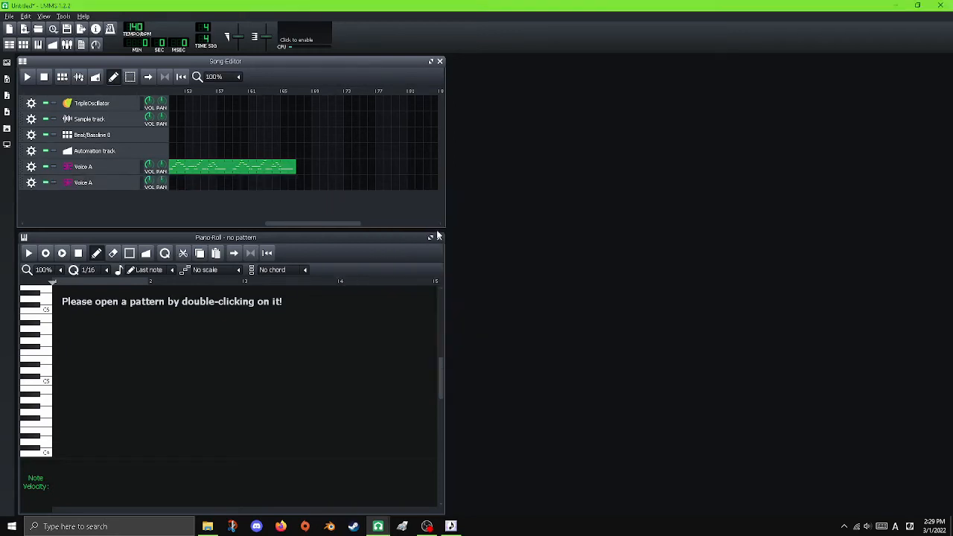
# - Move the second Voice A track's pattern to bar 69, just past the end of the first Voice A pattern
pyautogui.moveTo(306, 224); pyautogui.dragTo(186, 220)
pyautogui.moveTo(199, 184); pyautogui.dragTo(424, 193)
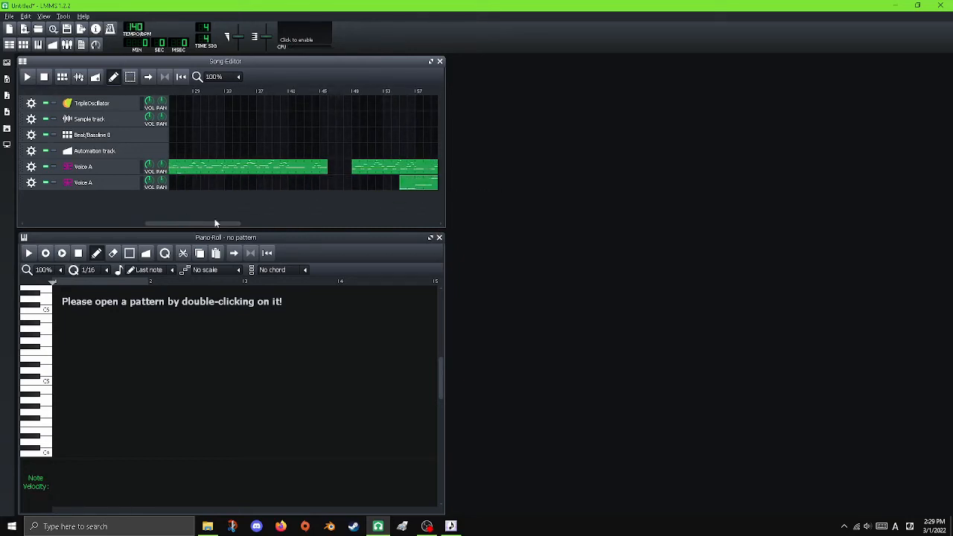
pyautogui.moveTo(216, 224); pyautogui.dragTo(310, 225)
pyautogui.moveTo(257, 187); pyautogui.dragTo(368, 190)
# - Remove the second Voice A track from the Song Editor
pyautogui.click(31, 182)
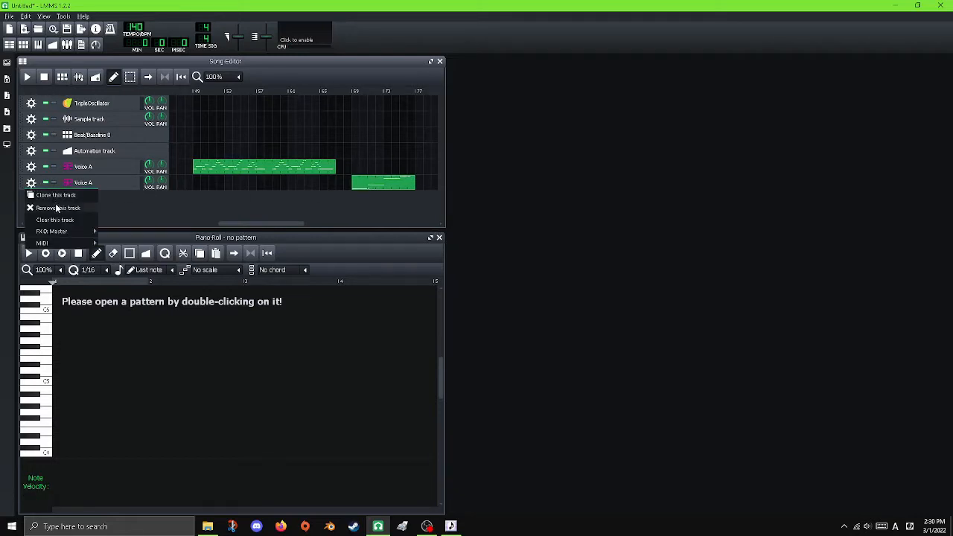
pyautogui.click(57, 208)
pyautogui.moveTo(298, 221); pyautogui.dragTo(62, 199)
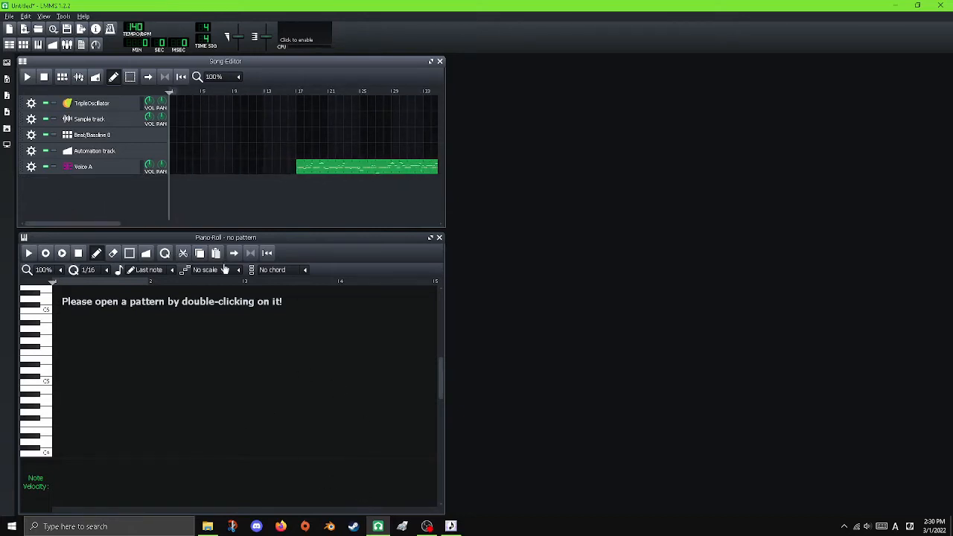
# - Assign the VeSTige instrument to the Voice A track and load chipspeech VST_x64.dll from the chipspeech VST folder
pyautogui.click(7, 63)
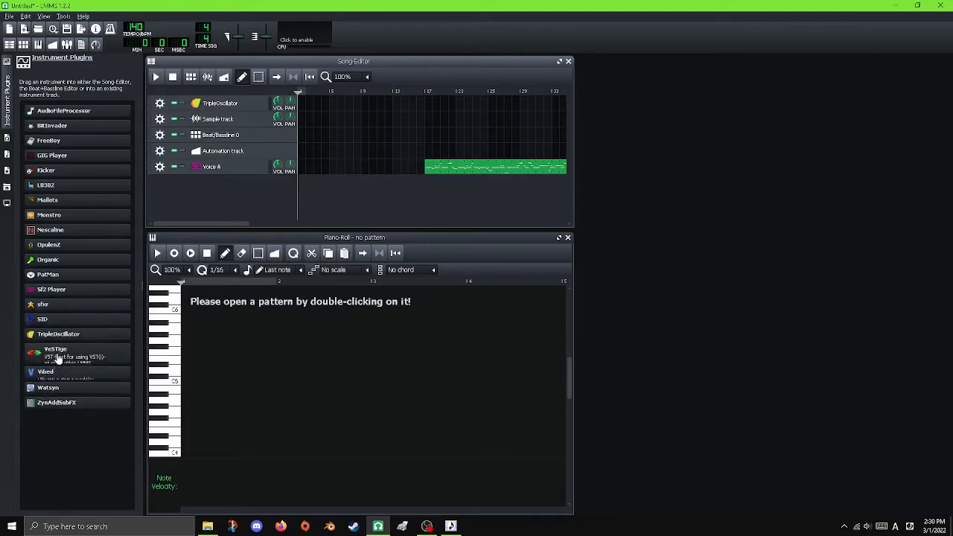
pyautogui.moveTo(46, 351); pyautogui.dragTo(217, 168)
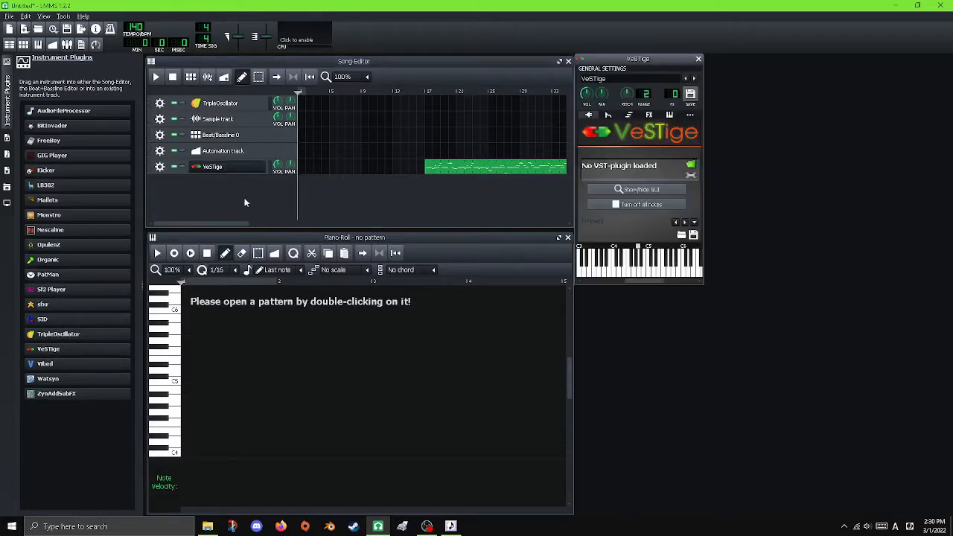
pyautogui.click(692, 165)
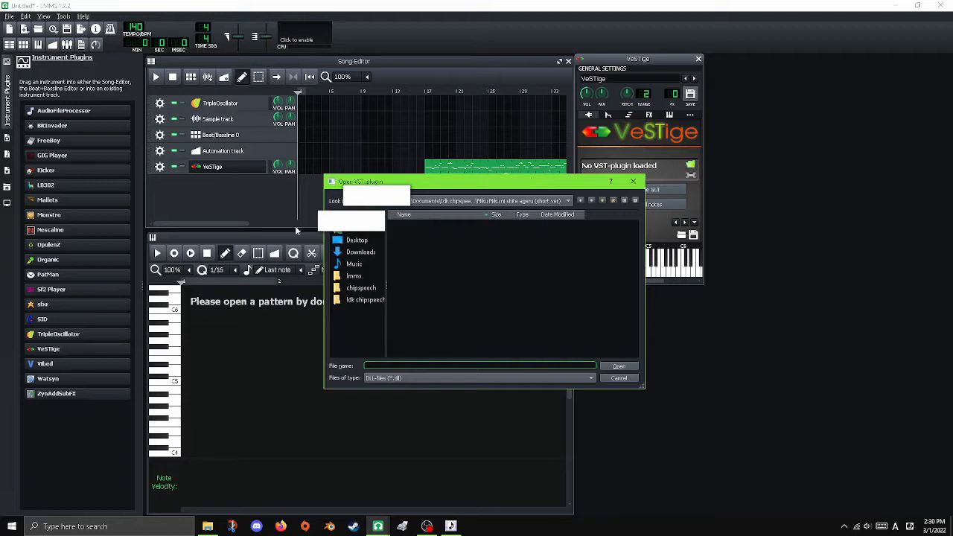
pyautogui.click(355, 289)
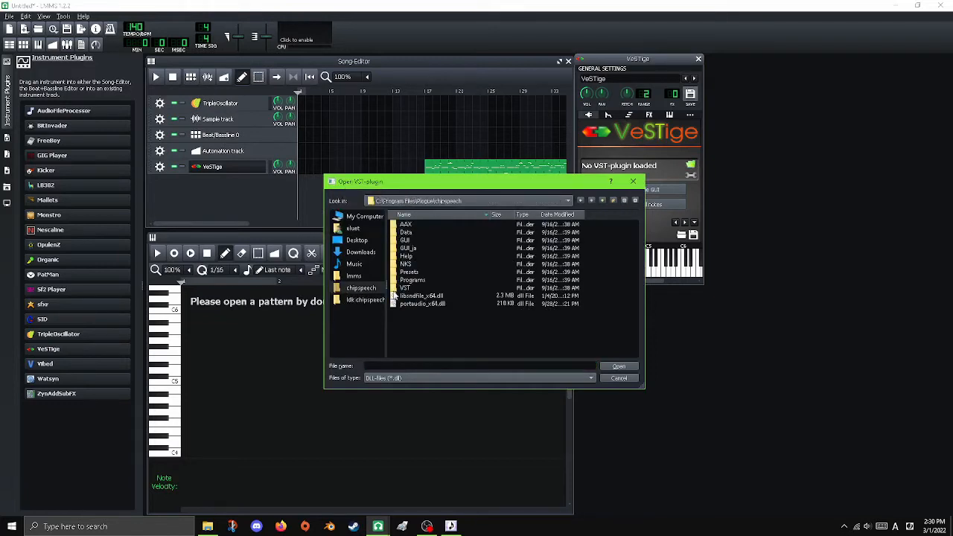
pyautogui.doubleClick(405, 288)
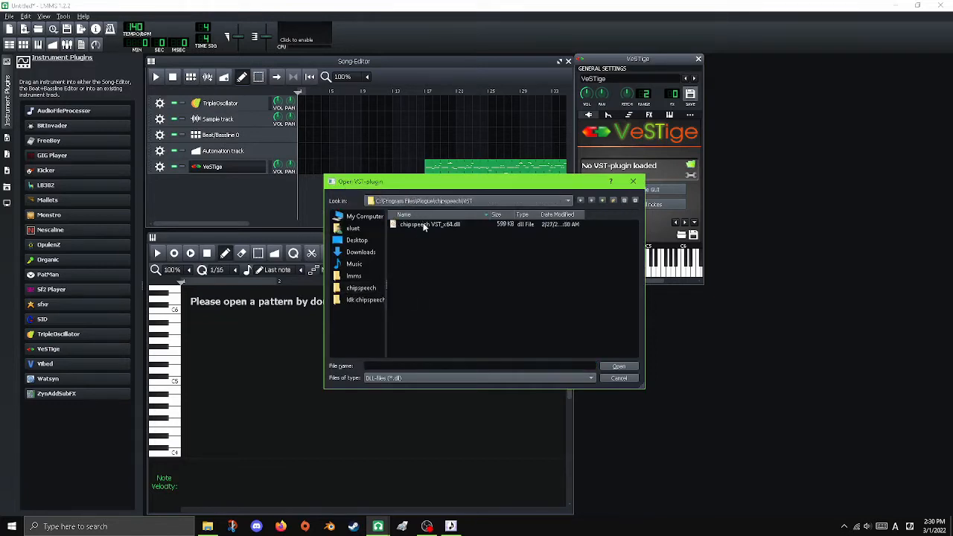
pyautogui.doubleClick(425, 224)
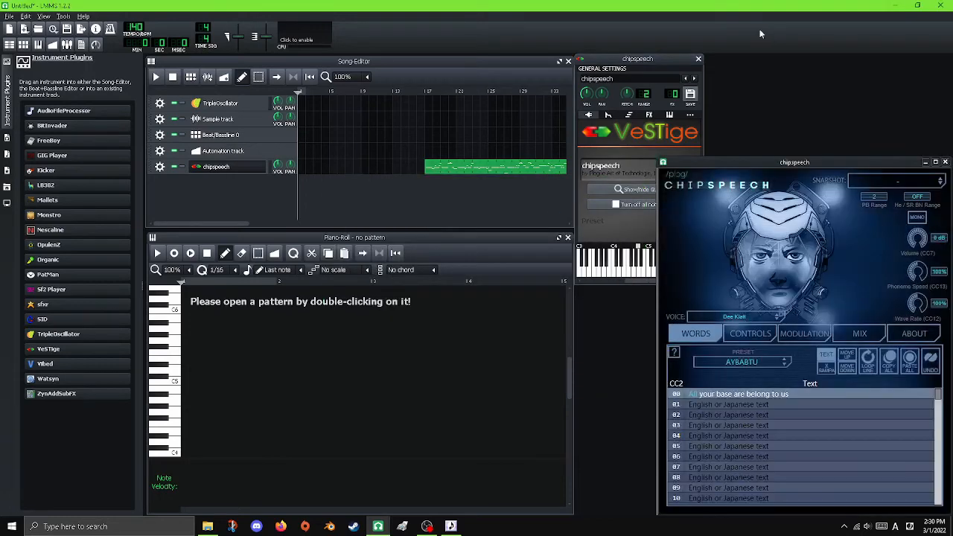
# - Place the chipspeech window beside the Song-Editor without the VeSTige instrument window, and set its voice to VOSIM
pyautogui.click(698, 59)
pyautogui.moveTo(772, 163); pyautogui.dragTo(709, 61)
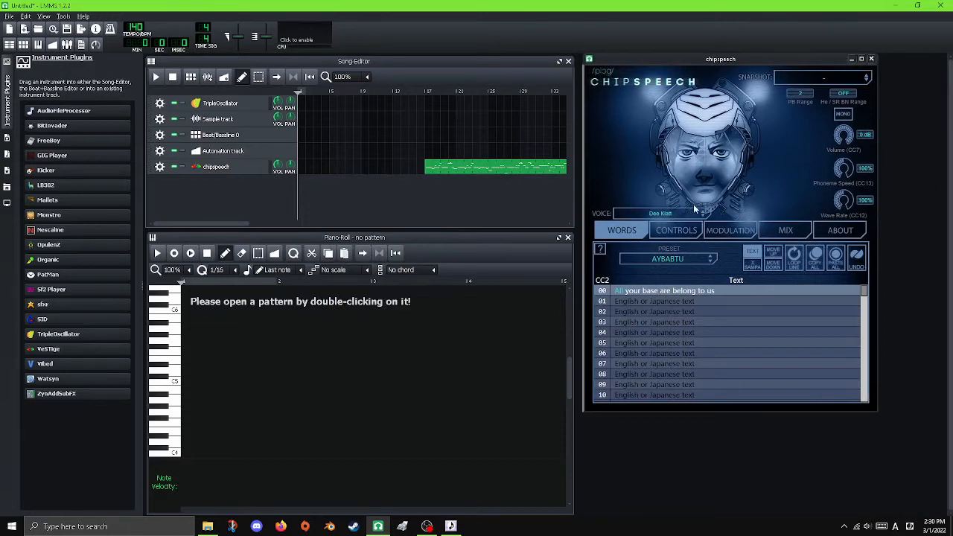
pyautogui.click(693, 213)
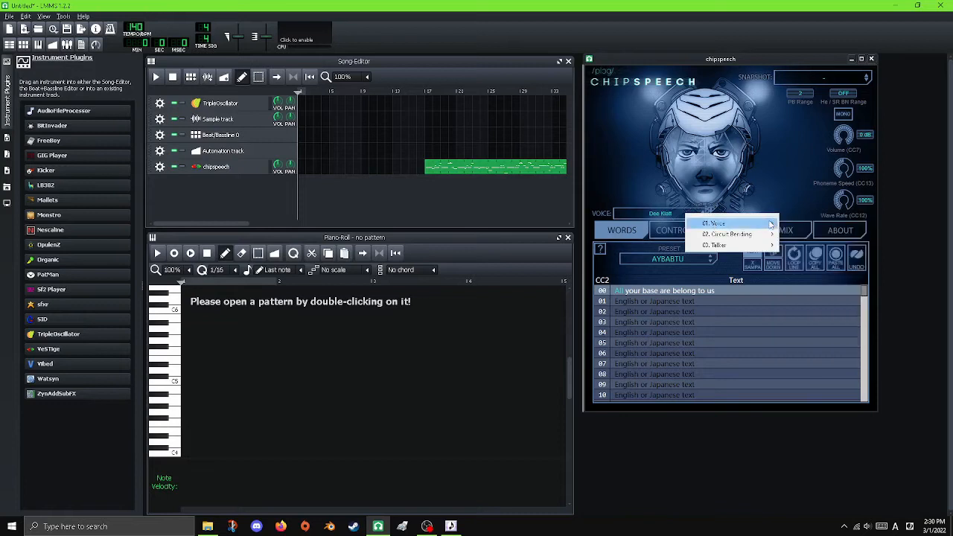
pyautogui.moveTo(771, 223)
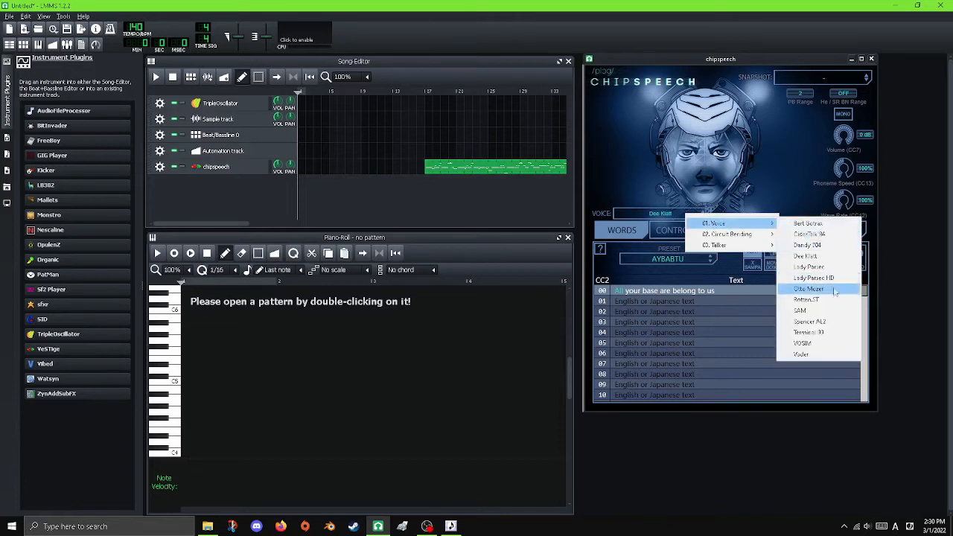
pyautogui.click(828, 344)
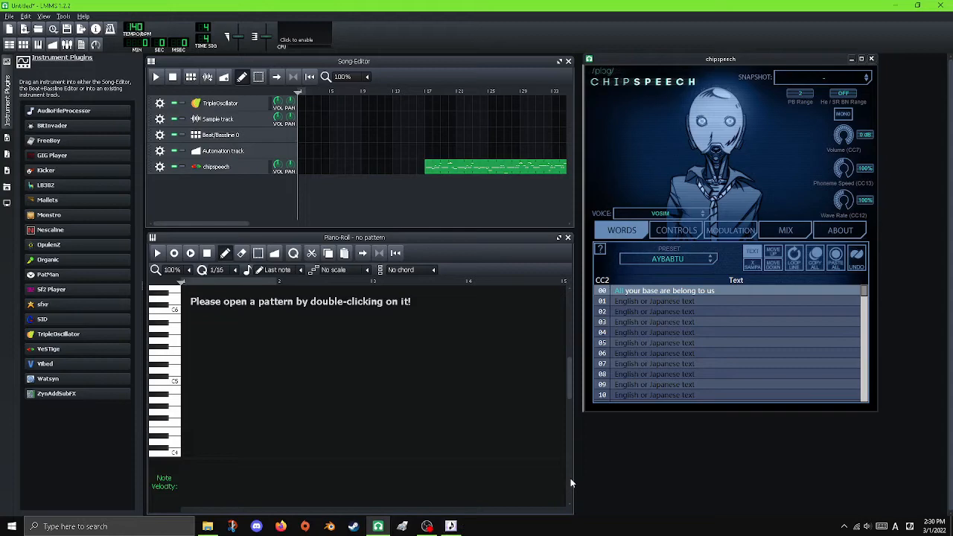
# - Switch to UTAU and open Mikumiku1.ust, discarding the changes to the current project
pyautogui.click(451, 526)
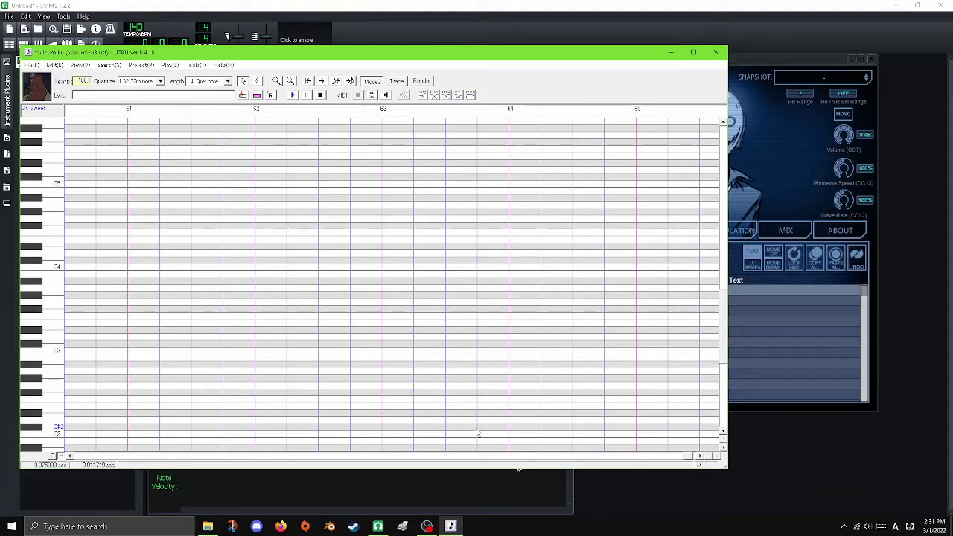
pyautogui.moveTo(687, 455); pyautogui.dragTo(629, 455)
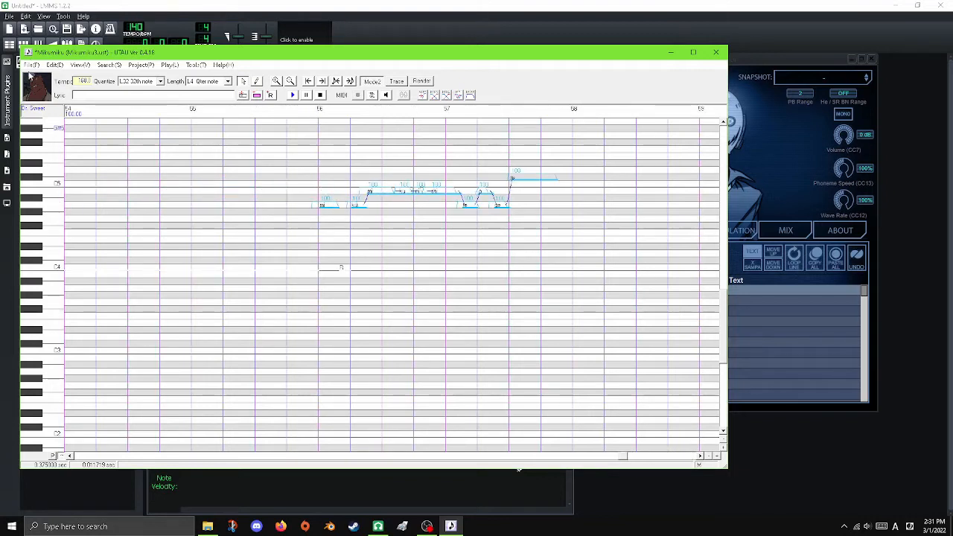
pyautogui.click(31, 64)
pyautogui.click(45, 88)
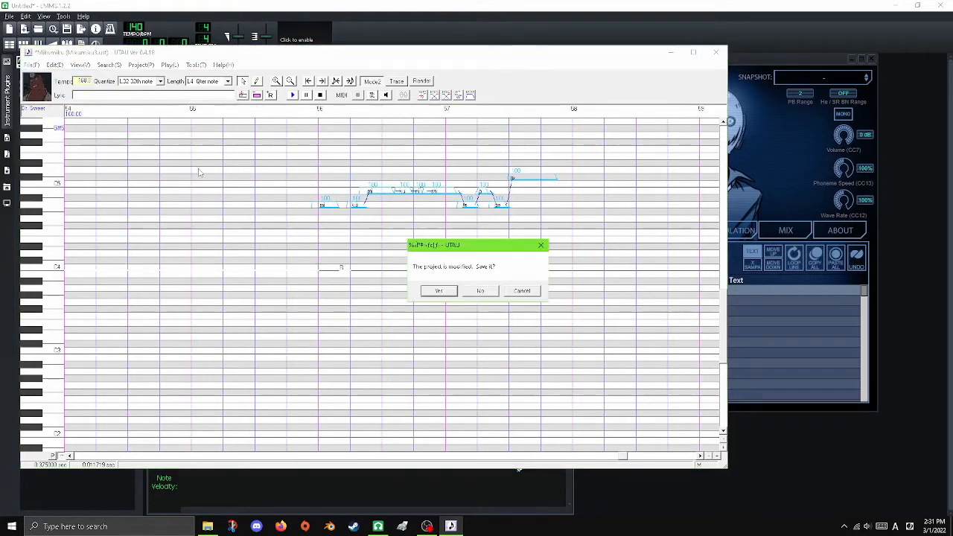
pyautogui.click(480, 292)
pyautogui.doubleClick(138, 117)
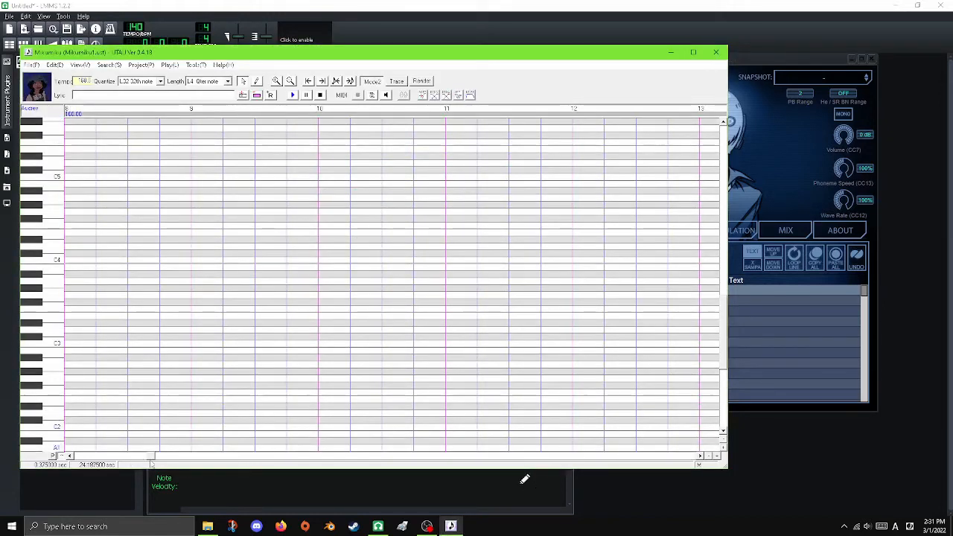
# - Examine the lyric, pitch and length in the properties of the first sung note near measure 16, then cancel
pyautogui.moveTo(149, 457); pyautogui.dragTo(215, 449)
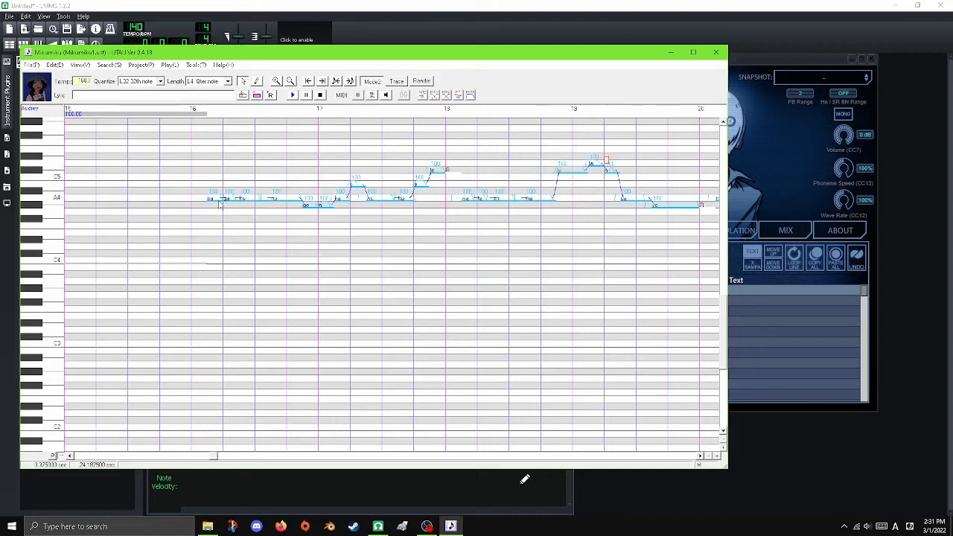
pyautogui.rightClick(220, 204)
pyautogui.click(246, 339)
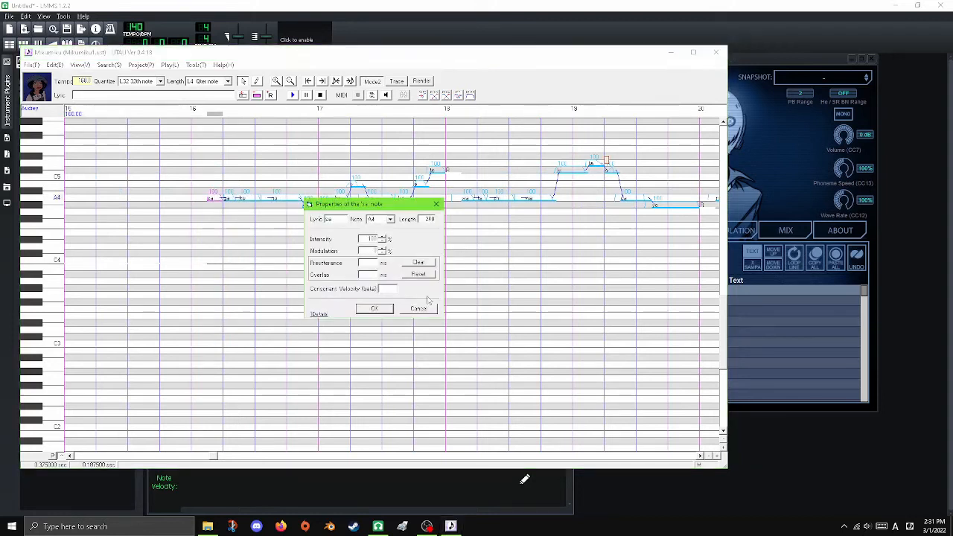
pyautogui.click(418, 308)
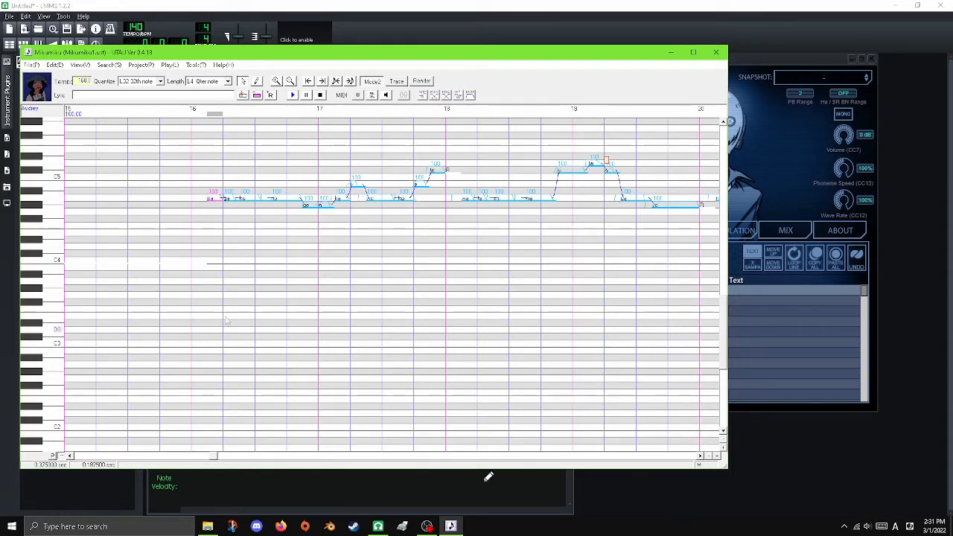
# - Open a blank Notepad document alongside the UTAU project
pyautogui.click(157, 529)
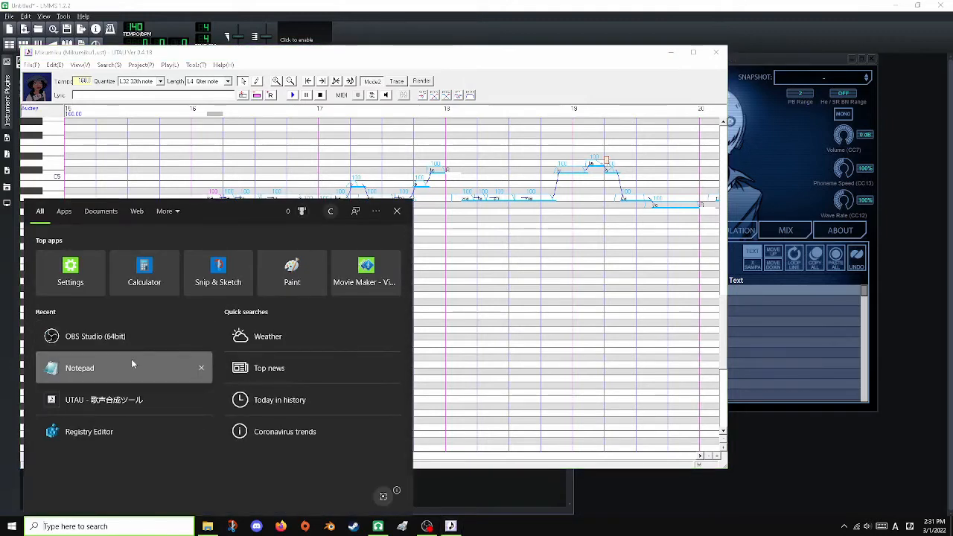
pyautogui.click(131, 364)
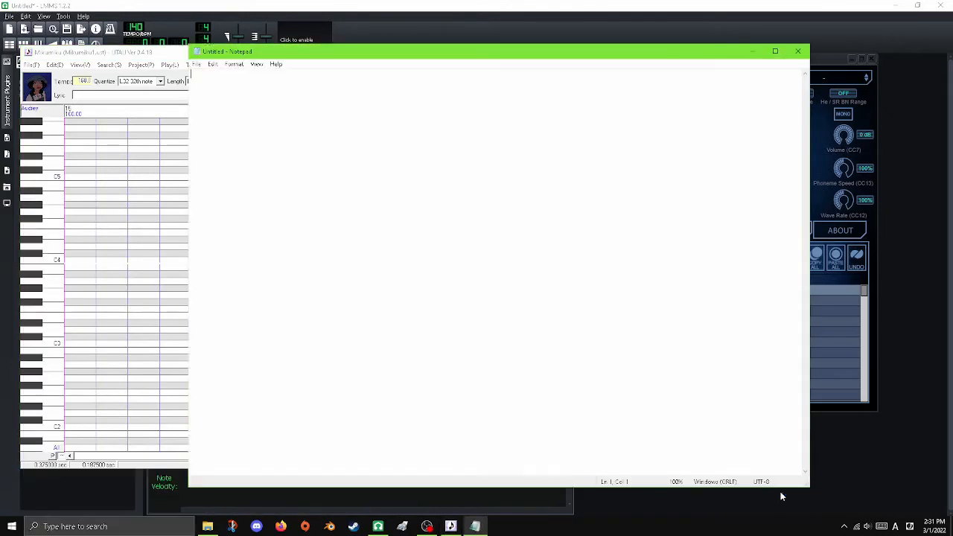
pyautogui.click(897, 526)
# - Switch to Firefox, search the web for "google translate" and open the Google Translate site with Japanese as the source language
pyautogui.click(281, 527)
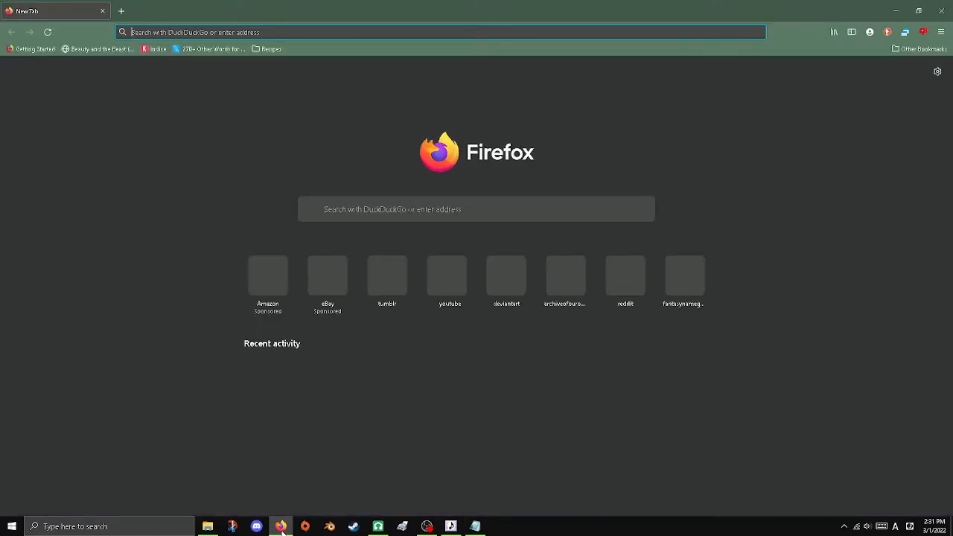
pyautogui.write('google transl')
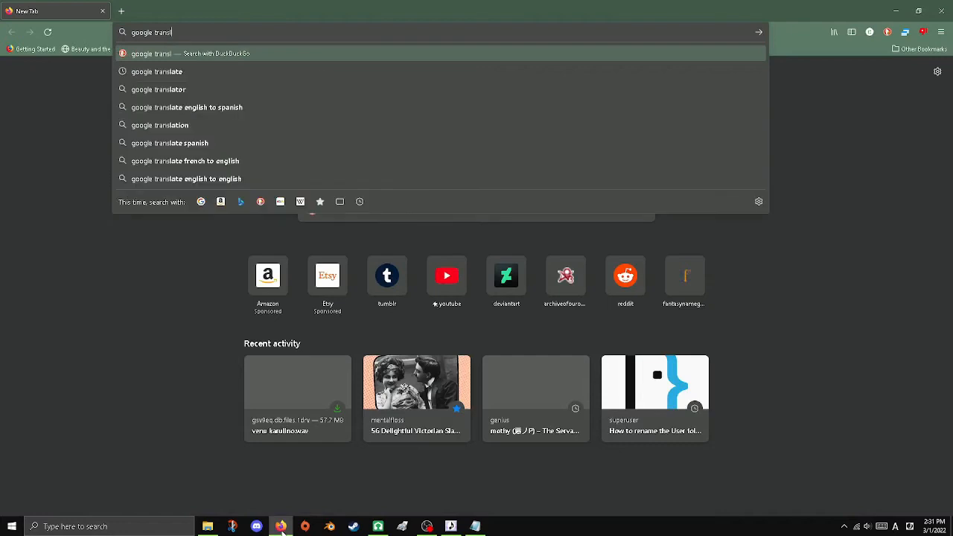
pyautogui.write('ate')
pyautogui.press('Return')
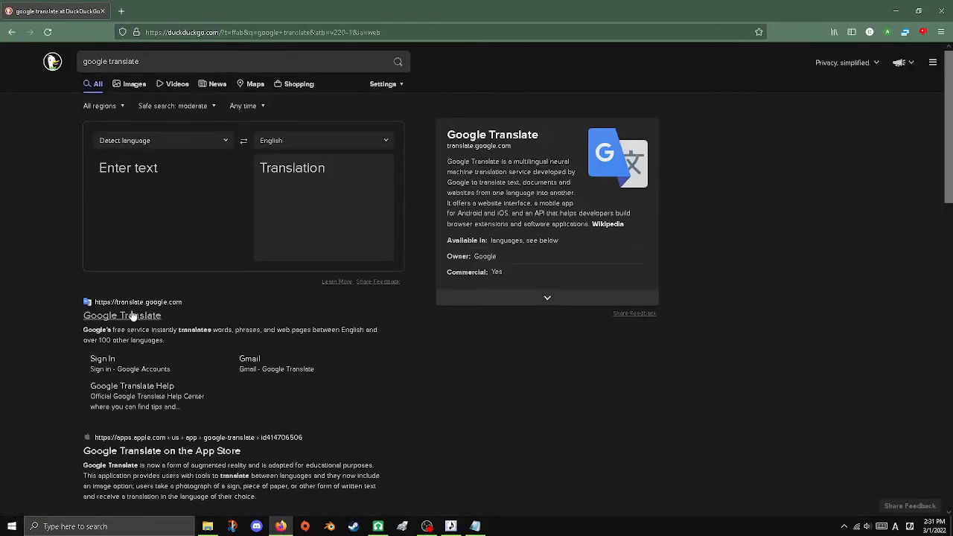
pyautogui.click(131, 316)
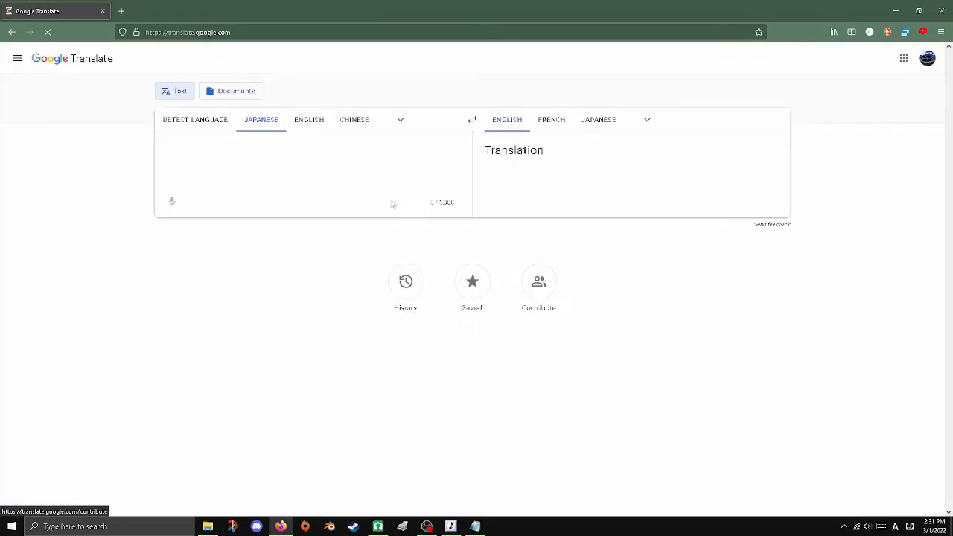
pyautogui.click(274, 126)
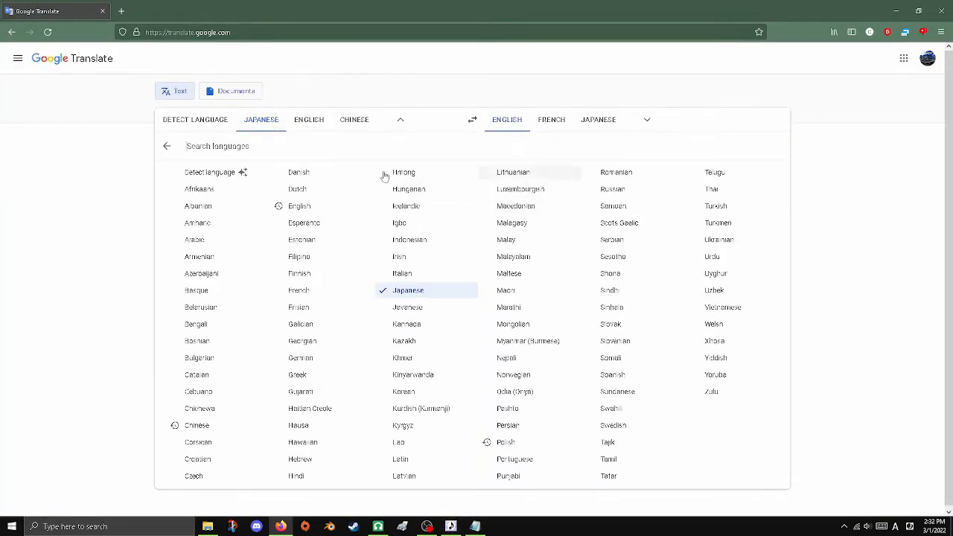
pyautogui.click(114, 170)
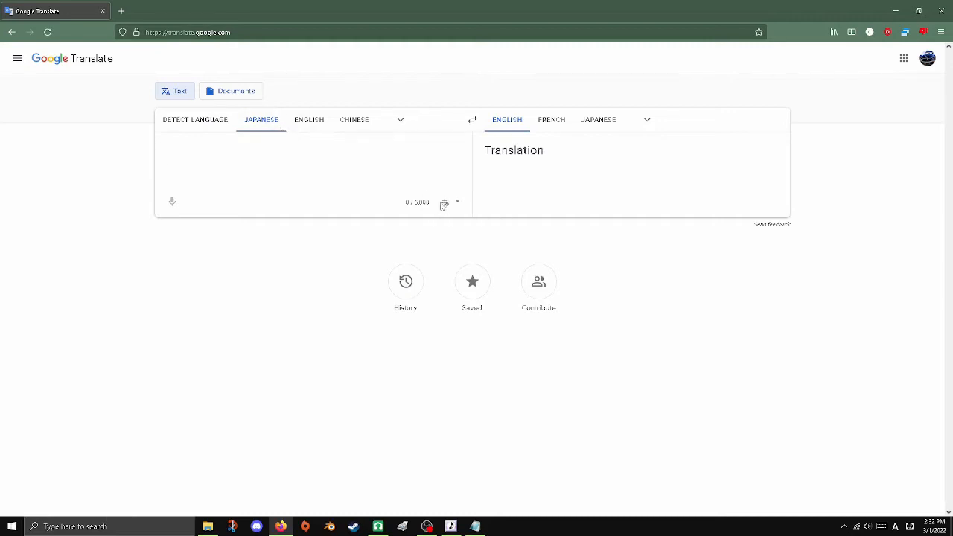
# - Check the first sung note in UTAU, then enter its lyric "sa" as さ in Google Translate's Japanese source text
pyautogui.click(450, 527)
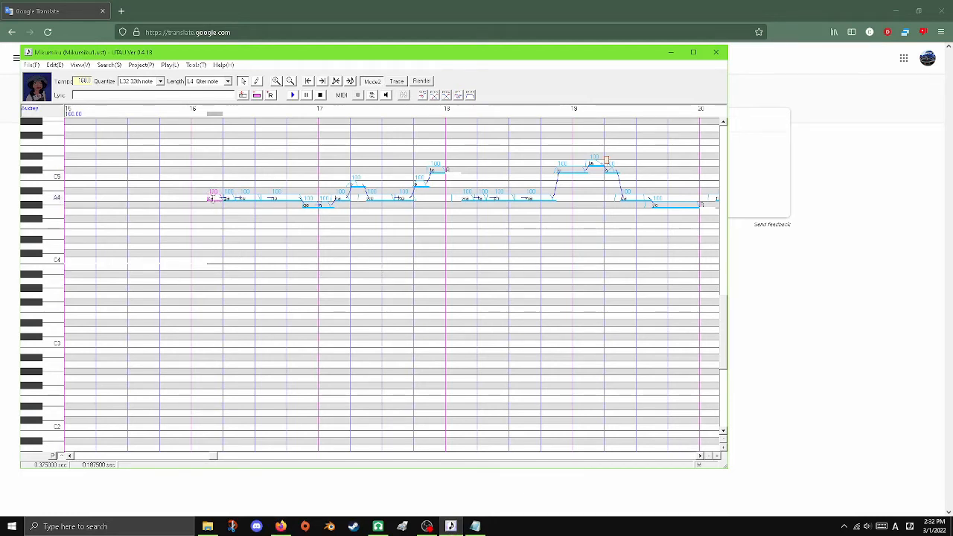
pyautogui.rightClick(212, 199)
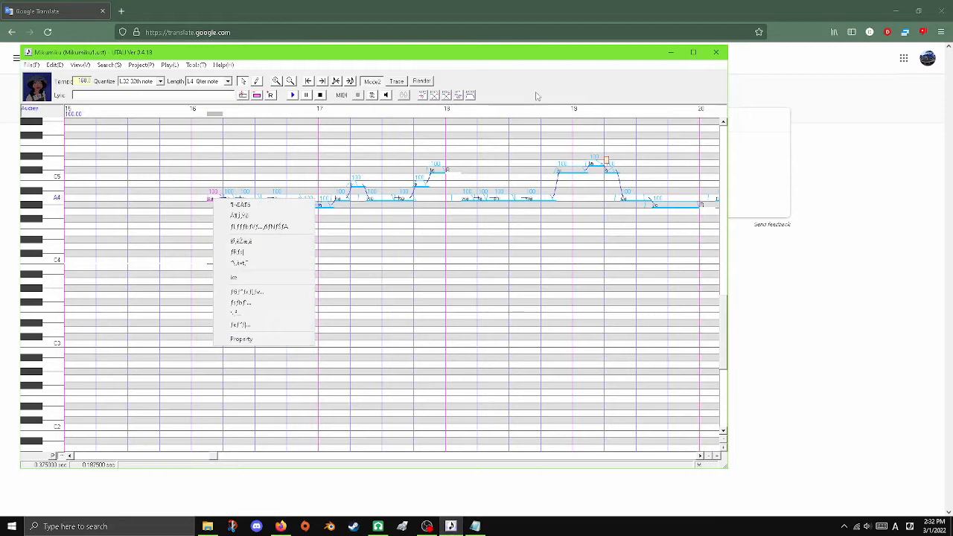
pyautogui.click(539, 68)
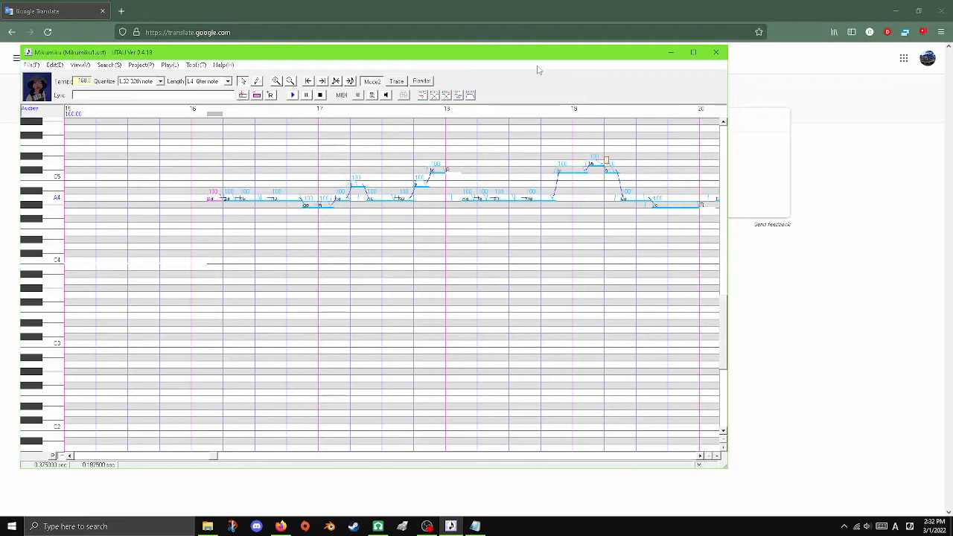
pyautogui.click(888, 311)
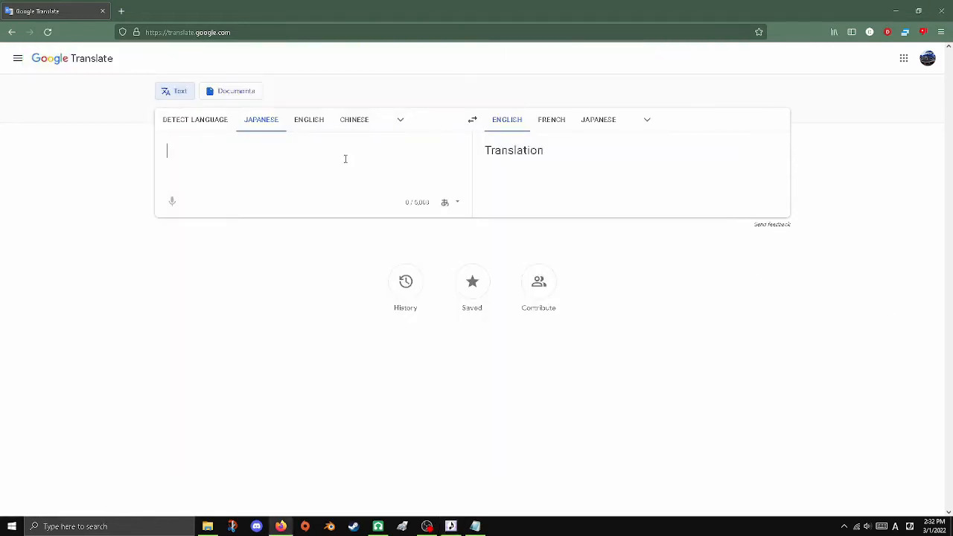
pyautogui.write('sa')
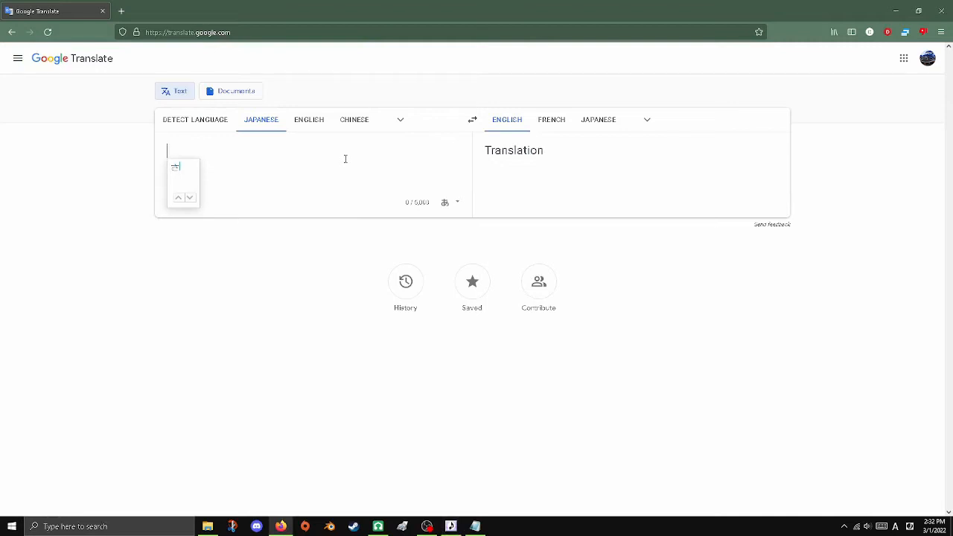
pyautogui.press('Return')
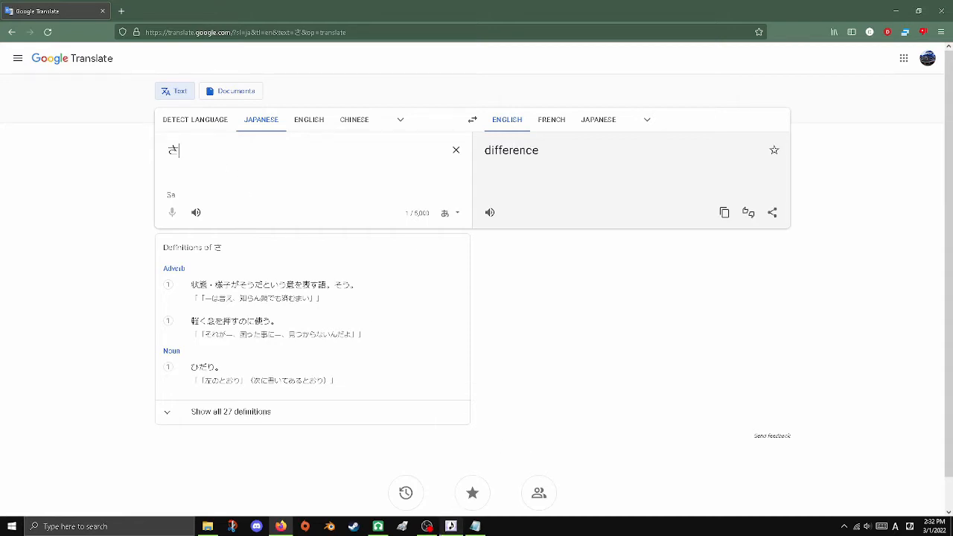
# - Bring up the blank Notepad document in front of UTAU and start the first lyric line with さがく
pyautogui.click(450, 525)
pyautogui.click(857, 421)
pyautogui.click(475, 527)
pyautogui.click(450, 525)
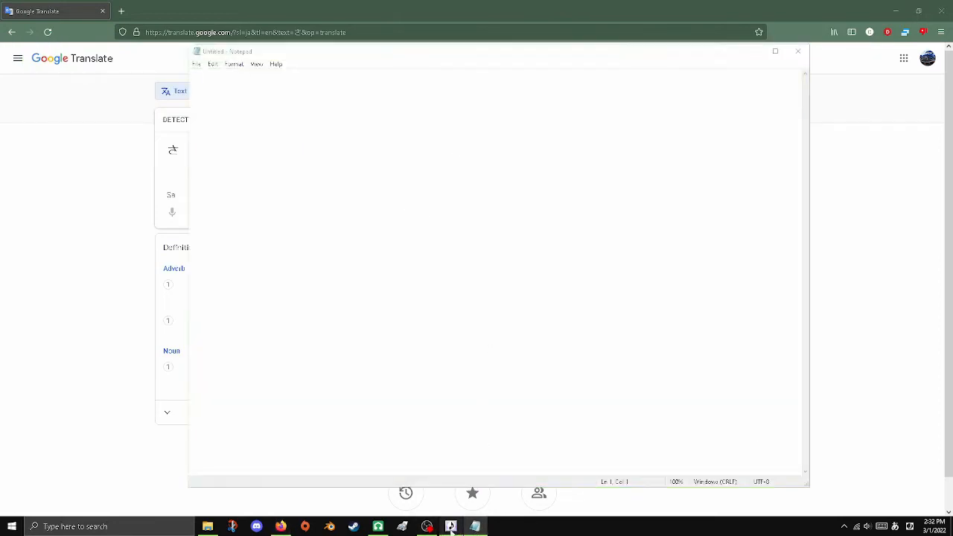
pyautogui.click(493, 473)
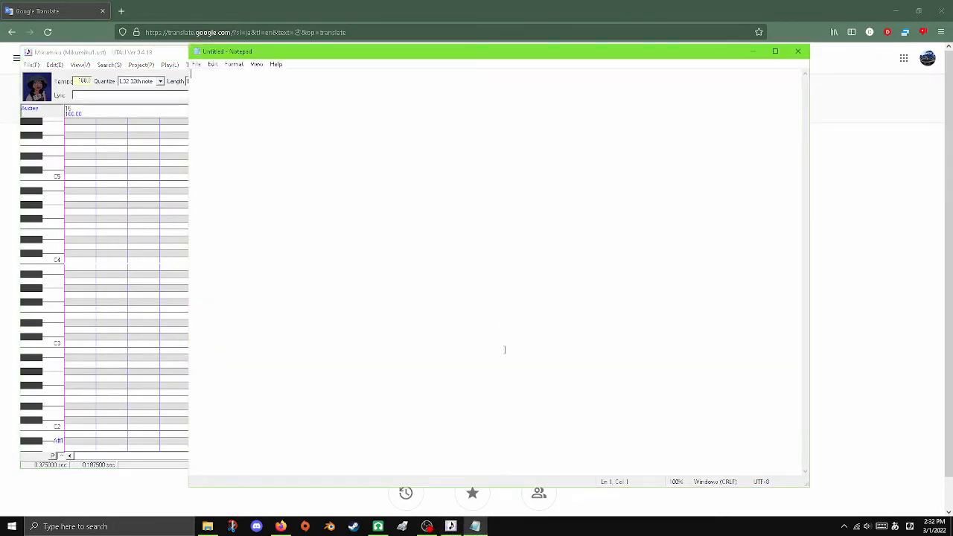
pyautogui.write('sakura')
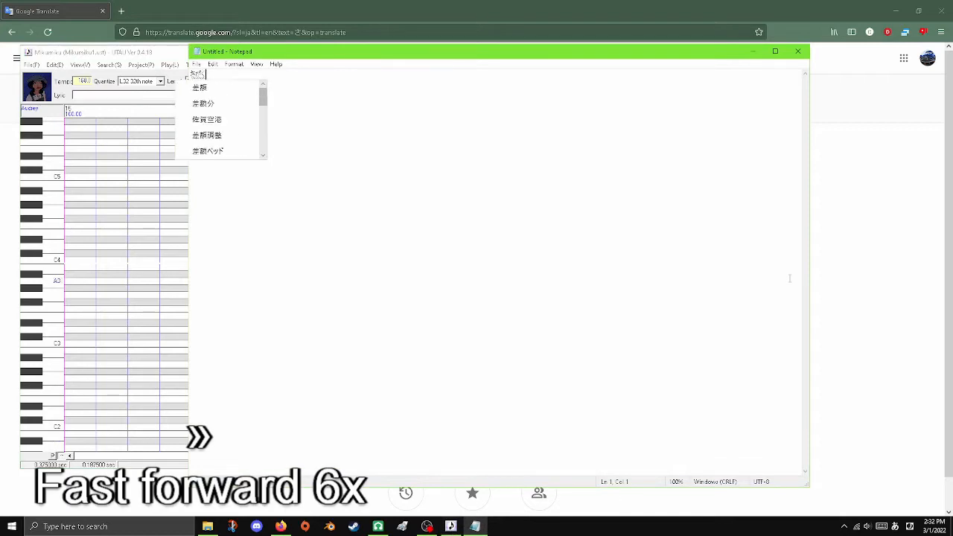
pyautogui.press('Return')
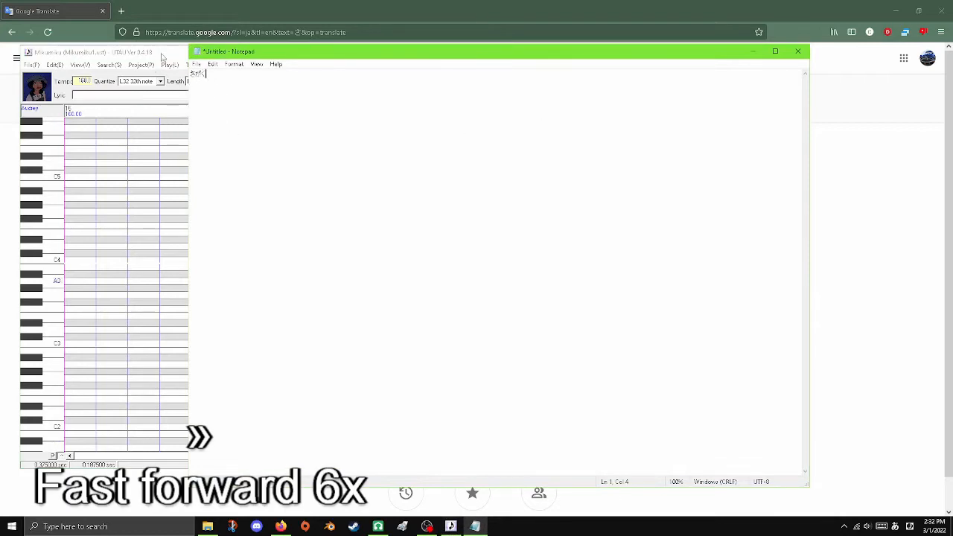
# - Continue the first Notepad lyric line with のげんかい, reading the syllables from the UTAU notes
pyautogui.click(156, 55)
pyautogui.click(753, 243)
pyautogui.write('のげん')
pyautogui.press('Return')
pyautogui.click(148, 54)
pyautogui.click(764, 217)
pyautogui.write('かい')
# - Finish the first lyric line with をこえて from the UTAU notes and begin a second line
pyautogui.click(153, 53)
pyautogui.click(775, 265)
pyautogui.write('をこえて')
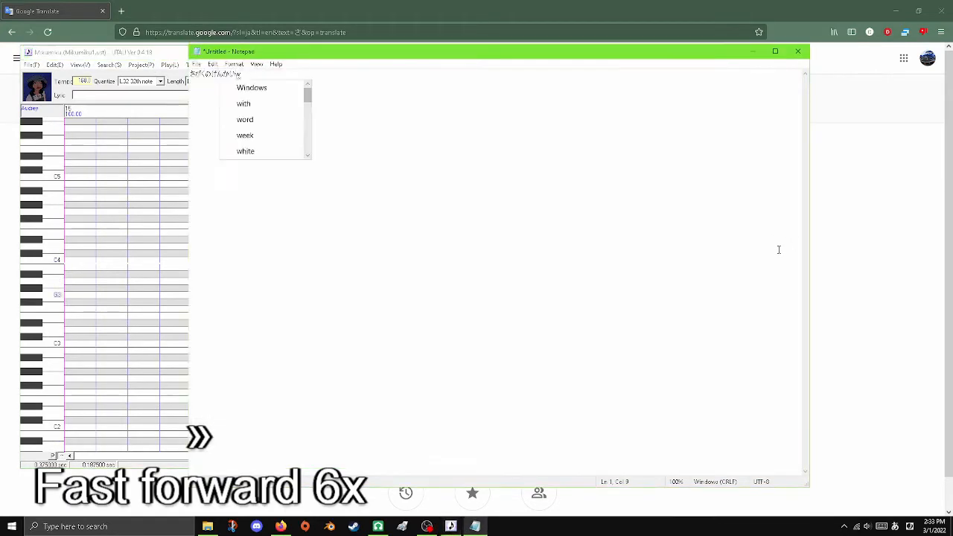
pyautogui.press('Return')
pyautogui.press('Return')
# - Read the next phrase in UTAU and start the second Notepad line with わたしわ
pyautogui.click(153, 54)
pyautogui.click(767, 260)
pyautogui.click(153, 54)
pyautogui.click(761, 271)
pyautogui.write('わたしは')
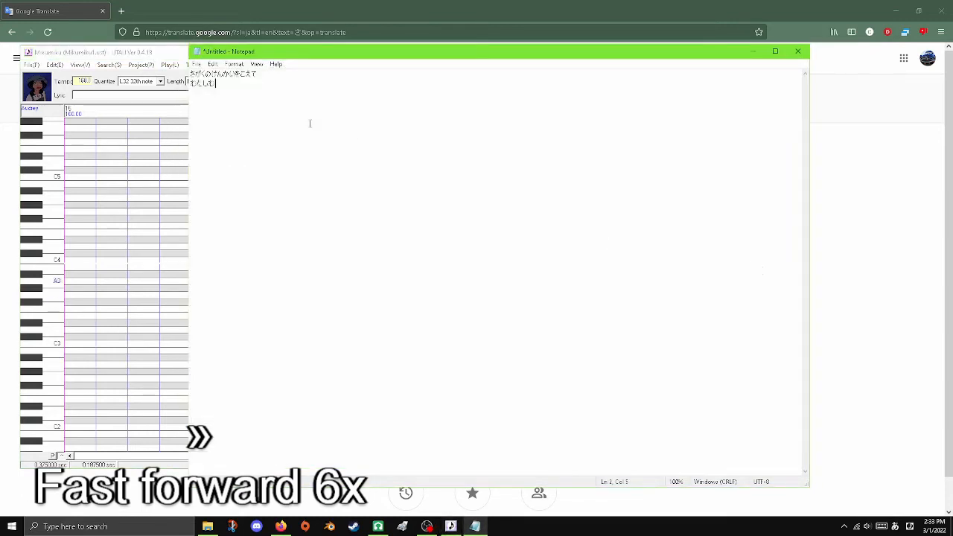
# - Complete the second lyric line with きたんだよ, checking the notes in UTAU, and begin a third line
pyautogui.write('き')
pyautogui.press('Return')
pyautogui.click(153, 54)
pyautogui.click(783, 258)
pyautogui.click(153, 54)
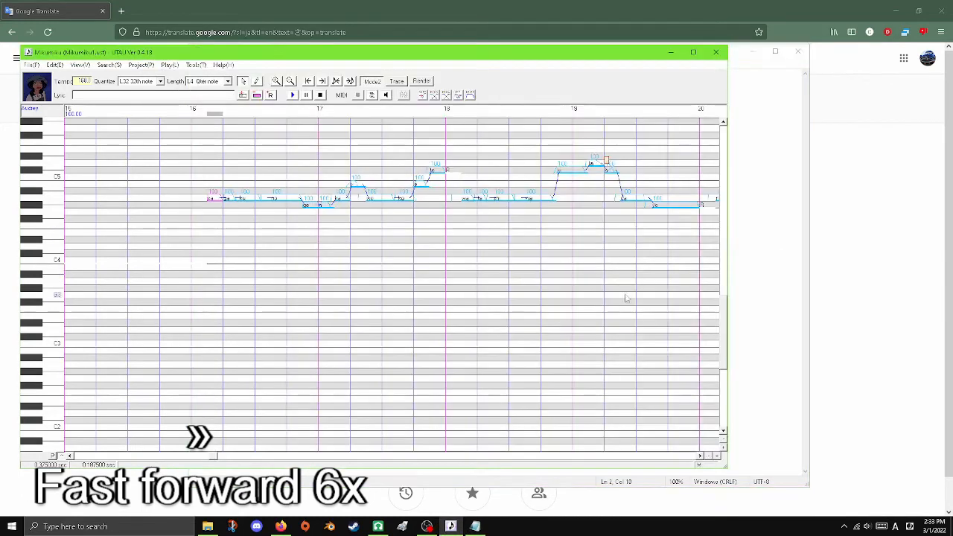
pyautogui.click(788, 370)
pyautogui.write('だよ')
pyautogui.press('Return')
pyautogui.press('Return')
# - Transcribe the UTAU phrase from measure 20 as ねぎわついてないけ on the third Notepad line
pyautogui.click(165, 55)
pyautogui.click(768, 272)
pyautogui.write('ねぎわつい')
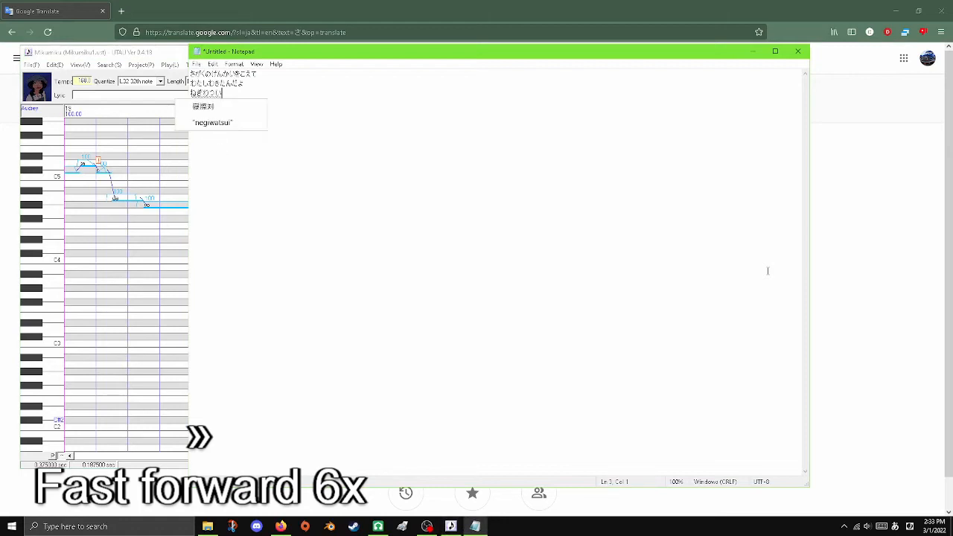
pyautogui.click(152, 51)
pyautogui.click(775, 236)
pyautogui.write('てないけ')
pyautogui.click(152, 52)
pyautogui.click(795, 275)
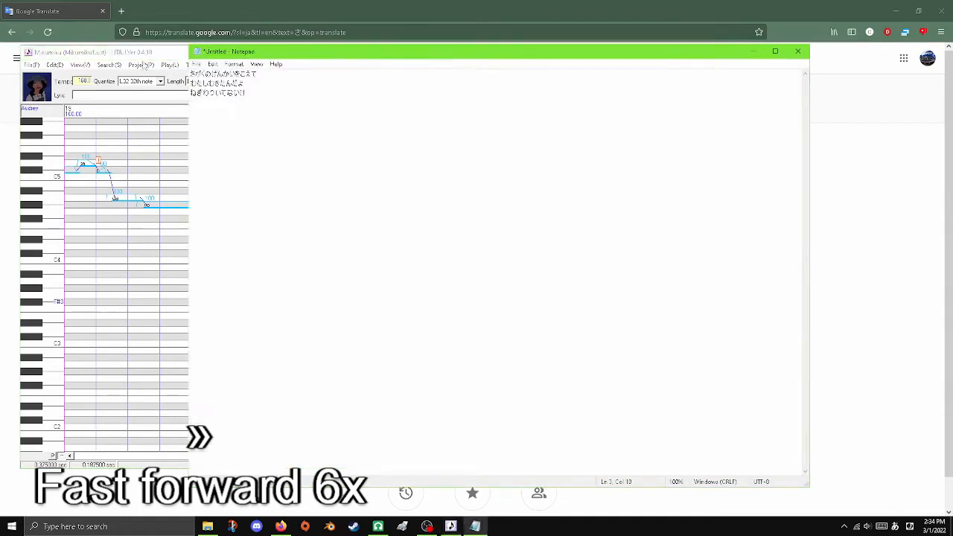
# - Extend the third lyric line with どできれ, following the UTAU notes
pyautogui.click(152, 52)
pyautogui.click(757, 240)
pyautogui.write('ど')
pyautogui.click(153, 52)
pyautogui.click(742, 250)
pyautogui.write('できれ')
pyautogui.click(157, 50)
pyautogui.click(779, 275)
# - Begin a fourth lyric line in Notepad with ばほしいなあ, following the UTAU notes
pyautogui.press('Return')
pyautogui.write('ばほし')
pyautogui.click(153, 52)
pyautogui.click(762, 245)
pyautogui.write('いなあ')
# - Complete the fourth lyric line with のねはやく from the following UTAU notes and begin a fifth line
pyautogui.click(154, 52)
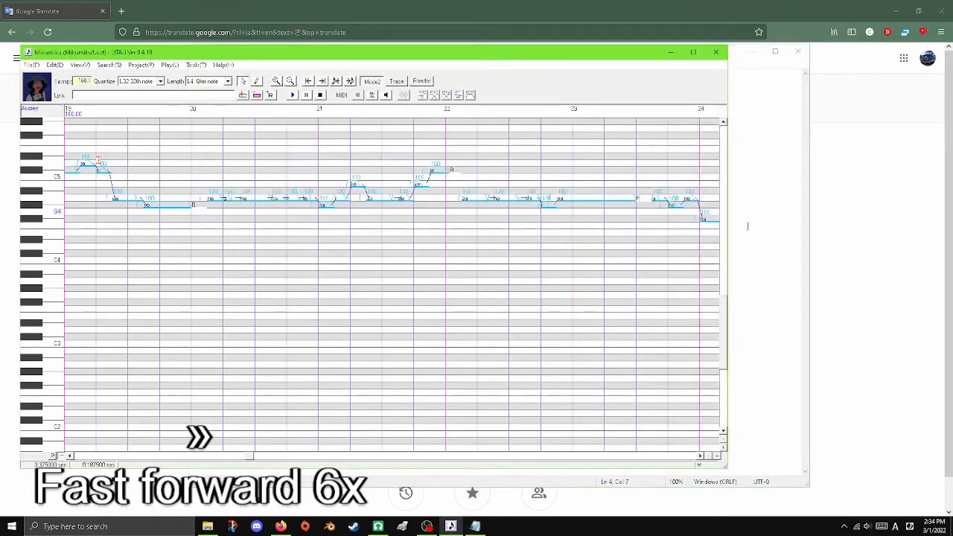
pyautogui.click(749, 227)
pyautogui.write('のねは')
pyautogui.click(153, 52)
pyautogui.click(700, 456)
pyautogui.click(770, 305)
pyautogui.write('やく')
pyautogui.press('Return')
# - Transcribe the next UTAU phrase as ぱそこにいれてよ on the fifth Notepad line and begin a sixth line
pyautogui.click(154, 52)
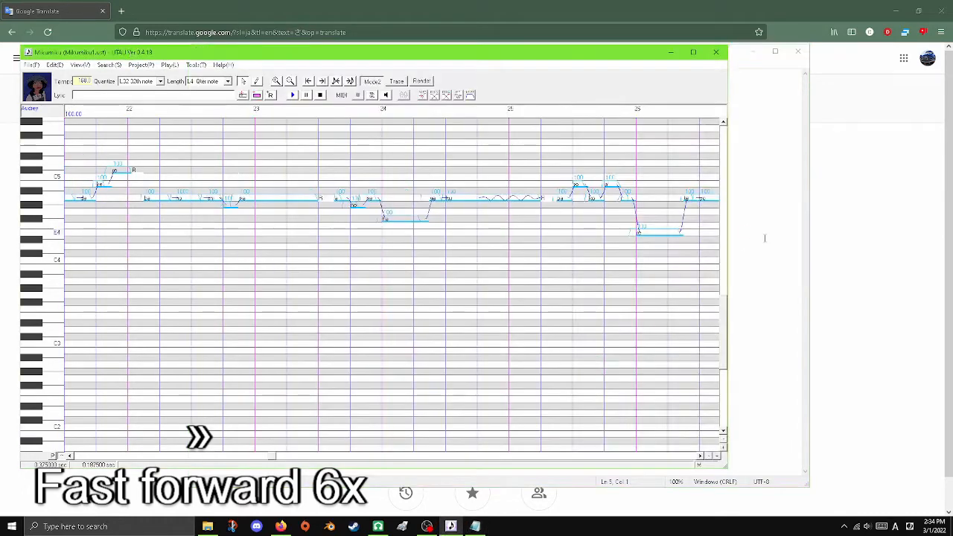
pyautogui.click(764, 239)
pyautogui.write('ぱそこん')
pyautogui.click(153, 52)
pyautogui.click(781, 336)
pyautogui.write('にいれ')
pyautogui.click(153, 52)
pyautogui.click(765, 285)
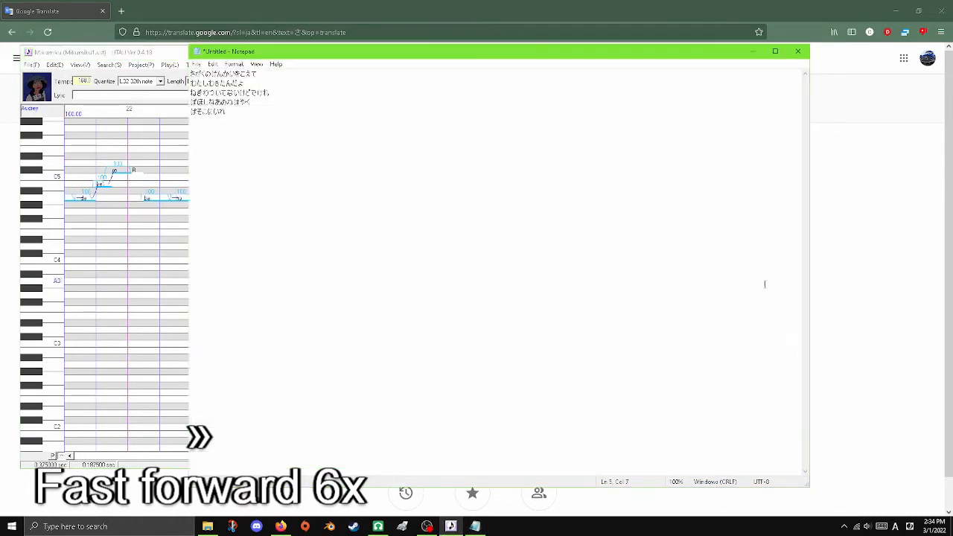
pyautogui.write('てよ')
pyautogui.press('Return')
# - Transcribe the UTAU phrase after measure 27 as どおしたのぱあけ on the sixth Notepad line
pyautogui.click(153, 52)
pyautogui.click(700, 456)
pyautogui.click(766, 304)
pyautogui.write('どうし')
pyautogui.click(154, 52)
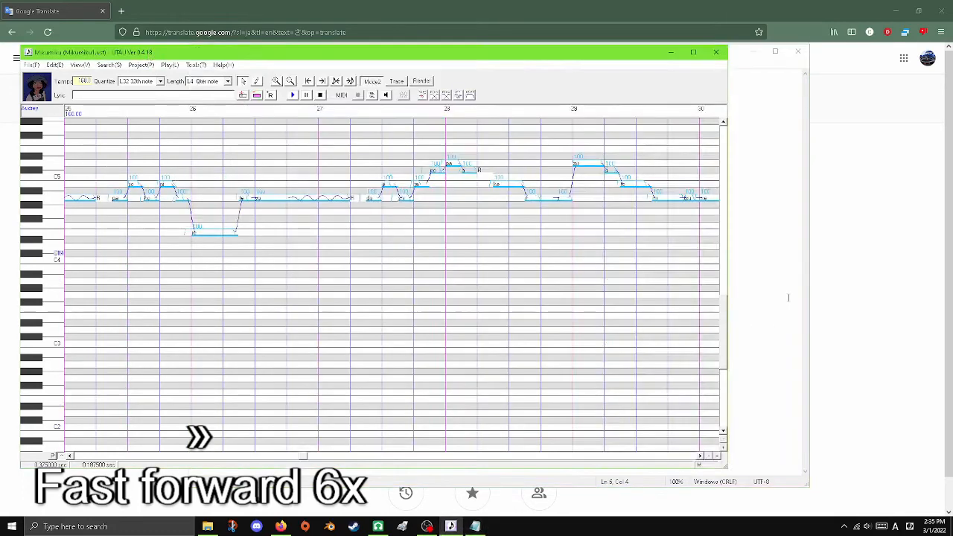
pyautogui.click(777, 309)
pyautogui.write('たのぱ')
pyautogui.write('あけ')
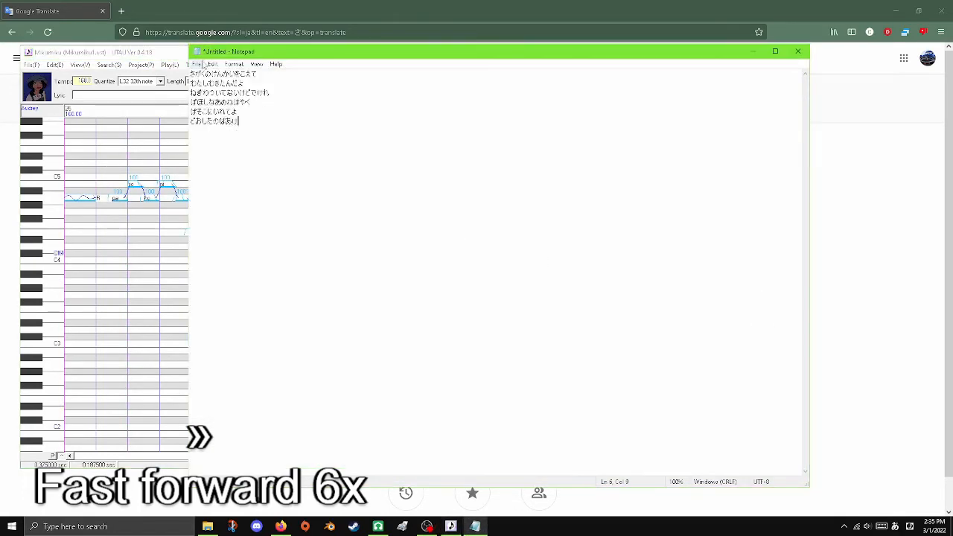
# - Continue the lyrics with いじず and break the line before け, so that the seventh line reads けいじず
pyautogui.click(169, 54)
pyautogui.click(782, 306)
pyautogui.click(161, 53)
pyautogui.click(777, 325)
pyautogui.write('いじ')
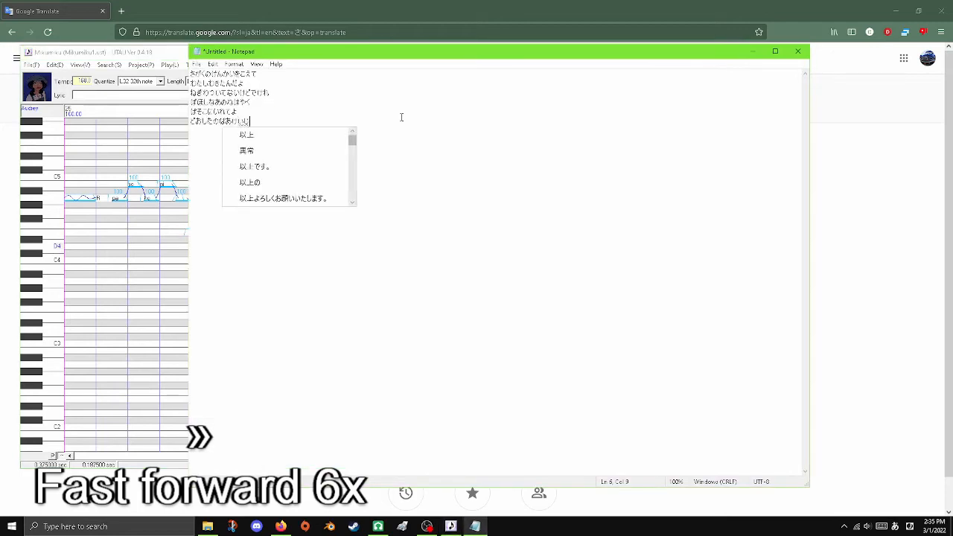
pyautogui.click(140, 55)
pyautogui.click(770, 317)
pyautogui.write('ず')
# - Complete the seventh lyric line with うとみつめてる, reading the UTAU notes up to measure 31
pyautogui.click(163, 54)
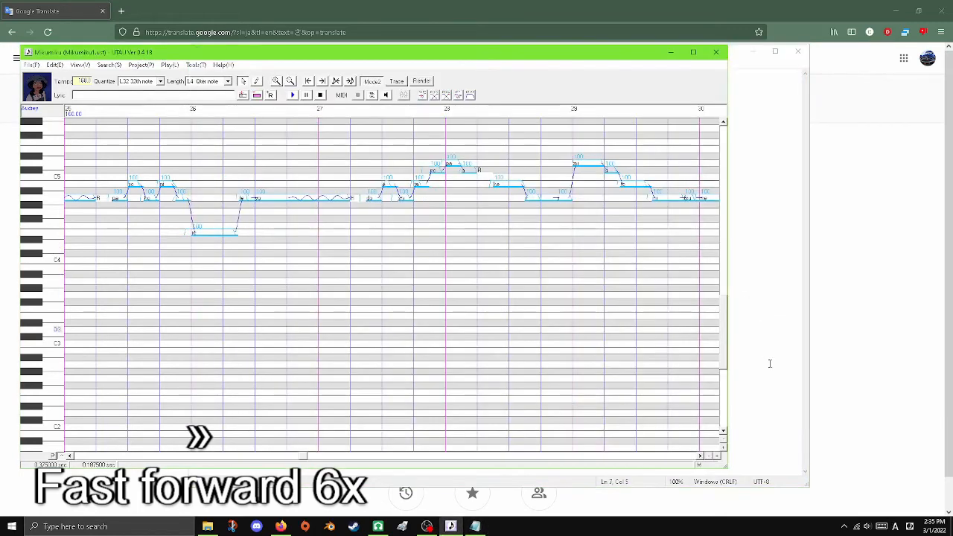
pyautogui.click(776, 364)
pyautogui.write('うと')
pyautogui.click(160, 54)
pyautogui.click(763, 356)
pyautogui.write('みつめ')
pyautogui.click(160, 53)
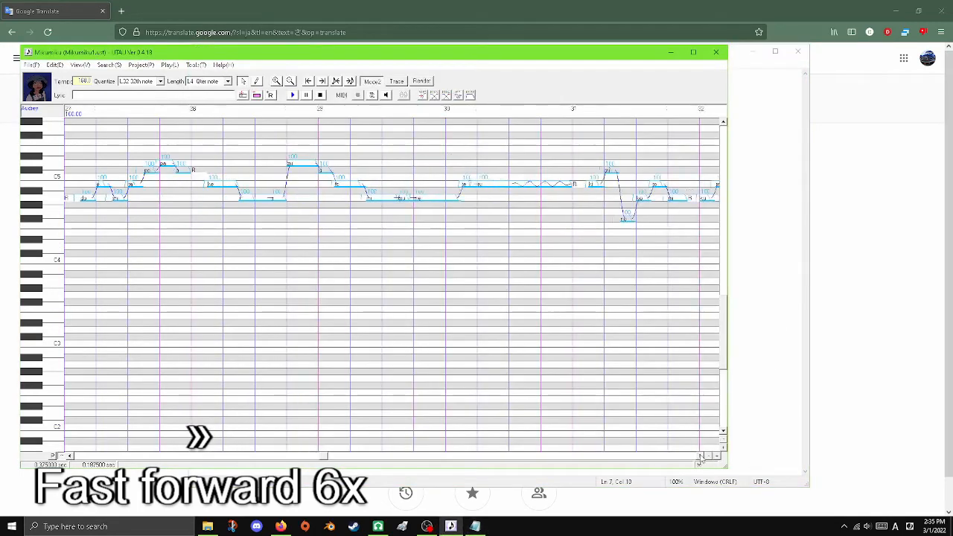
pyautogui.click(745, 364)
pyautogui.write('てる')
# - Begin an eighth lyric line in Notepad with きみのことみく, following the UTAU notes
pyautogui.click(160, 54)
pyautogui.click(760, 347)
pyautogui.press('Return')
pyautogui.write('きみ')
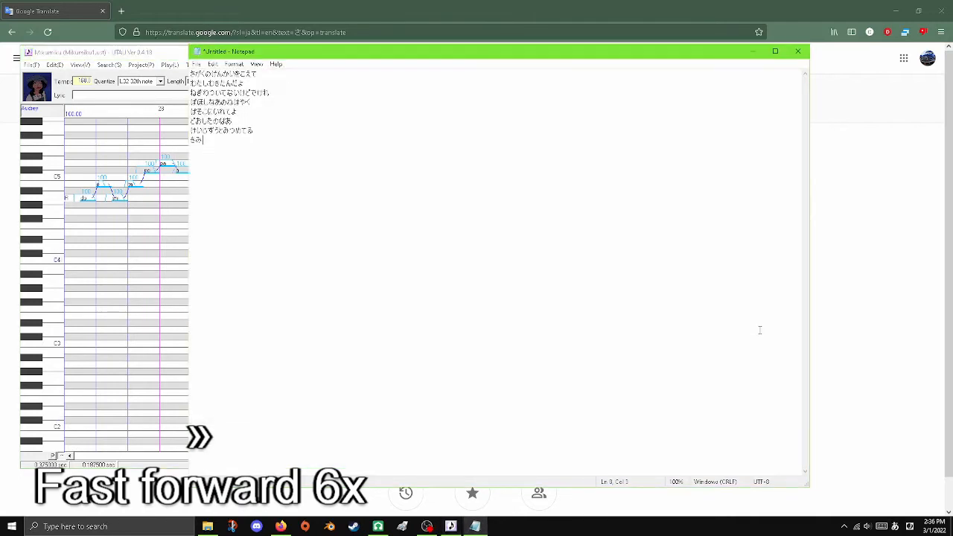
pyautogui.write('のこと')
pyautogui.click(160, 54)
pyautogui.click(770, 377)
pyautogui.write('みく')
# - Complete the eighth lyric line with みくにしてあげる from the UTAU notes and begin a ninth line
pyautogui.click(161, 54)
pyautogui.click(704, 461)
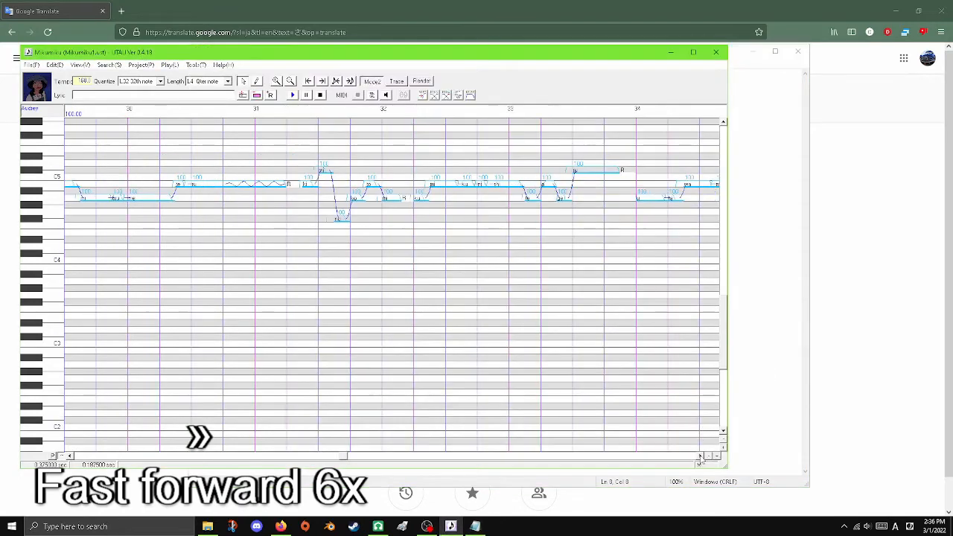
pyautogui.click(764, 274)
pyautogui.click(160, 54)
pyautogui.click(776, 351)
pyautogui.press('Return')
pyautogui.press('Return')
# - Transcribe the UTAU phrase starting at measure 34 as うたわまだ on the ninth Notepad line
pyautogui.click(160, 53)
pyautogui.click(769, 358)
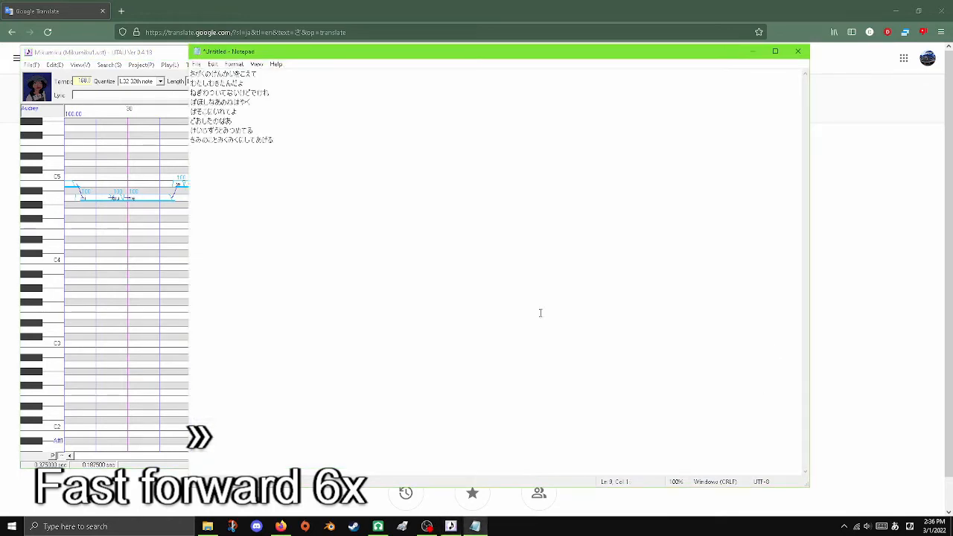
pyautogui.click(159, 55)
pyautogui.click(767, 374)
pyautogui.click(159, 54)
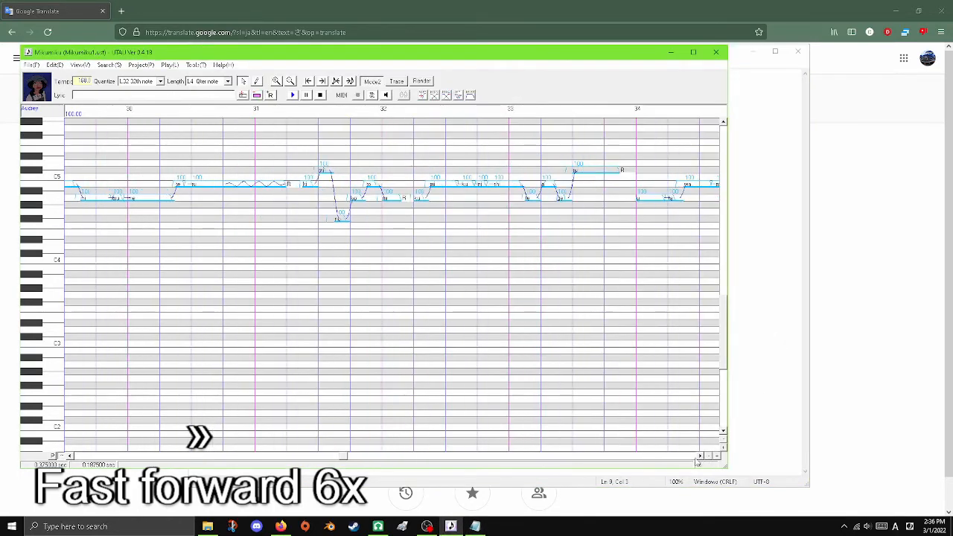
pyautogui.moveTo(349, 456); pyautogui.dragTo(358, 456)
pyautogui.click(776, 344)
pyautogui.write('うたわまだ')
# - Extend the ninth lyric line with ねがんばるか, checking each syllable against the UTAU notes
pyautogui.click(175, 56)
pyautogui.click(782, 382)
pyautogui.write('ね')
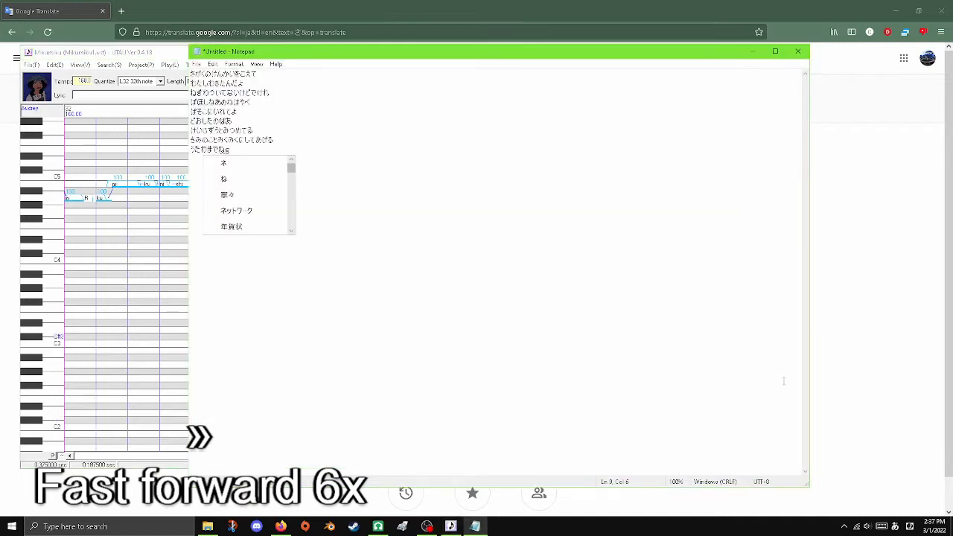
pyautogui.click(168, 55)
pyautogui.click(772, 378)
pyautogui.write('がんばるか')
pyautogui.click(168, 55)
pyautogui.click(760, 366)
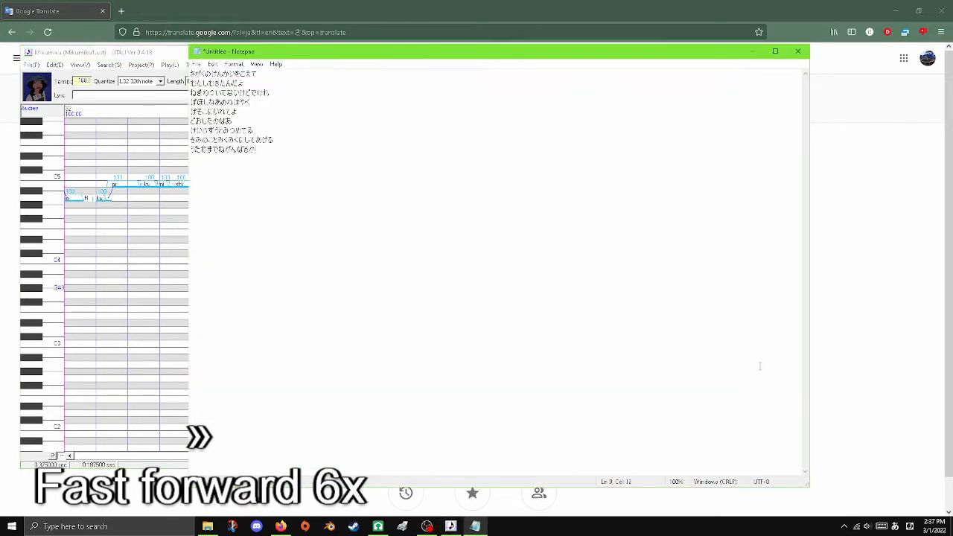
# - Finish the ninth Notepad lyric line with ら and transcribe みくみくにしてあげる from the UTAU notes as the tenth line
pyautogui.write('ら')
pyautogui.press('Return')
pyautogui.press('Return')
pyautogui.click(167, 55)
pyautogui.click(776, 368)
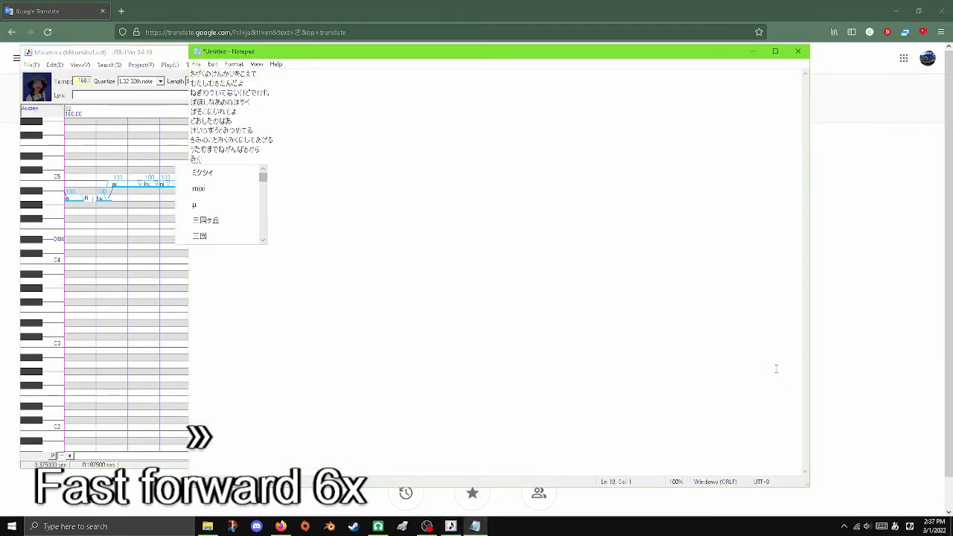
pyautogui.click(167, 55)
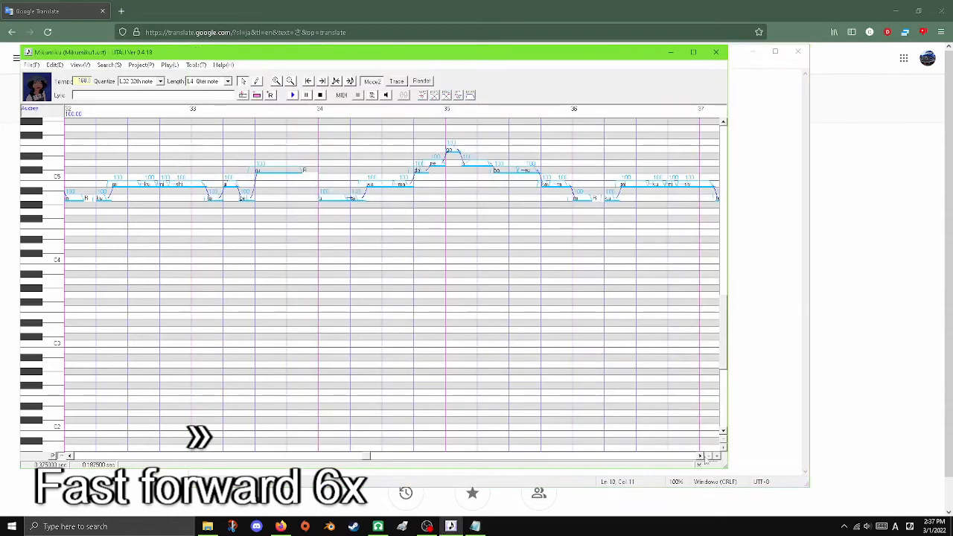
pyautogui.click(774, 363)
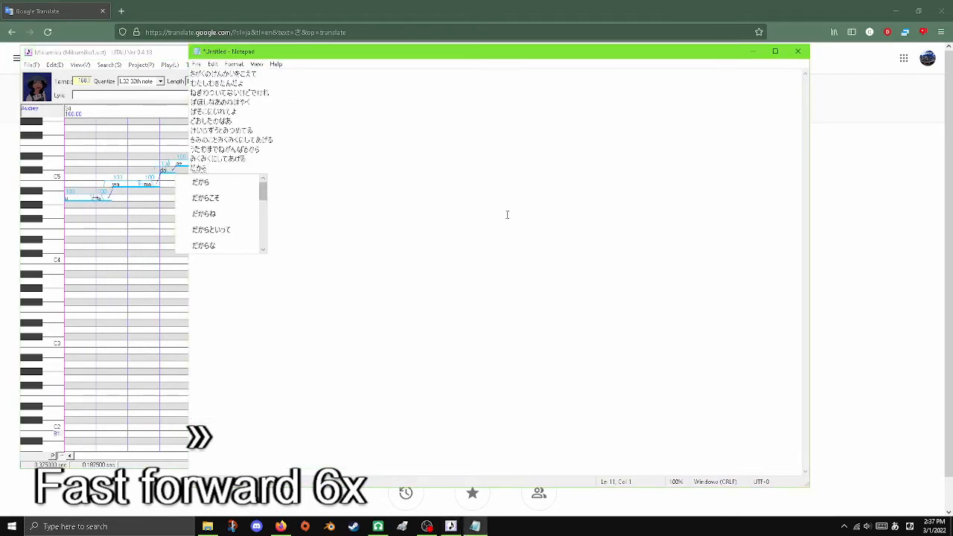
# - Begin the eleventh lyric line with だからちょおとかくご, following the UTAU notes
pyautogui.press('Return')
pyautogui.press('Return')
pyautogui.click(166, 55)
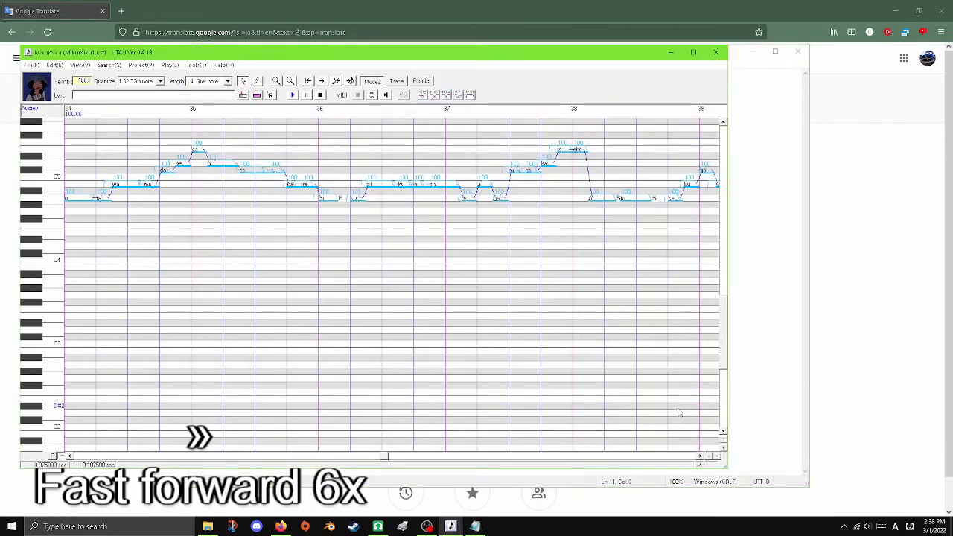
pyautogui.scroll(-3, 704, 421)
pyautogui.click(760, 371)
pyautogui.click(166, 54)
pyautogui.click(780, 402)
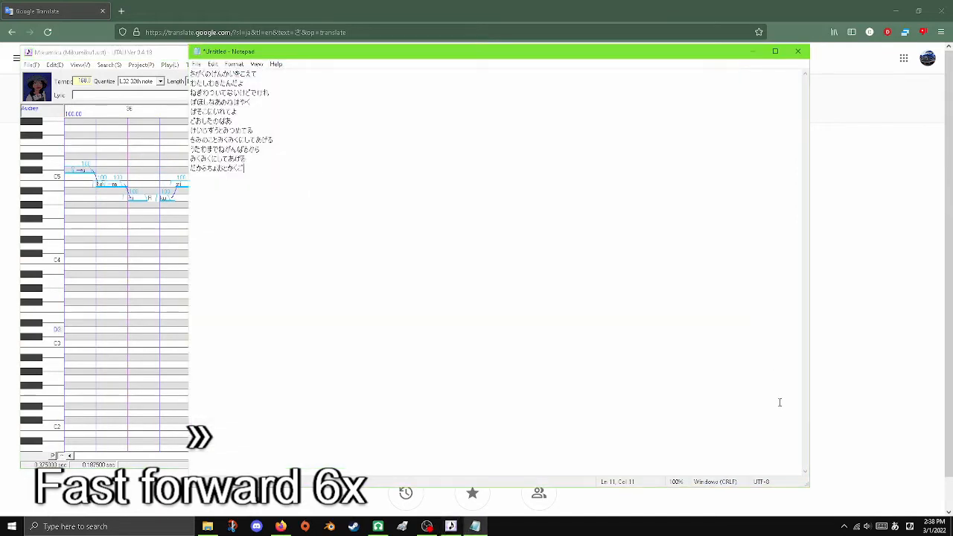
# - Complete the eleventh lyric line with をしててよね, checking the syllables against the UTAU notes
pyautogui.click(144, 58)
pyautogui.click(770, 378)
pyautogui.click(158, 58)
pyautogui.click(769, 381)
pyautogui.write('y')
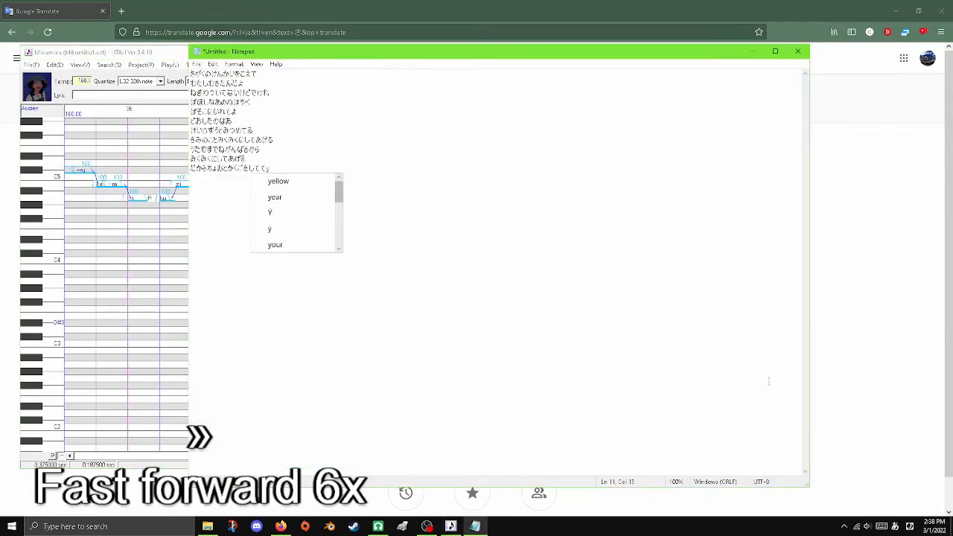
# - Transcribe the UTAU phrase before measure 42 as してあげるから on the twelfth Notepad line
pyautogui.click(158, 56)
pyautogui.click(700, 456)
pyautogui.click(700, 456)
pyautogui.click(749, 403)
pyautogui.write('してあげる')
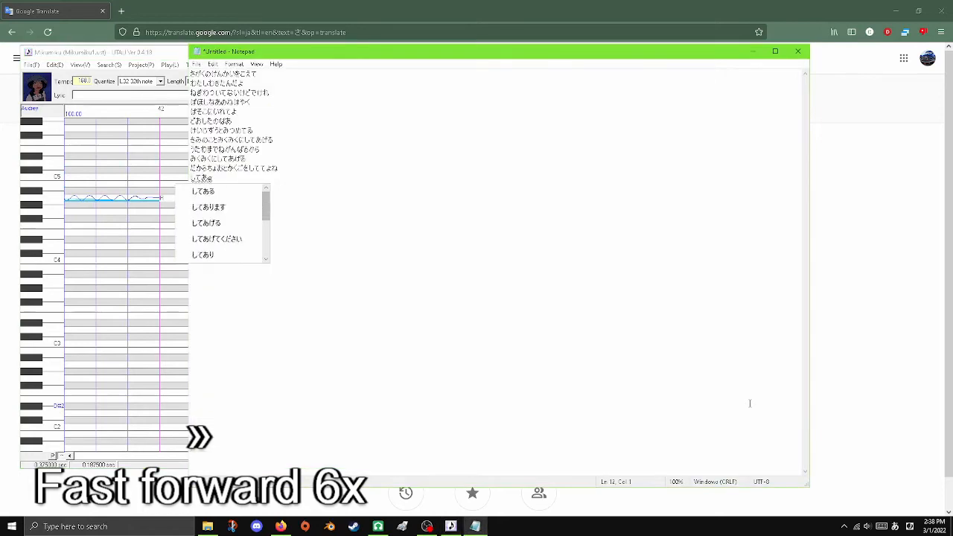
pyautogui.click(158, 57)
pyautogui.click(755, 390)
pyautogui.write('から')
# - Transcribe みくみくしてやんよ from the UTAU section around measure 47 as the thirteenth lyric line
pyautogui.click(158, 56)
pyautogui.click(700, 455)
pyautogui.click(757, 402)
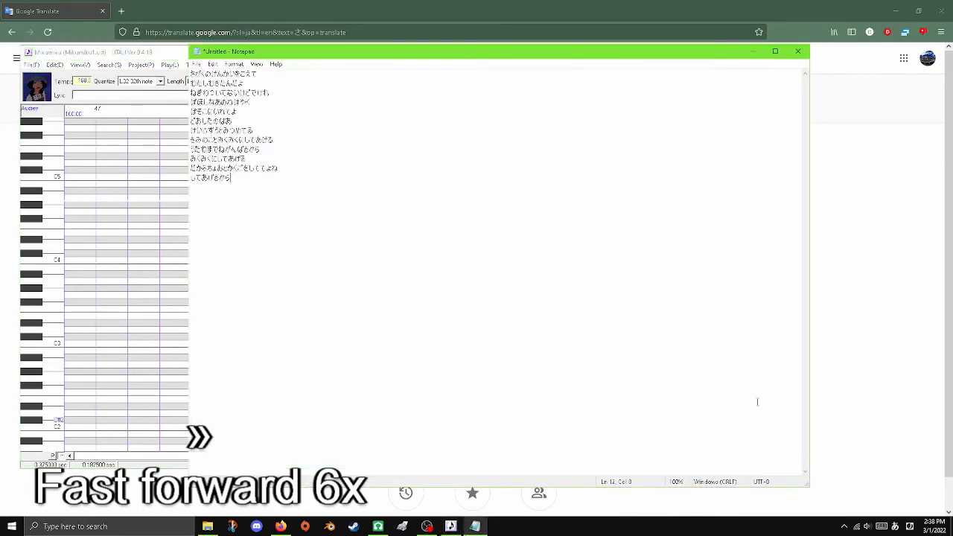
pyautogui.write('みくみく')
pyautogui.click(157, 57)
pyautogui.click(766, 417)
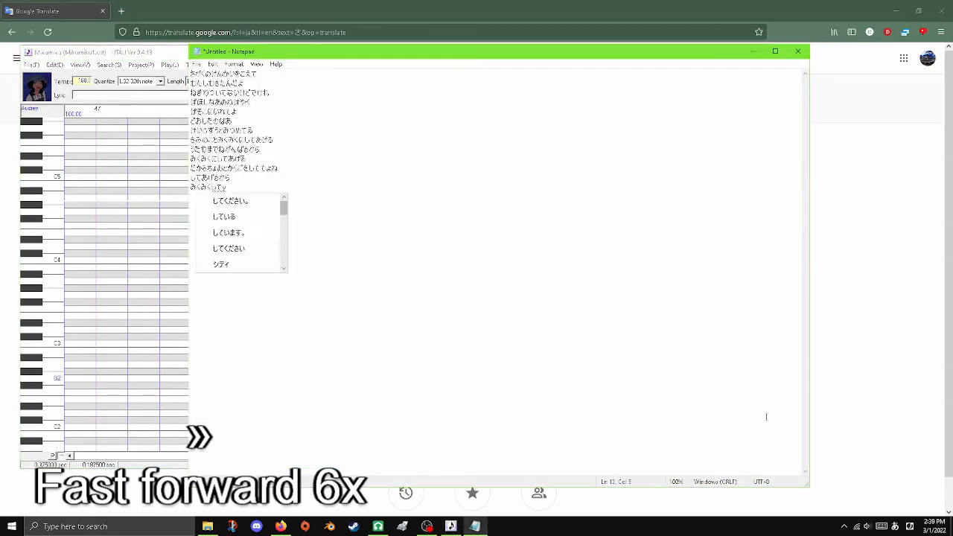
pyautogui.click(114, 49)
pyautogui.click(772, 407)
# - Begin the fourteenth lyric line with さあいごおまでね, checking each syllable against the UTAU notes
pyautogui.press('Return')
pyautogui.write('さあいご')
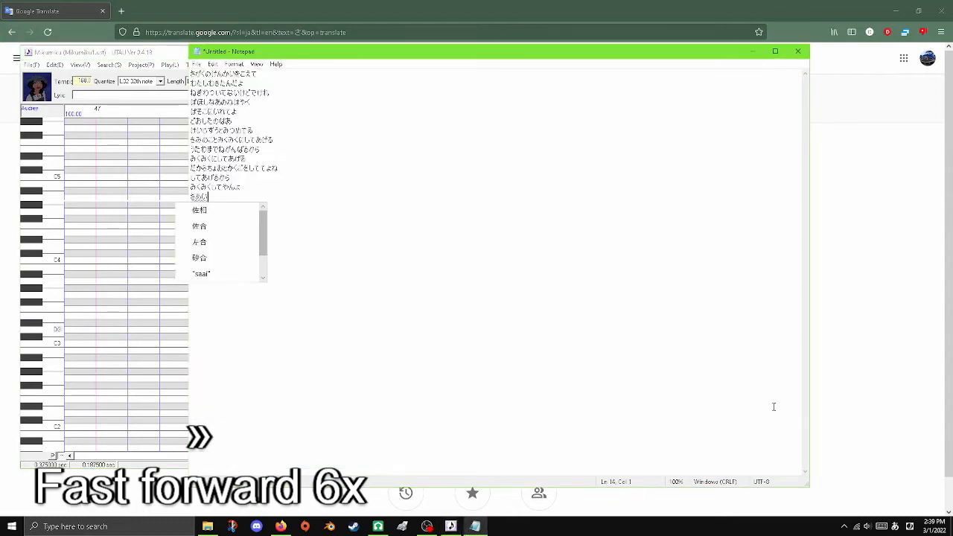
pyautogui.click(120, 52)
pyautogui.click(763, 396)
pyautogui.write('おま')
pyautogui.click(120, 52)
pyautogui.click(762, 420)
pyautogui.write('でね')
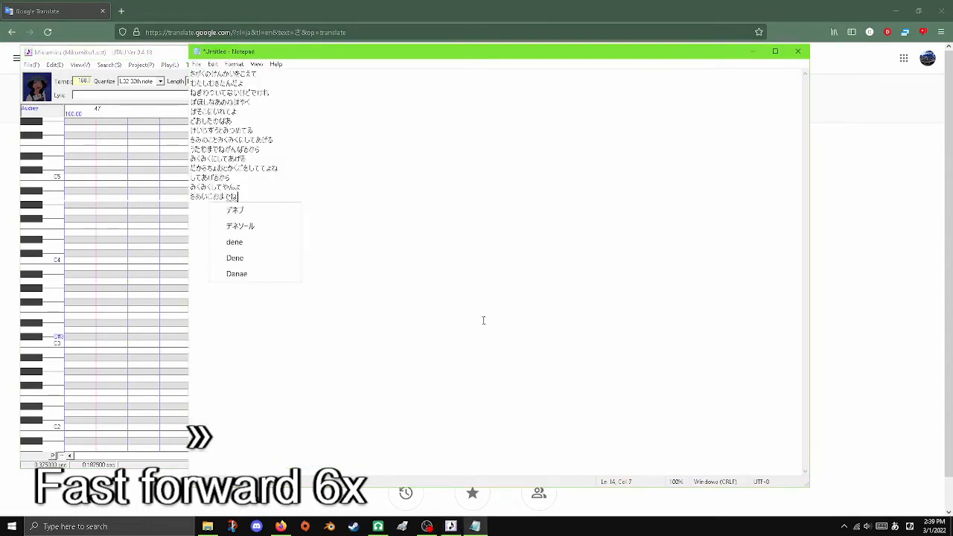
# - Complete the fourteenth lyric line with がんばるから from the UTAU notes
pyautogui.click(119, 53)
pyautogui.click(760, 382)
pyautogui.write('がんばる')
pyautogui.click(119, 52)
pyautogui.click(719, 455)
pyautogui.click(794, 398)
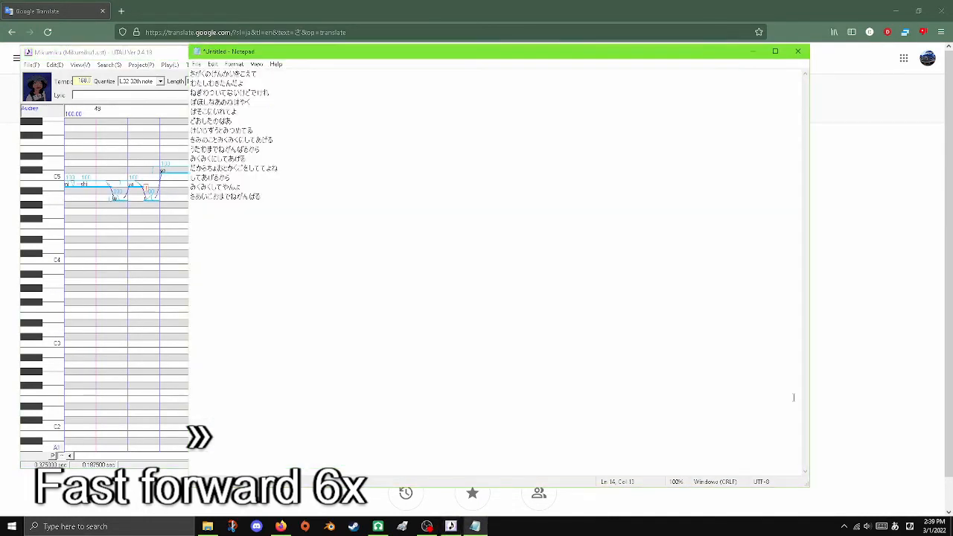
pyautogui.click(157, 50)
pyautogui.click(785, 372)
pyautogui.write('るからみ')
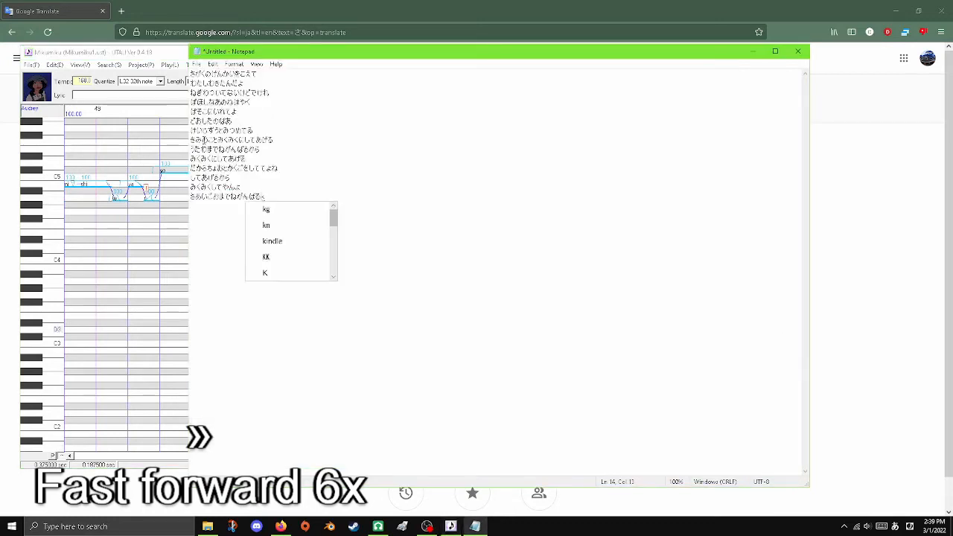
# - Transcribe みくみくにしてやんよ from the UTAU notes as the fifteenth lyric line
pyautogui.press('Return')
pyautogui.click(141, 52)
pyautogui.click(782, 373)
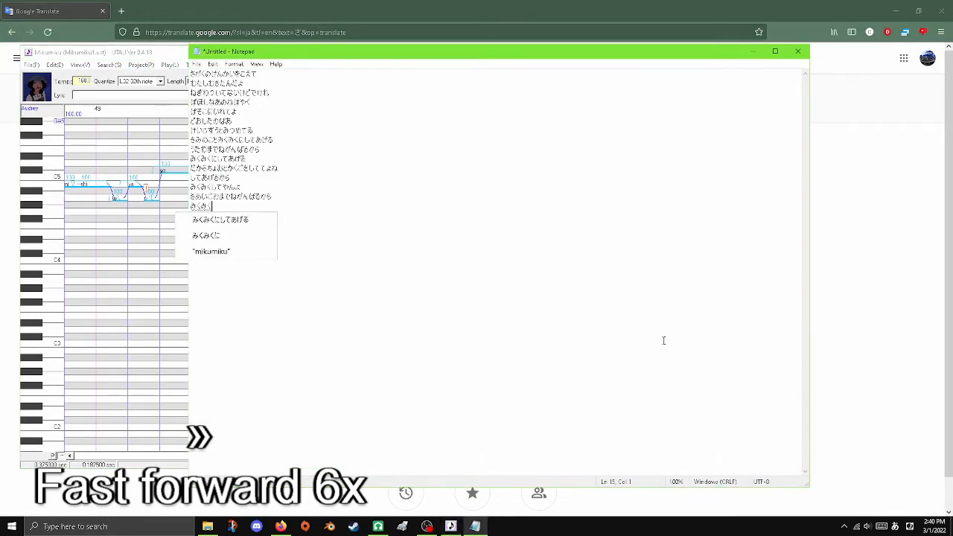
pyautogui.press('Return')
pyautogui.click(141, 52)
pyautogui.click(779, 385)
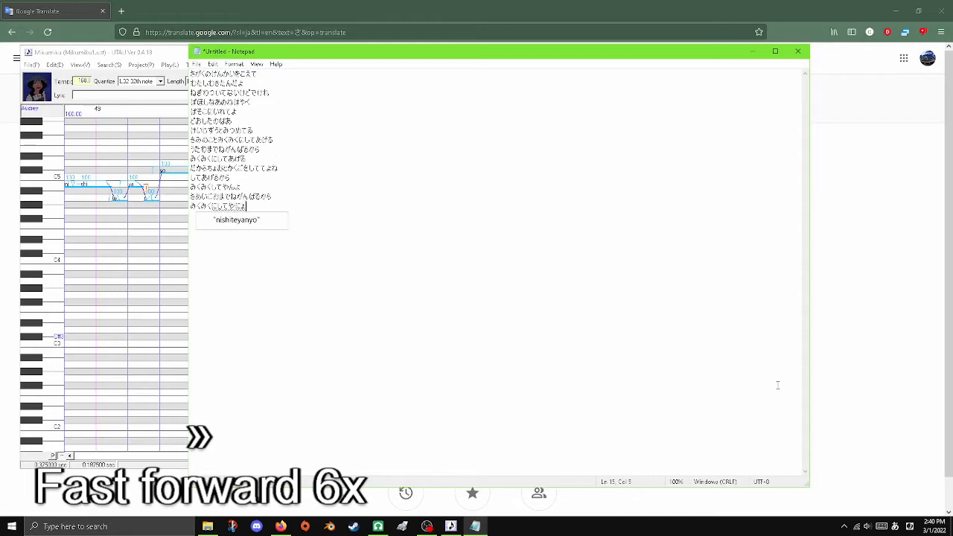
# - Transcribe the UTAU phrase starting at measure 50 as だからちょおと on the sixteenth line and begin a new line
pyautogui.click(142, 52)
pyautogui.click(703, 456)
pyautogui.click(763, 411)
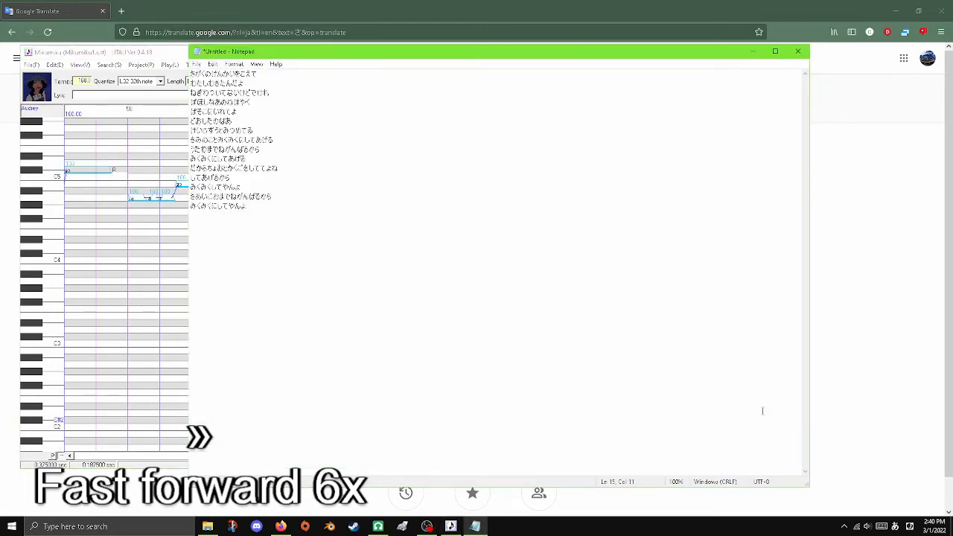
pyautogui.hotkey('alt', 'Tab')
pyautogui.click(703, 456)
pyautogui.hotkey('alt', 'Tab')
pyautogui.press('Return')
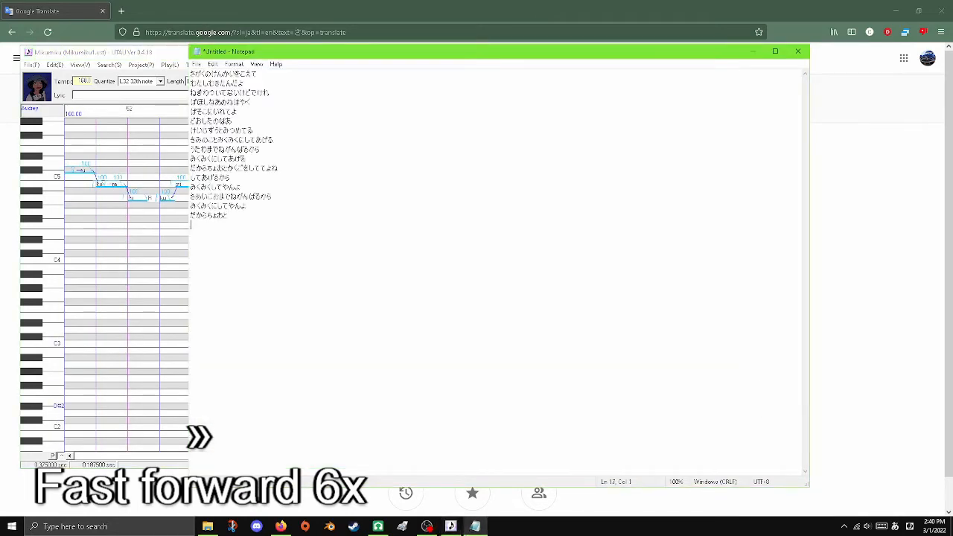
# - Transcribe ゆだんをしてあげて from the UTAU notes as the seventeenth lyric line
pyautogui.click(141, 52)
pyautogui.click(781, 403)
pyautogui.write('をし')
pyautogui.click(142, 53)
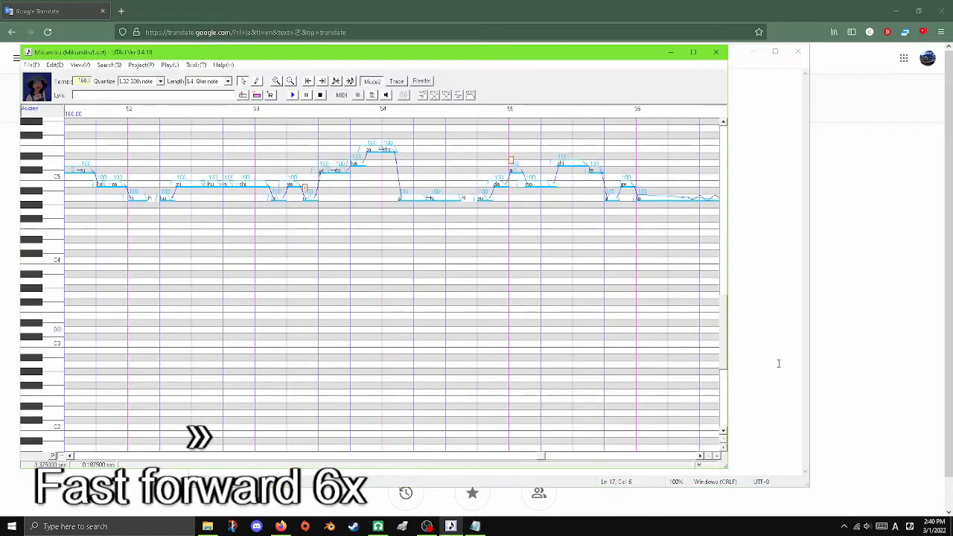
pyautogui.click(779, 364)
pyautogui.write('てあげて')
pyautogui.click(152, 52)
pyautogui.click(701, 456)
pyautogui.click(475, 527)
pyautogui.press('BackSpace')
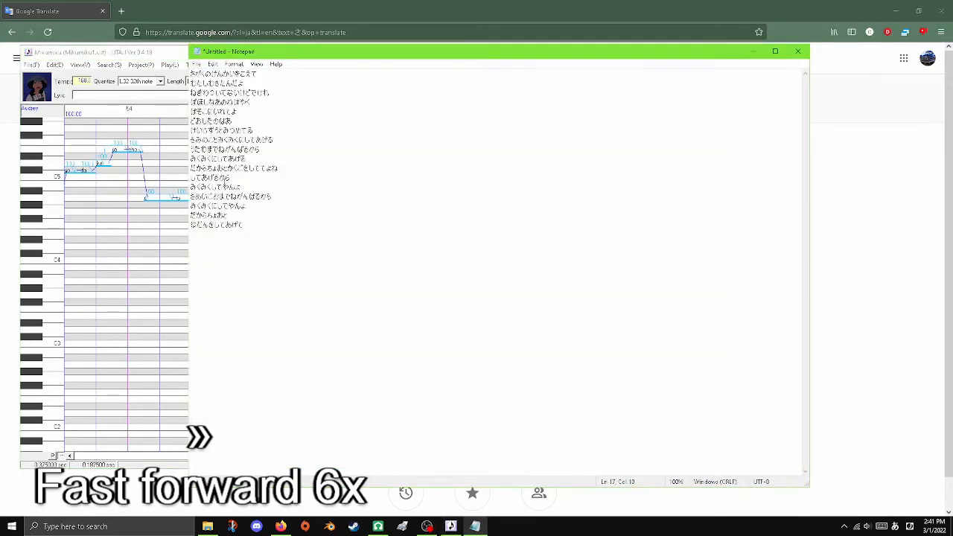
# - Begin the eighteenth lyric line with せかいじゅうの from the UTAU notes
pyautogui.click(149, 52)
pyautogui.click(701, 456)
pyautogui.click(473, 529)
pyautogui.press('Return')
pyautogui.write('せかいじゅうの')
pyautogui.click(451, 527)
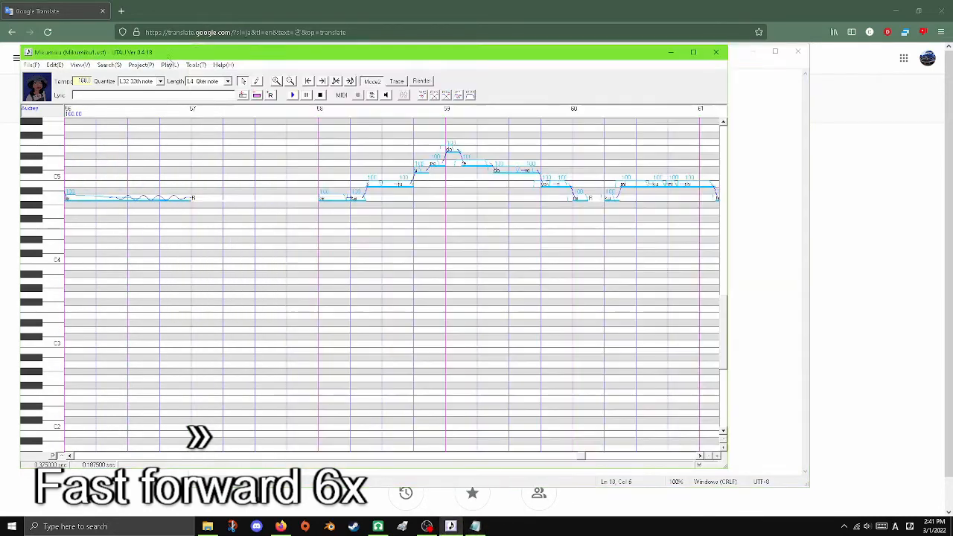
# - Complete the eighteenth lyric line with だれだれより, checking it against the UTAU notes
pyautogui.click(474, 528)
pyautogui.click(450, 527)
pyautogui.click(475, 526)
pyautogui.write('だれだ')
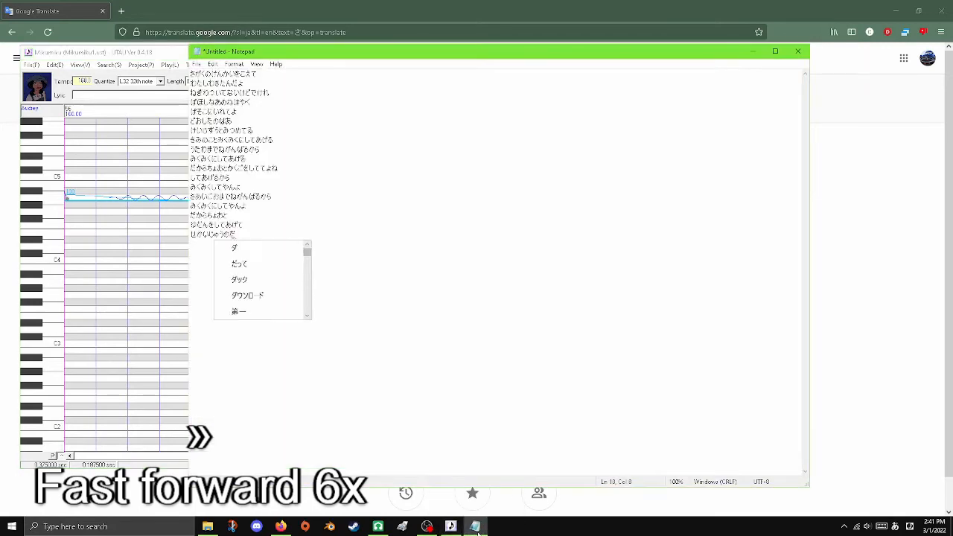
pyautogui.click(451, 527)
pyautogui.click(475, 527)
pyautogui.write('れより')
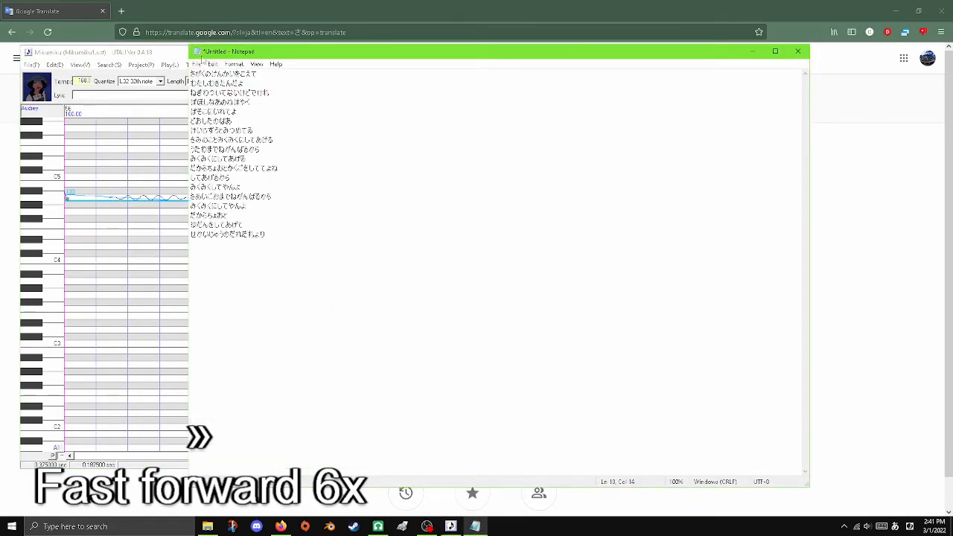
# - Transcribe みくみくにしてあげるだからもおと from the UTAU notes as the nineteenth lyric line
pyautogui.click(451, 527)
pyautogui.click(579, 482)
pyautogui.press('Return')
pyautogui.write('み')
pyautogui.click(166, 73)
pyautogui.click(700, 456)
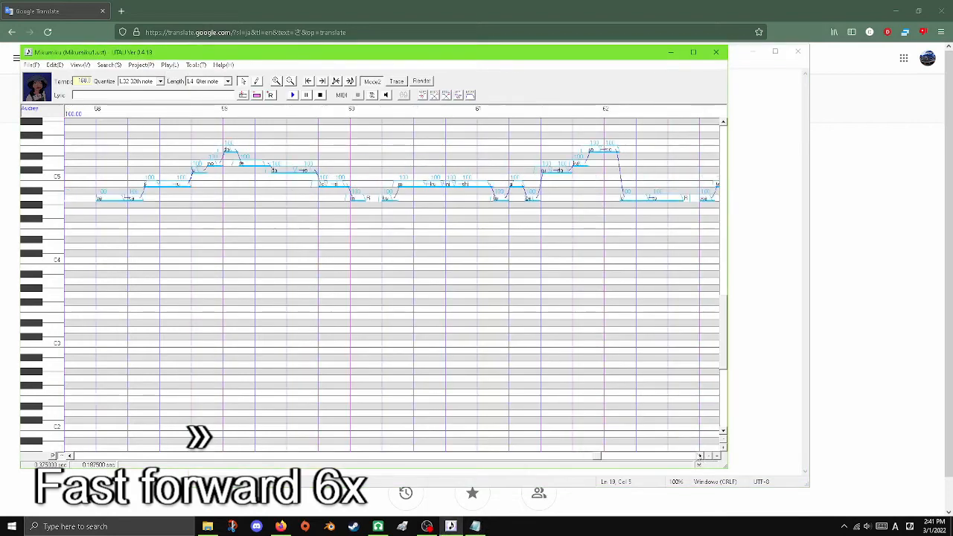
pyautogui.click(475, 526)
pyautogui.write('にしてあげる')
pyautogui.click(450, 526)
pyautogui.click(475, 526)
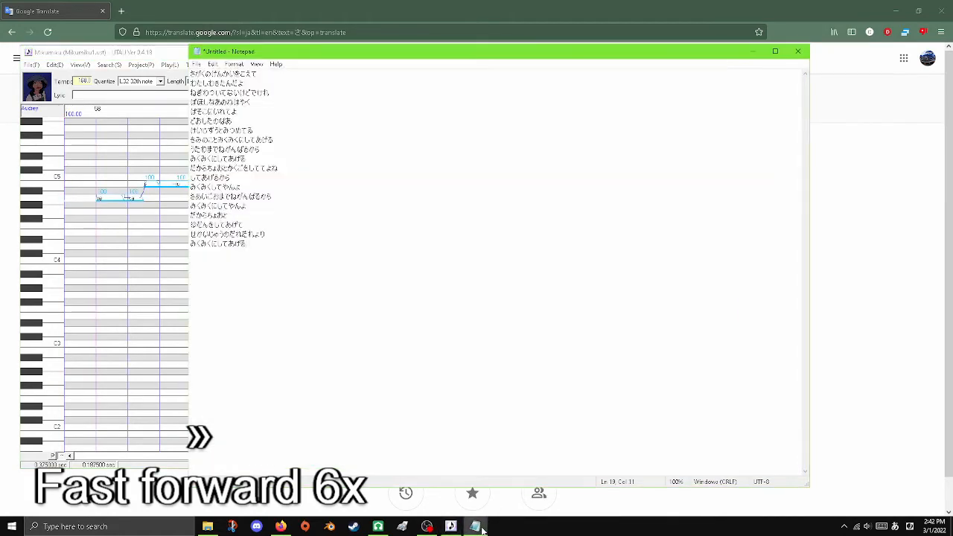
pyautogui.write('だからもっと')
# - Begin the twentieth lyric line with わたしに, following the UTAU notes near measure 63
pyautogui.click(450, 526)
pyautogui.click(700, 457)
pyautogui.click(700, 456)
pyautogui.click(475, 527)
pyautogui.press('Return')
pyautogui.write('わたしに')
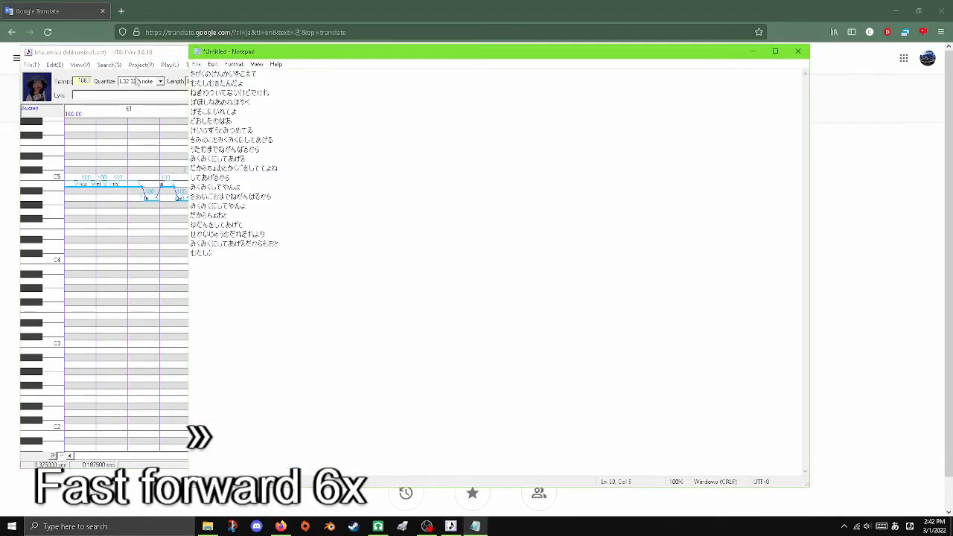
# - Complete the twentieth lyric line with うたわせてね and check the rest of the UTAU score for further notes
pyautogui.click(451, 527)
pyautogui.click(476, 527)
pyautogui.write('うた')
pyautogui.click(451, 526)
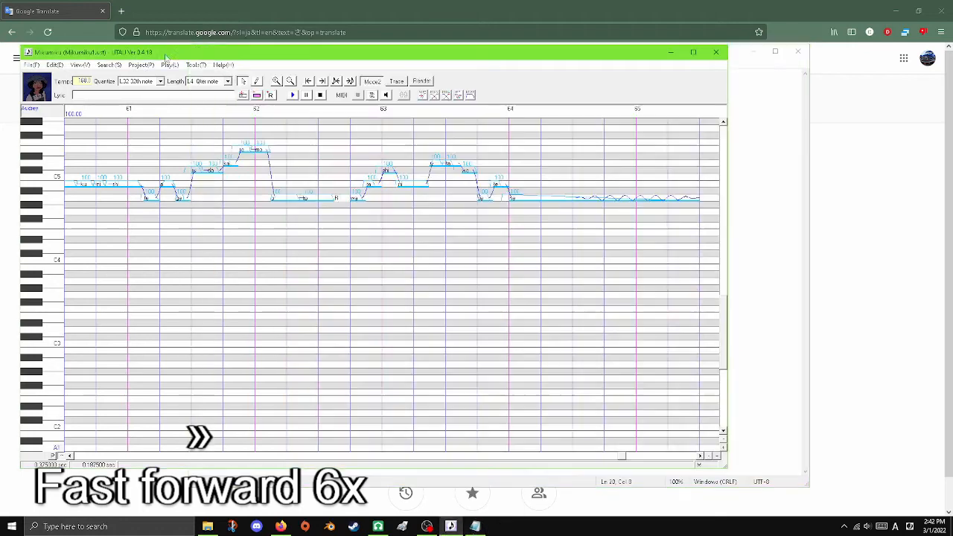
pyautogui.click(475, 527)
pyautogui.write('わせてね')
pyautogui.click(451, 526)
pyautogui.click(700, 456)
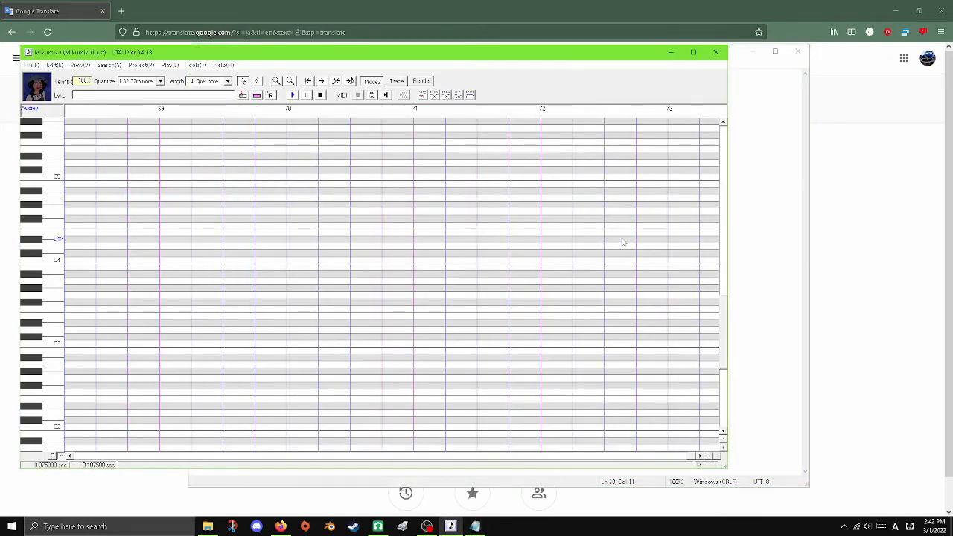
pyautogui.click(753, 251)
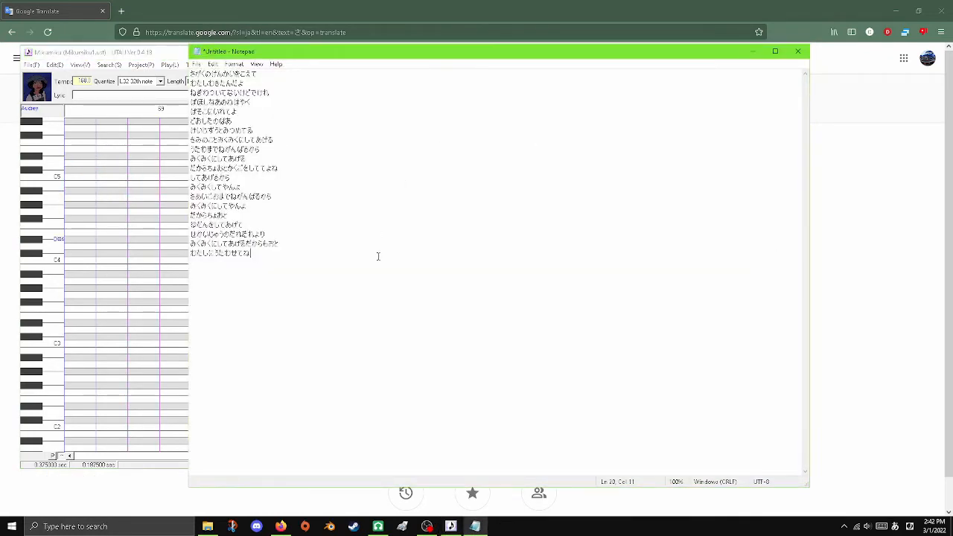
# - Copy the first lyric line from Notepad into text row 00 of chipspeech in LMMS, replacing the preset text
pyautogui.click(394, 527)
pyautogui.click(475, 526)
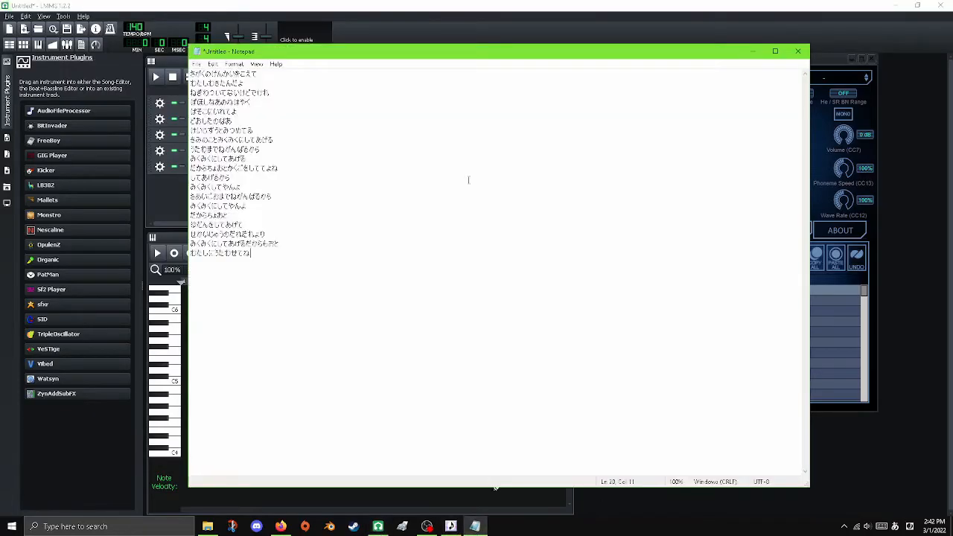
pyautogui.moveTo(279, 72); pyautogui.dragTo(190, 75)
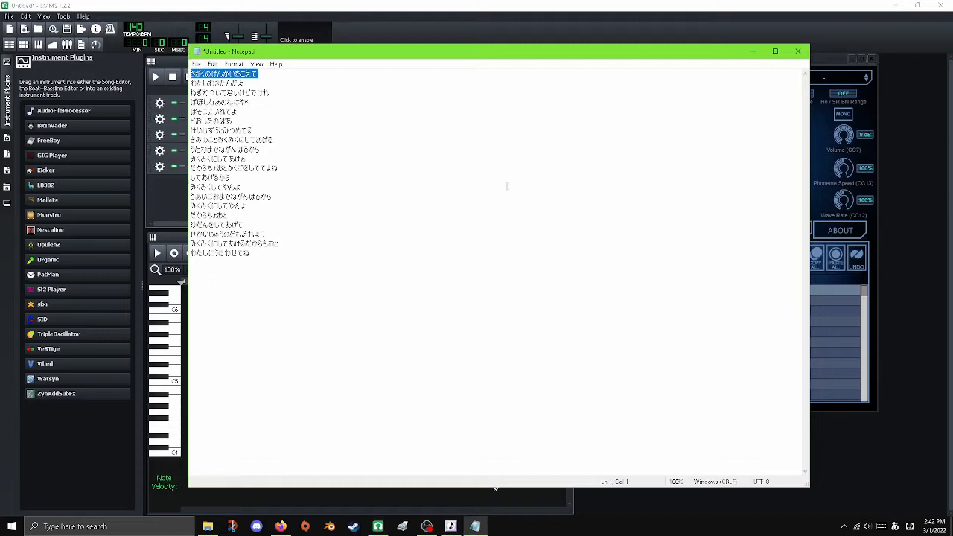
pyautogui.click(834, 291)
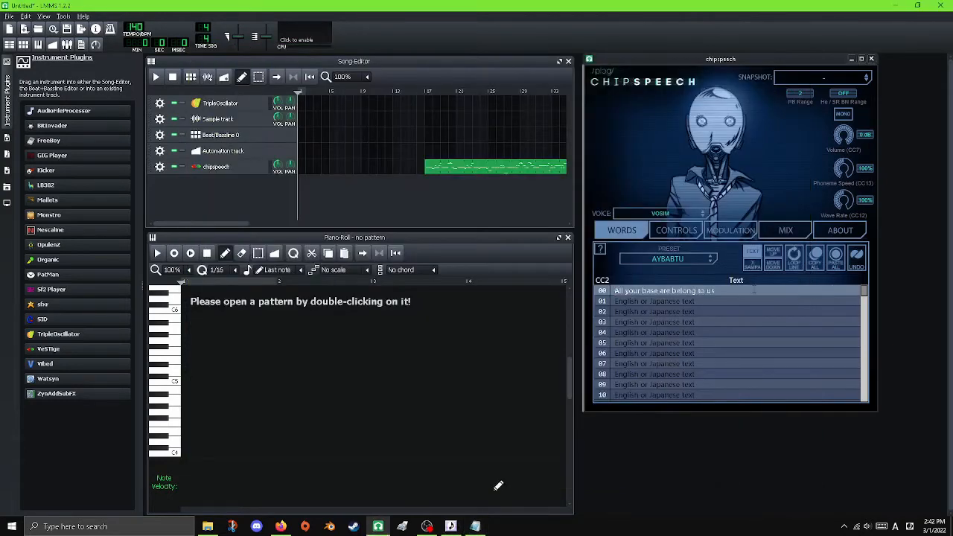
# - Copy the second lyric line, わたしわきたんだよ, into chipspeech text row 01 and the remaining Notepad lines into rows 02 to 19
pyautogui.click(475, 527)
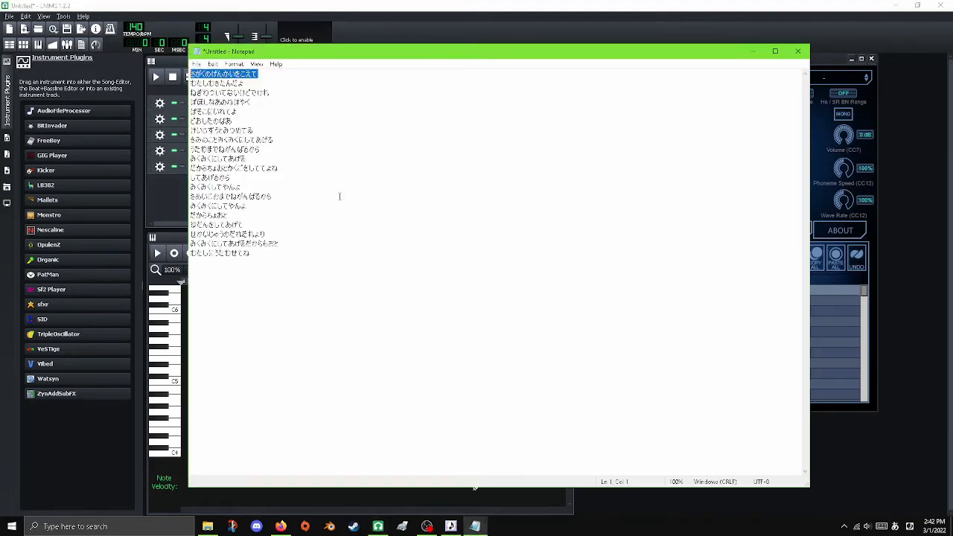
pyautogui.moveTo(259, 74); pyautogui.dragTo(130, 88)
pyautogui.hotkey('ctrl', 'c')
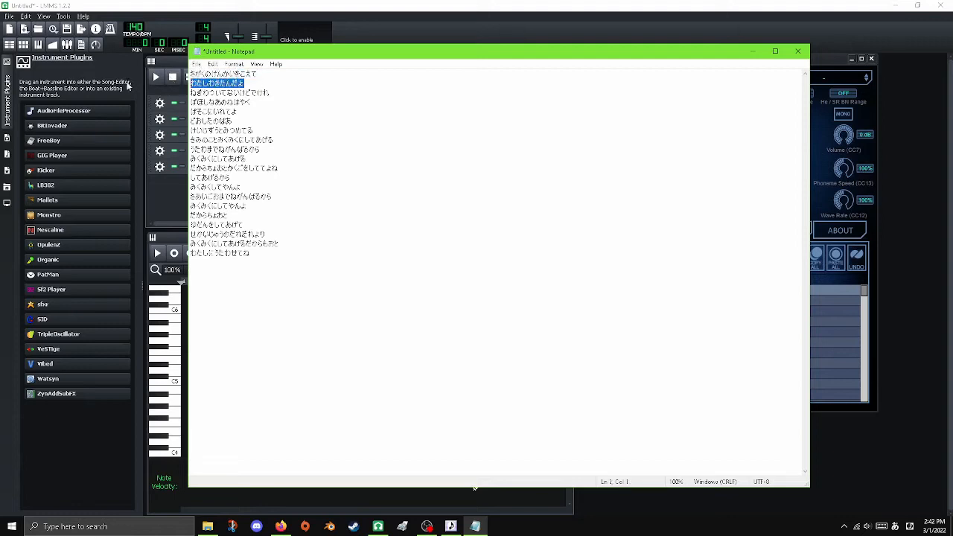
pyautogui.click(859, 300)
pyautogui.hotkey('ctrl', 'v')
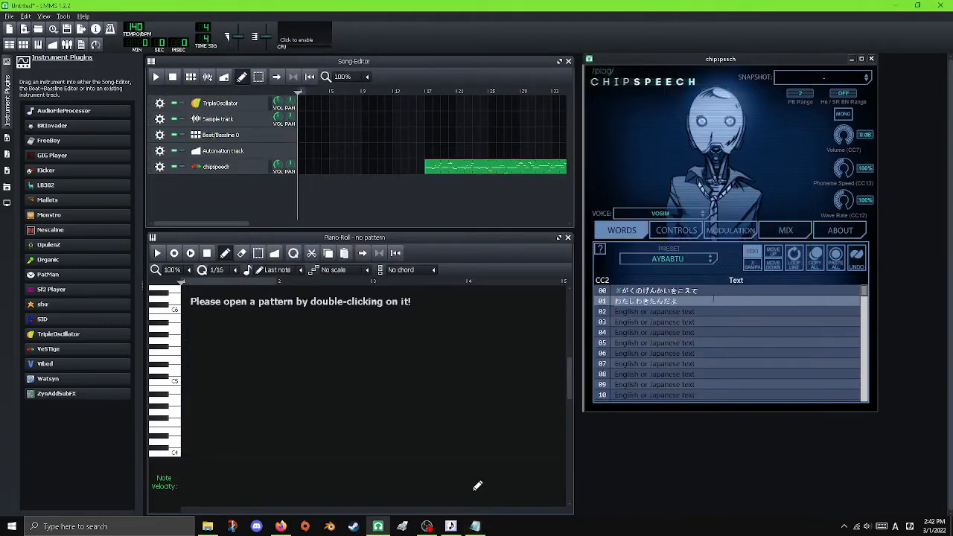
pyautogui.click(475, 526)
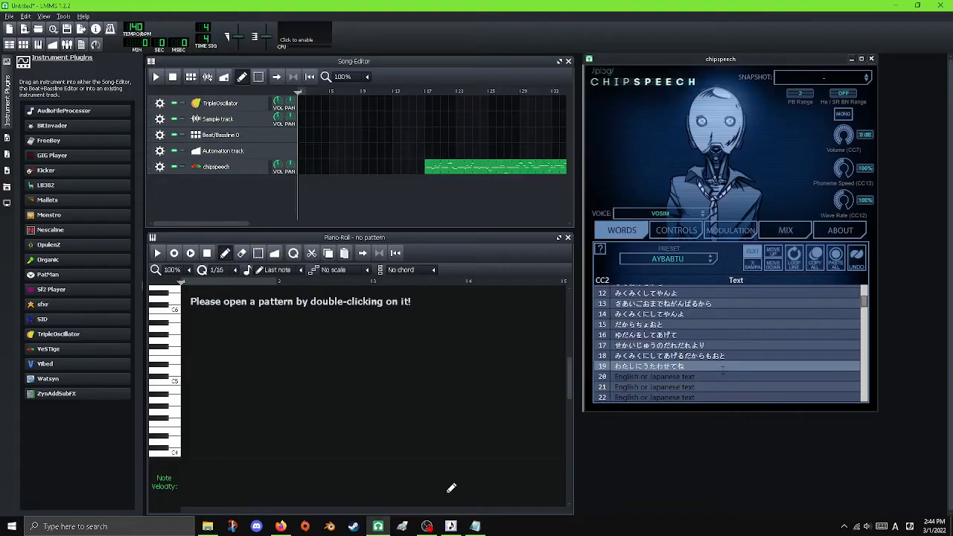
# - Add the long-vowel mark ー on its own line below the lyrics in Notepad and copy it
pyautogui.scroll(4, 723, 370)
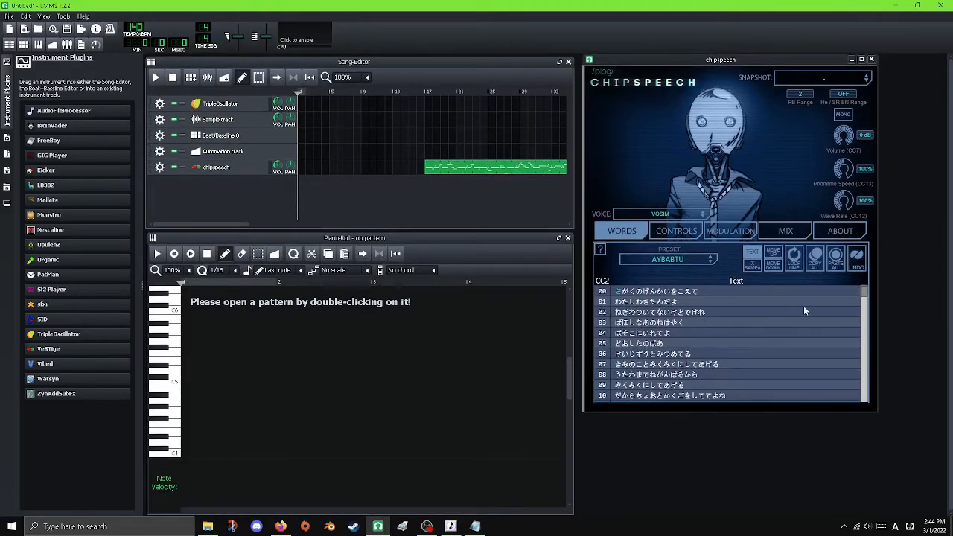
pyautogui.click(475, 527)
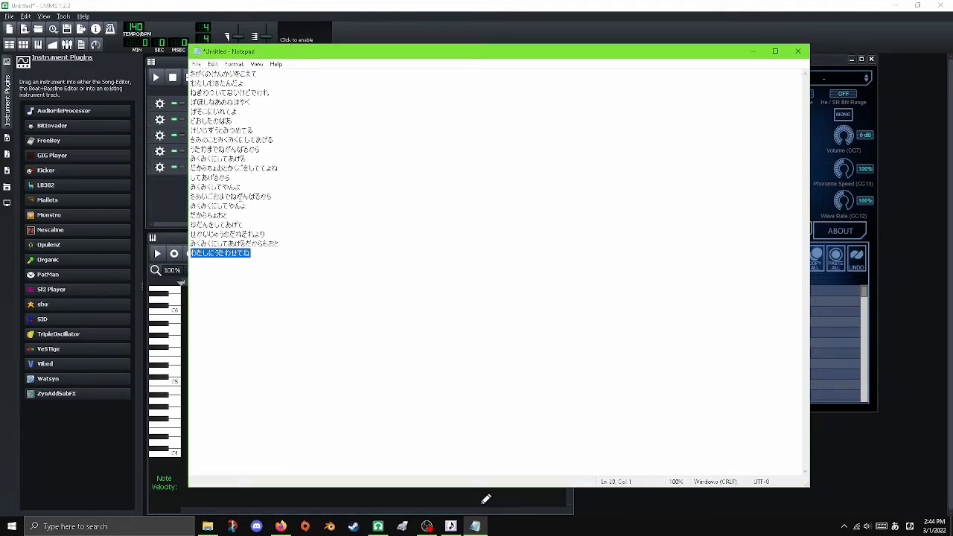
pyautogui.moveTo(236, 187); pyautogui.dragTo(230, 187)
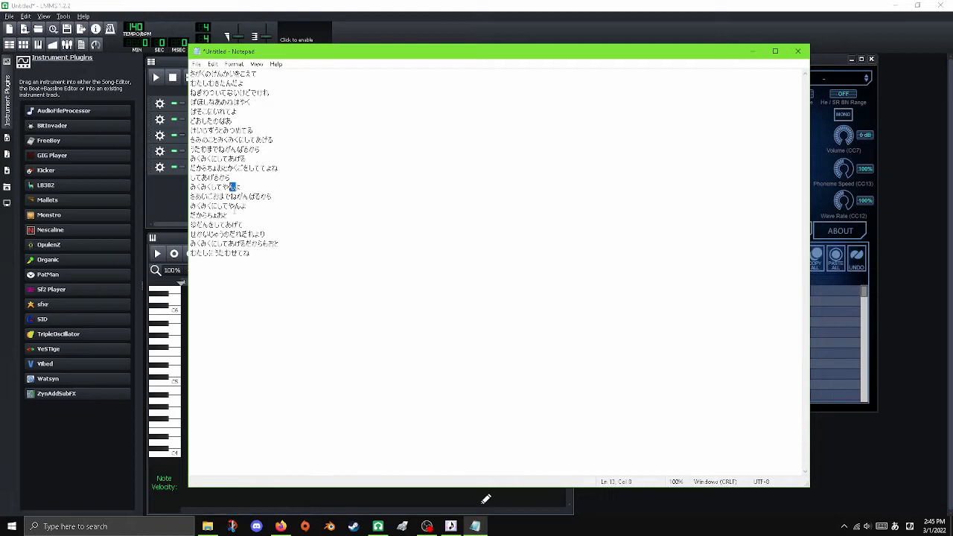
pyautogui.click(319, 316)
pyautogui.press('Return')
pyautogui.write('ー')
pyautogui.press('Return')
pyautogui.moveTo(198, 275); pyautogui.dragTo(184, 273)
pyautogui.hotkey('ctrl', 'c')
# - Insert the copied ー before the ん in chipspeech text rows 01 and 00, making わたしわきたーんだよ and さがくのげーんかいをこえて
pyautogui.click(379, 526)
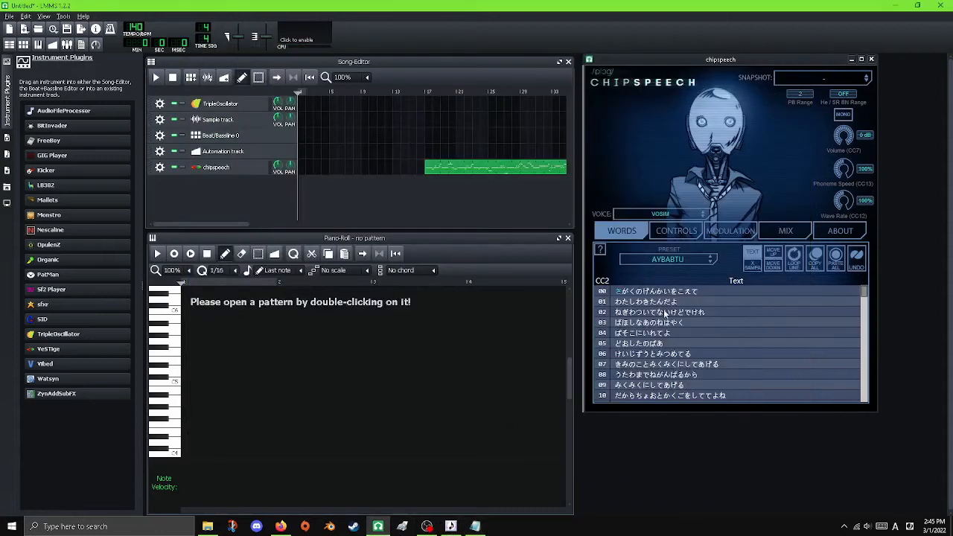
pyautogui.click(661, 302)
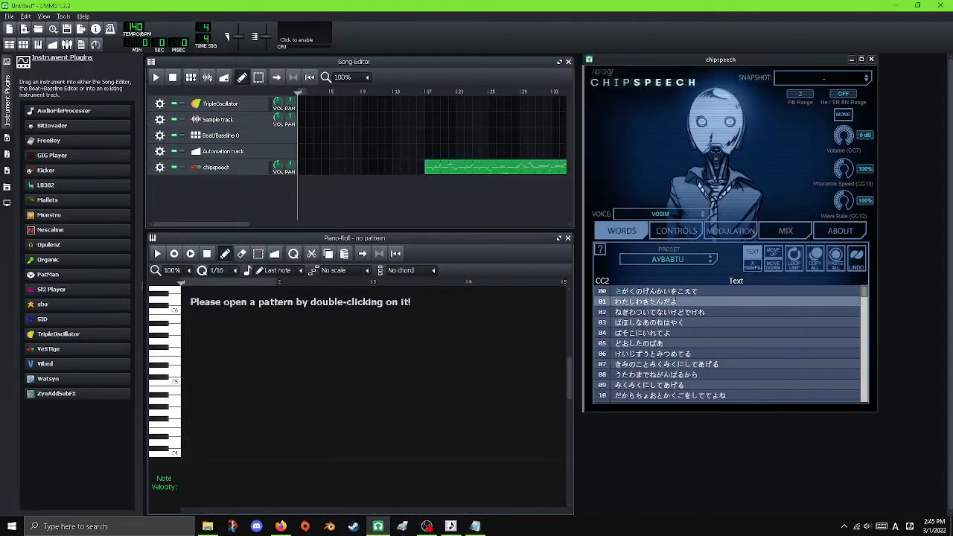
pyautogui.hotkey('ctrl', 'v')
pyautogui.click(655, 294)
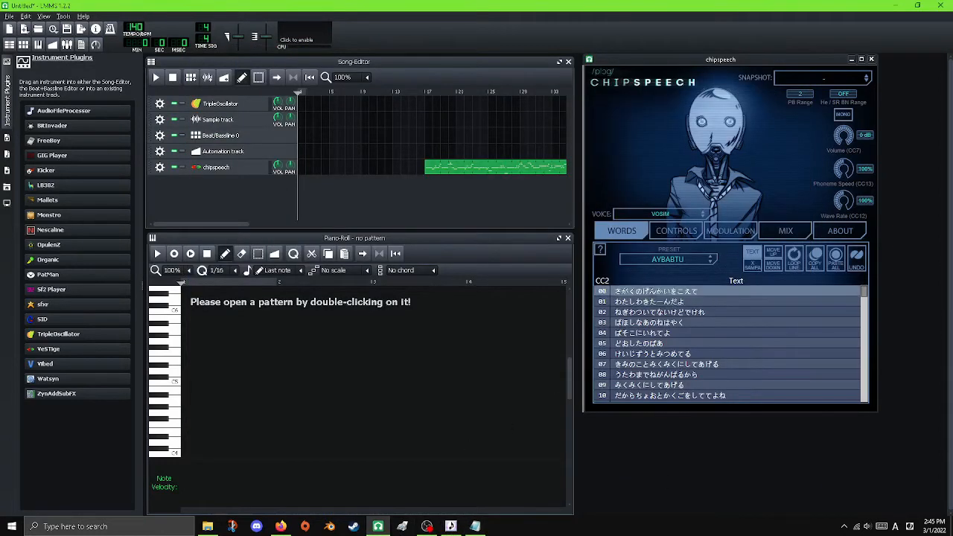
pyautogui.hotkey('ctrl', 'v')
# - Write あ beside the ー in Notepad and insert it before the ん in chipspeech text row 08
pyautogui.click(476, 527)
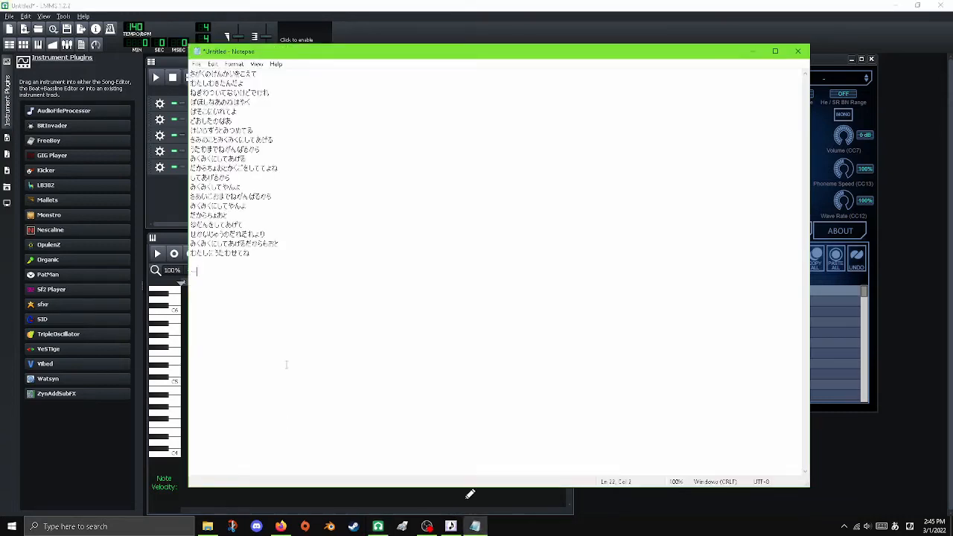
pyautogui.click(826, 58)
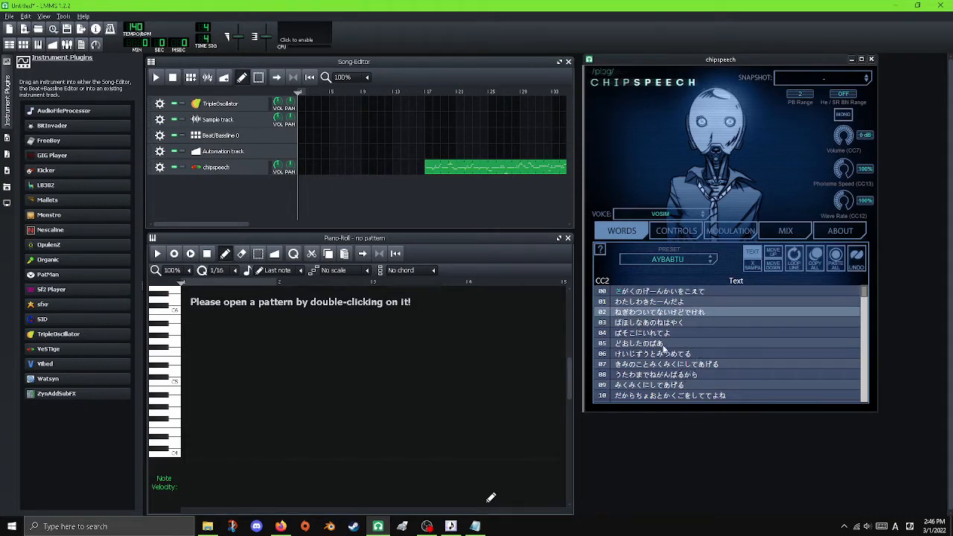
pyautogui.click(667, 374)
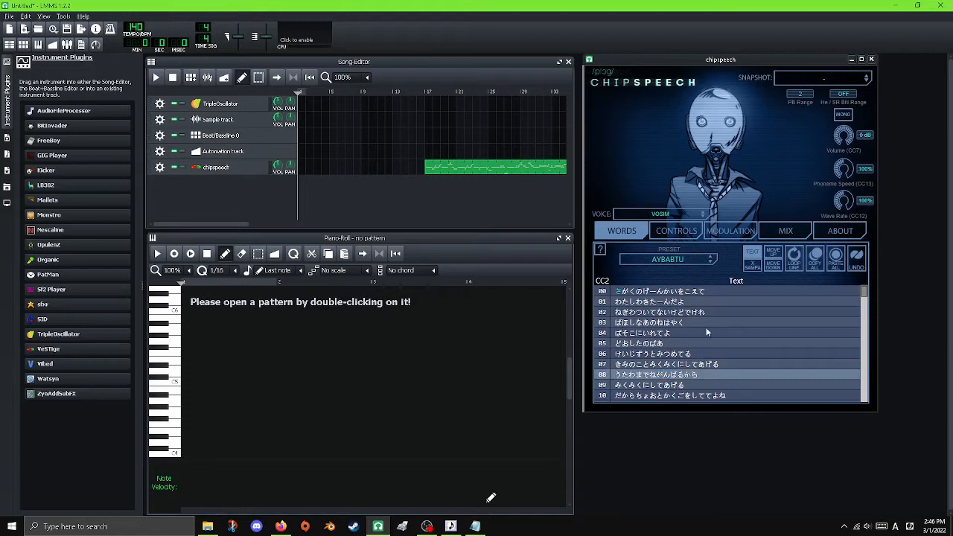
pyautogui.click(476, 525)
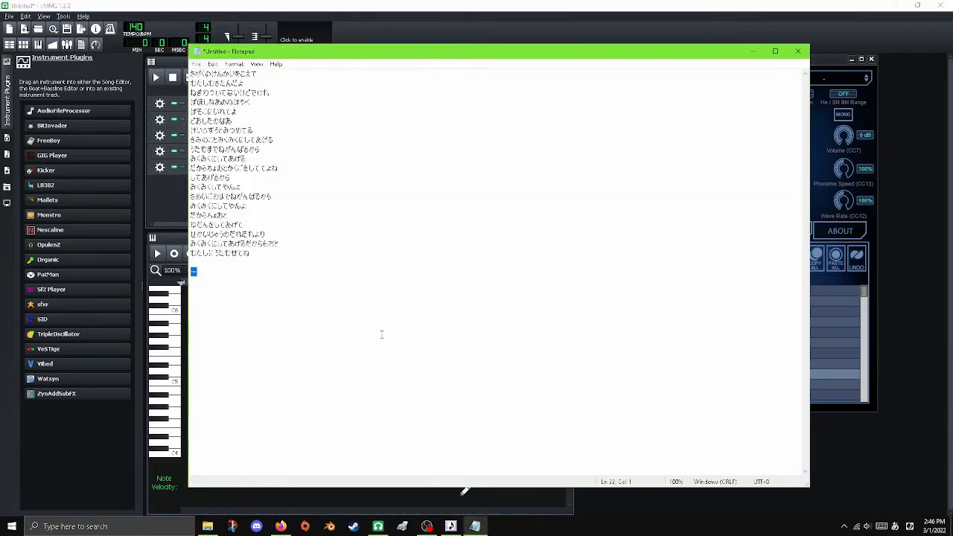
pyautogui.write('あ')
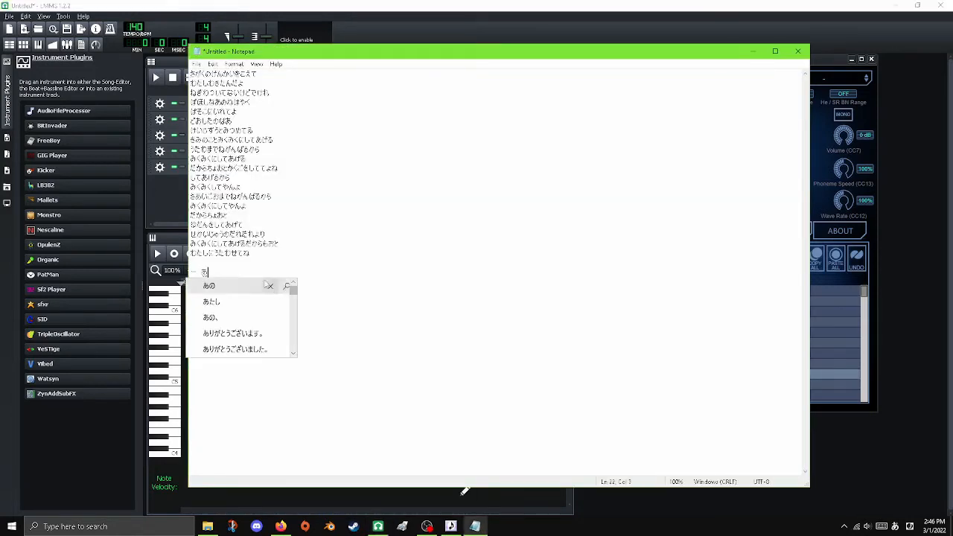
pyautogui.click(232, 270)
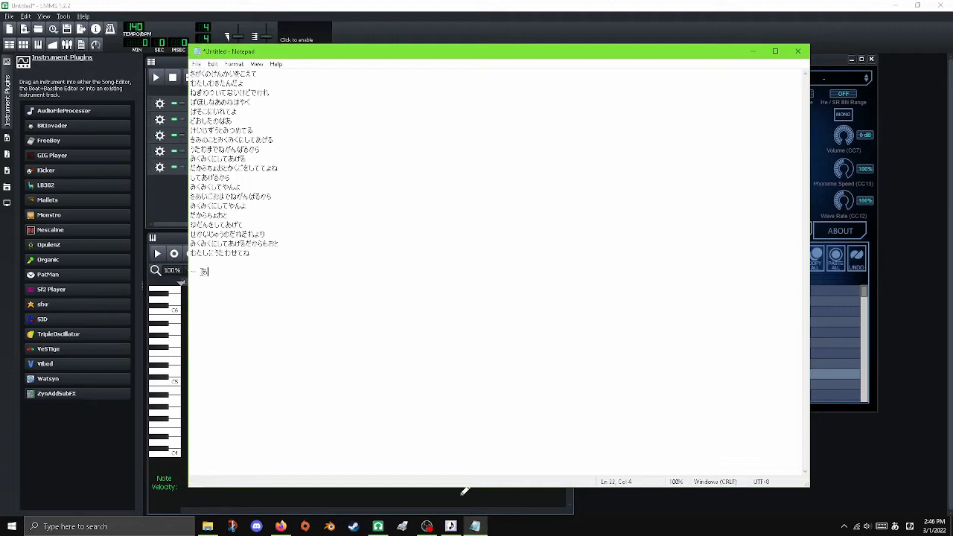
pyautogui.doubleClick(205, 273)
pyautogui.hotkey('ctrl', 'c')
pyautogui.click(465, 491)
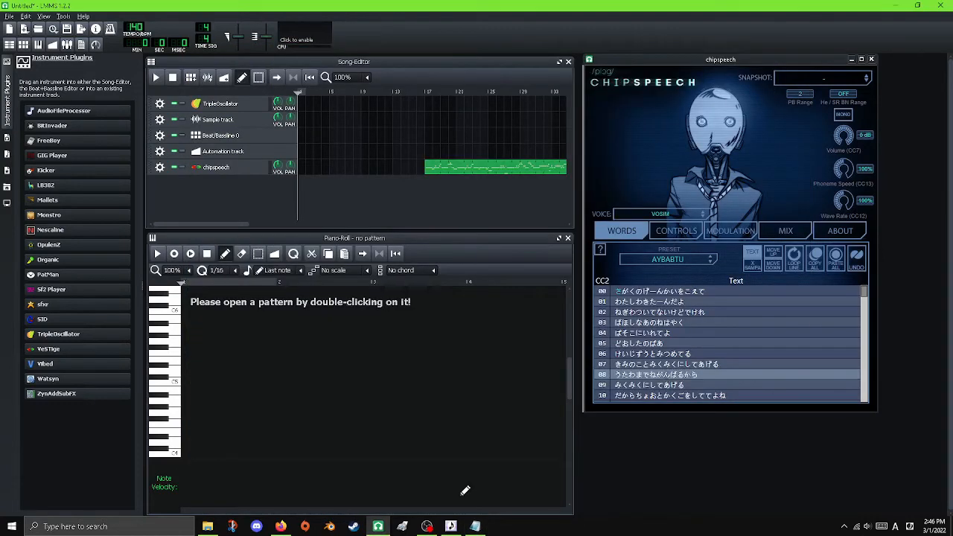
pyautogui.hotkey('ctrl', 'v')
# - Copy the ー from text row 01 and replace the あ before ん in row 08 with it, making うたわまでねがーんばるから
pyautogui.click(665, 301)
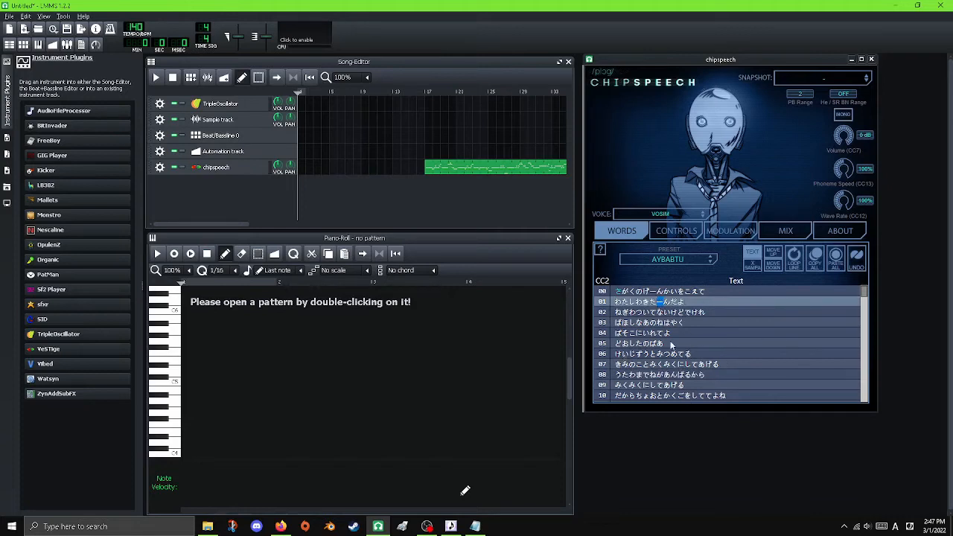
pyautogui.scroll(-2, 672, 345)
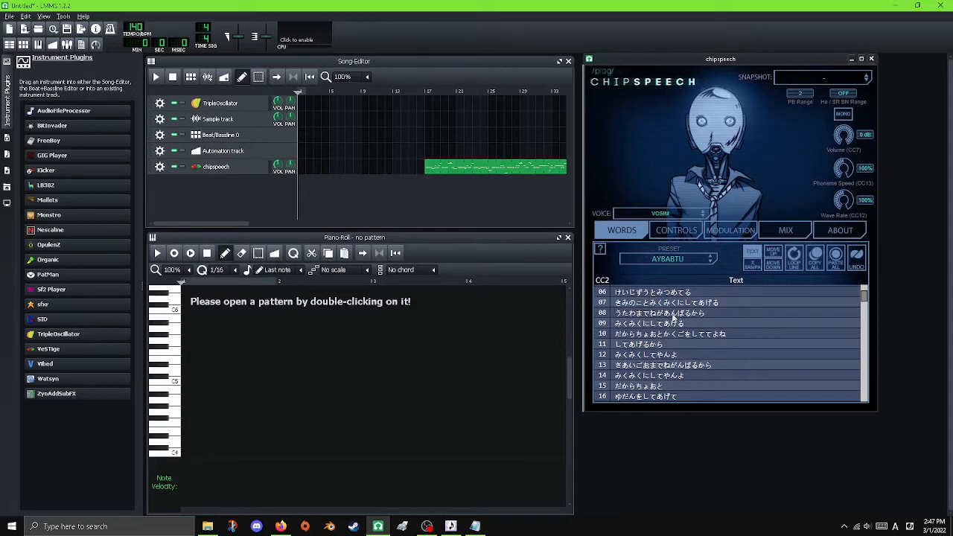
pyautogui.click(674, 314)
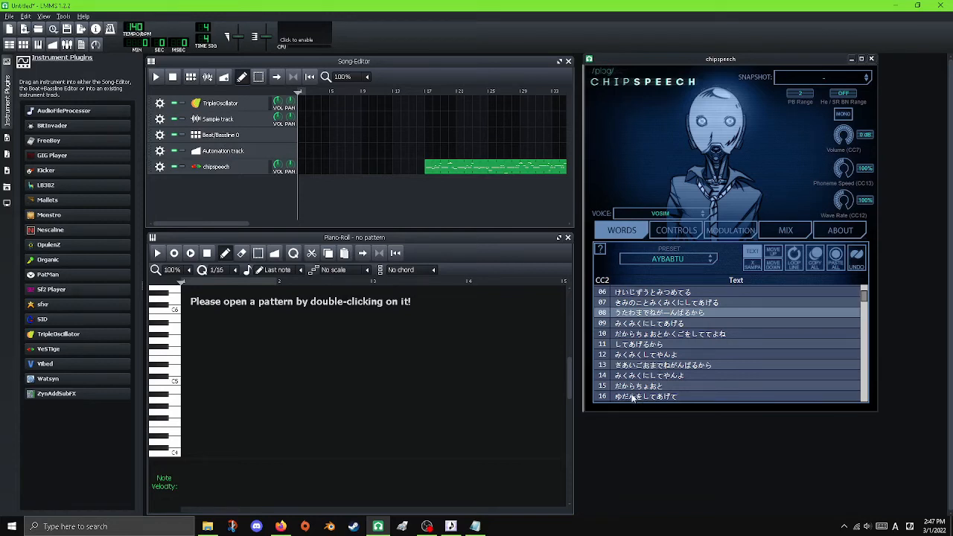
# - Insert ー before the ん in chipspeech text rows 12, 13 and 14
pyautogui.click(669, 356)
pyautogui.write('ー')
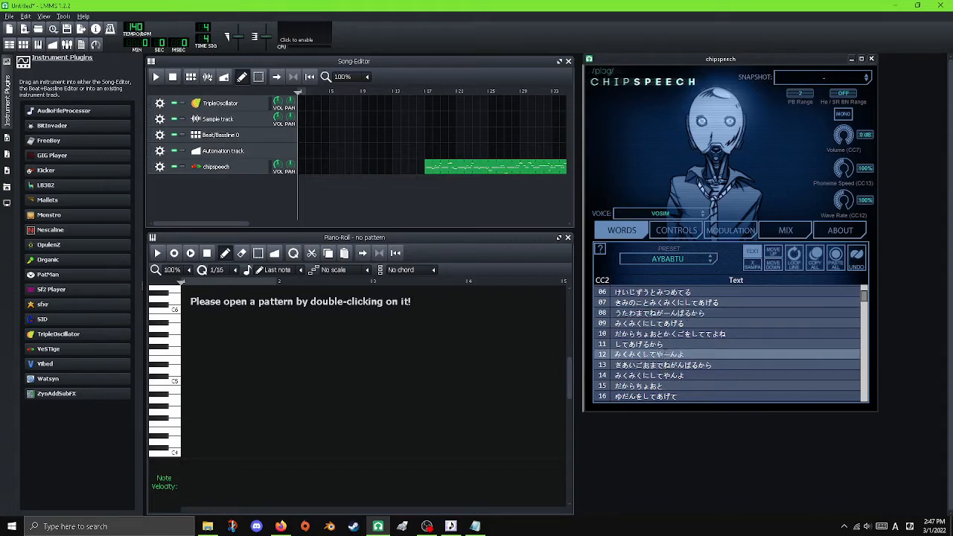
pyautogui.click(669, 376)
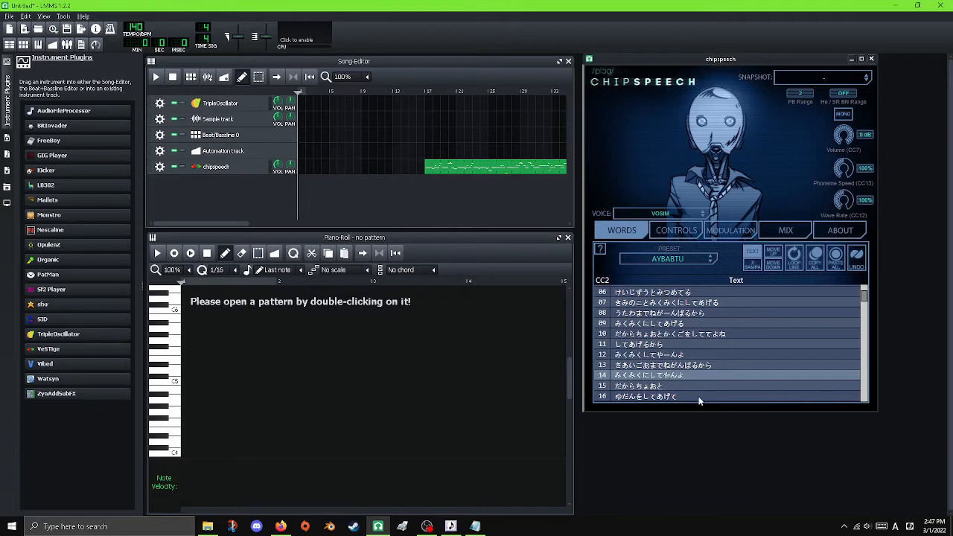
pyautogui.click(673, 366)
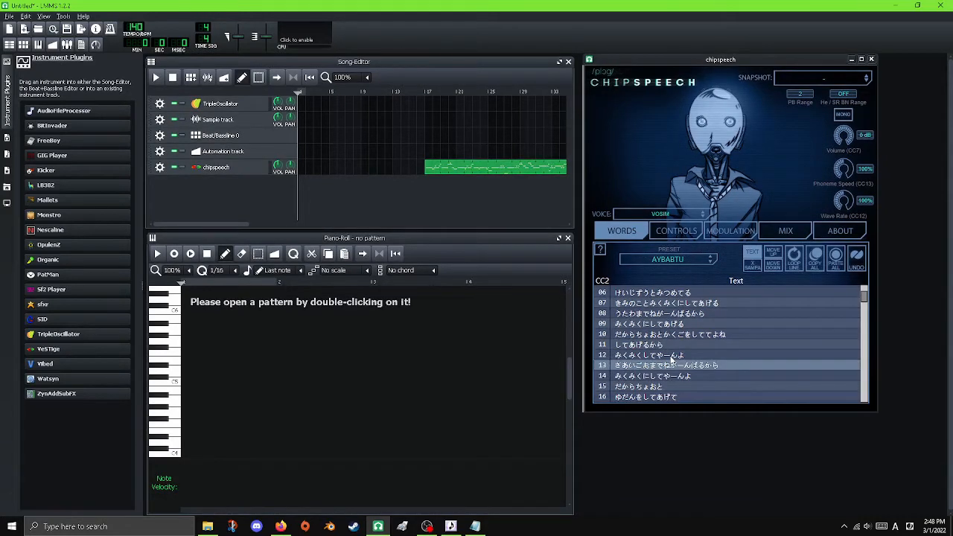
# - Open the first chipspeech pattern in the piano roll, select all its notes and set the quantization to 1/192
pyautogui.scroll(2, 671, 359)
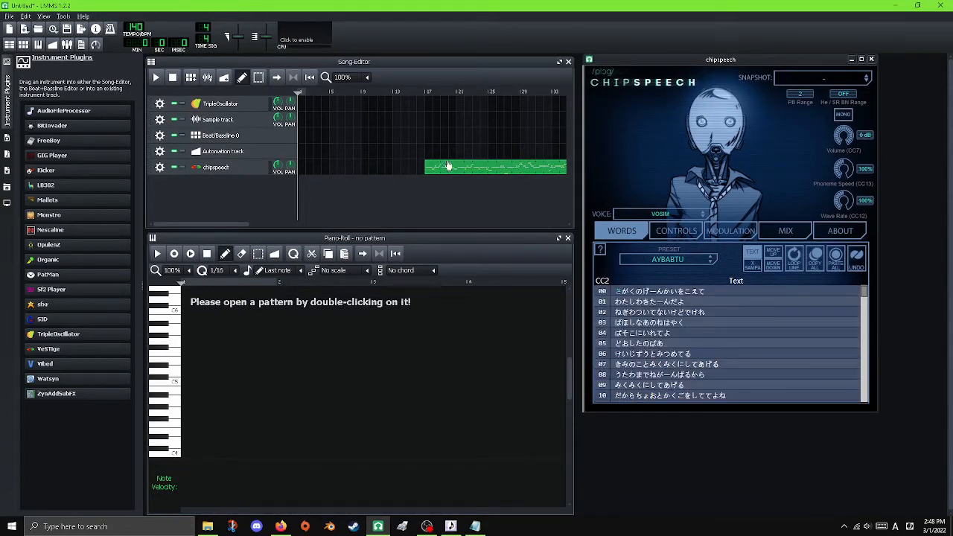
pyautogui.doubleClick(470, 170)
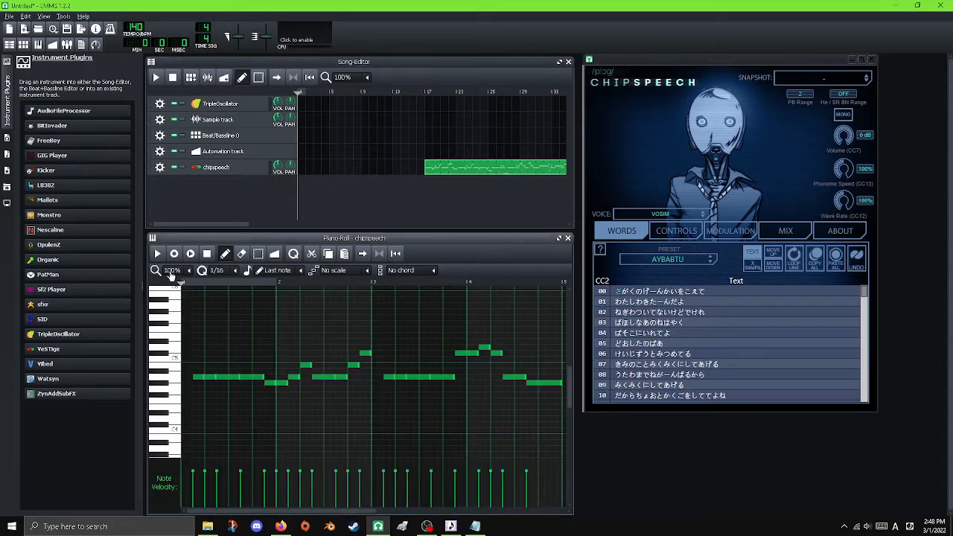
pyautogui.hotkey('ctrl', 'a')
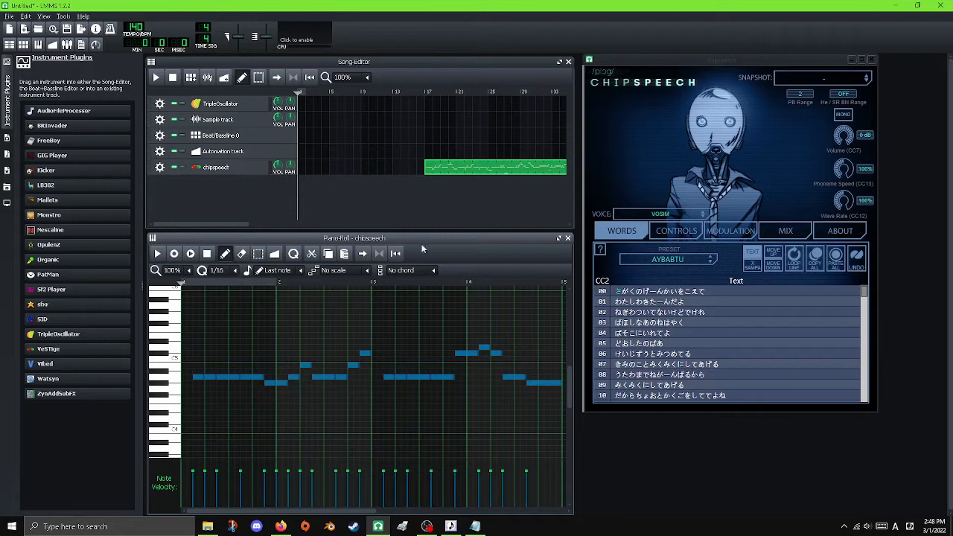
pyautogui.moveTo(222, 225)
pyautogui.mouseDown()
pyautogui.moveTo(283, 224)
pyautogui.moveTo(226, 225)
pyautogui.mouseUp()
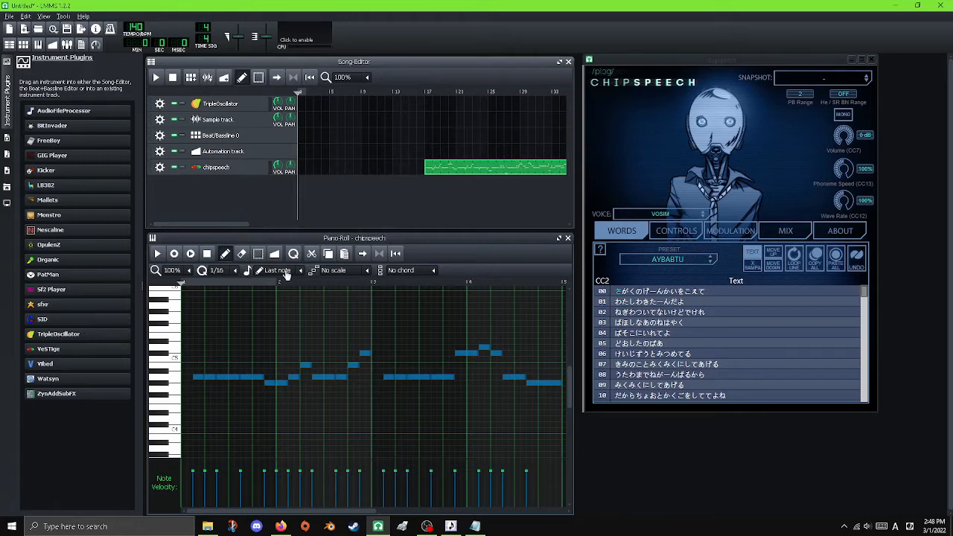
pyautogui.click(235, 272)
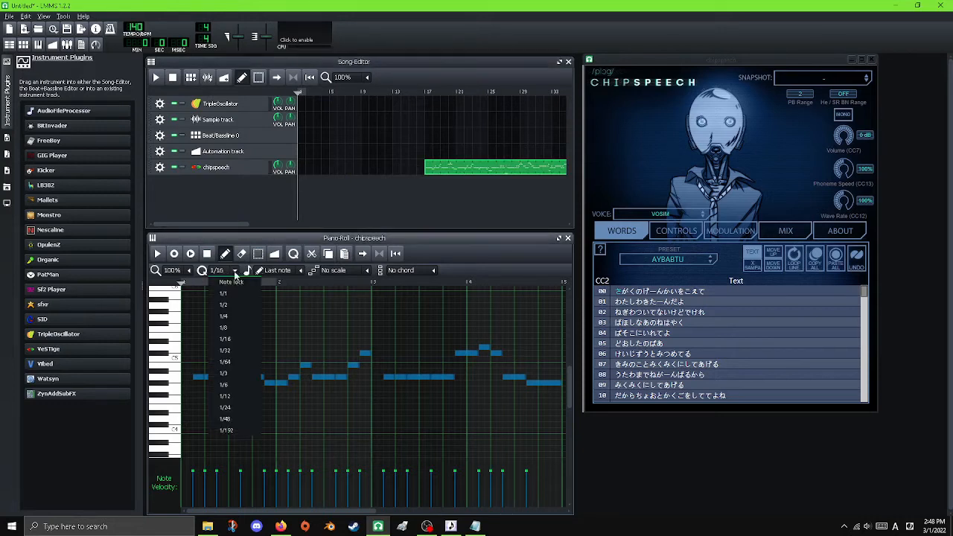
pyautogui.click(232, 430)
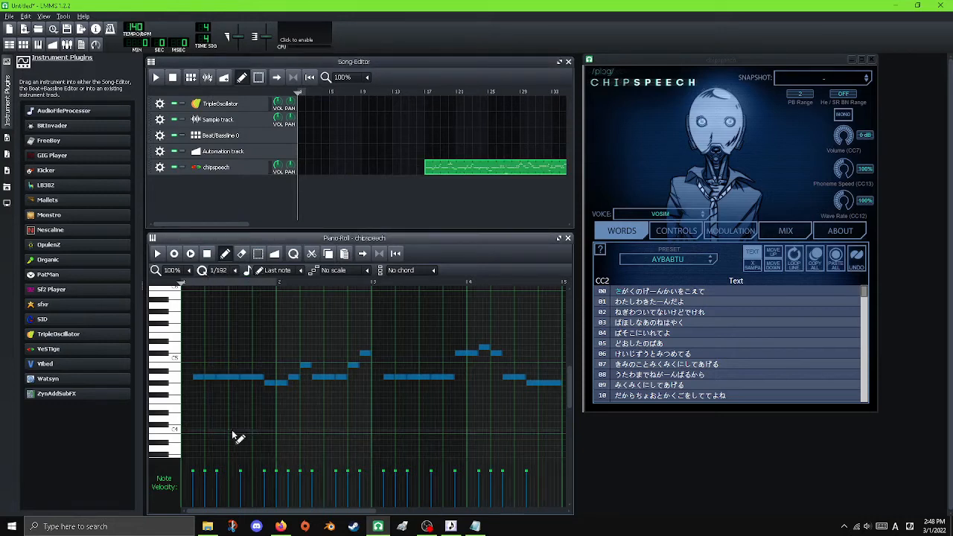
# - Shorten all selected notes of the first pattern slightly at 800% zoom so small gaps separate them
pyautogui.click(190, 270)
pyautogui.click(188, 362)
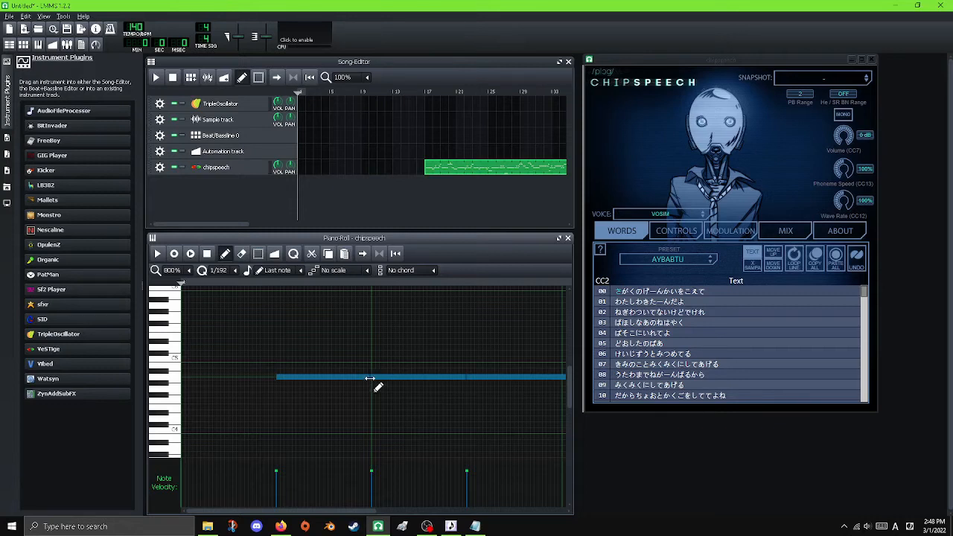
pyautogui.moveTo(369, 379); pyautogui.dragTo(363, 386)
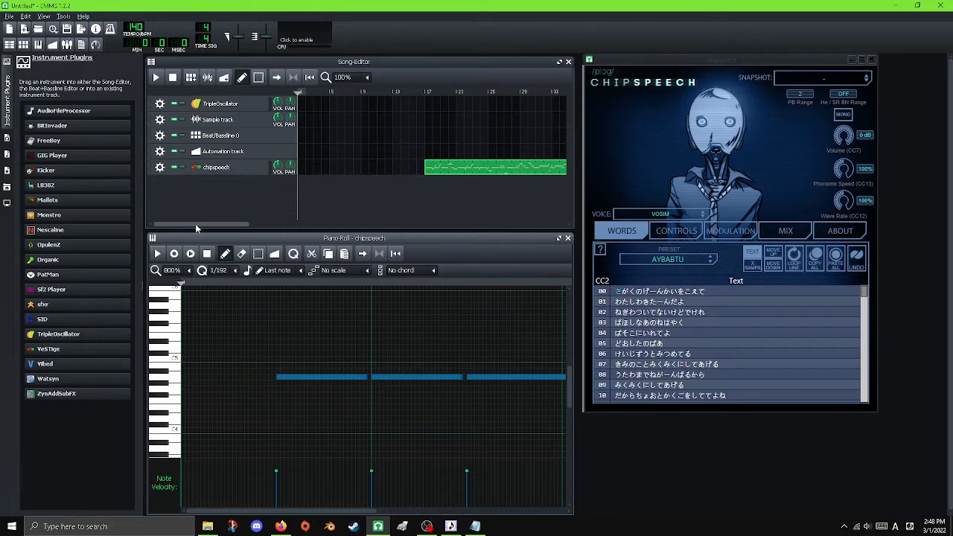
# - Open the second chipspeech pattern, starting near bar 49, and slightly shorten all its notes to leave small gaps
pyautogui.moveTo(196, 224); pyautogui.dragTo(303, 222)
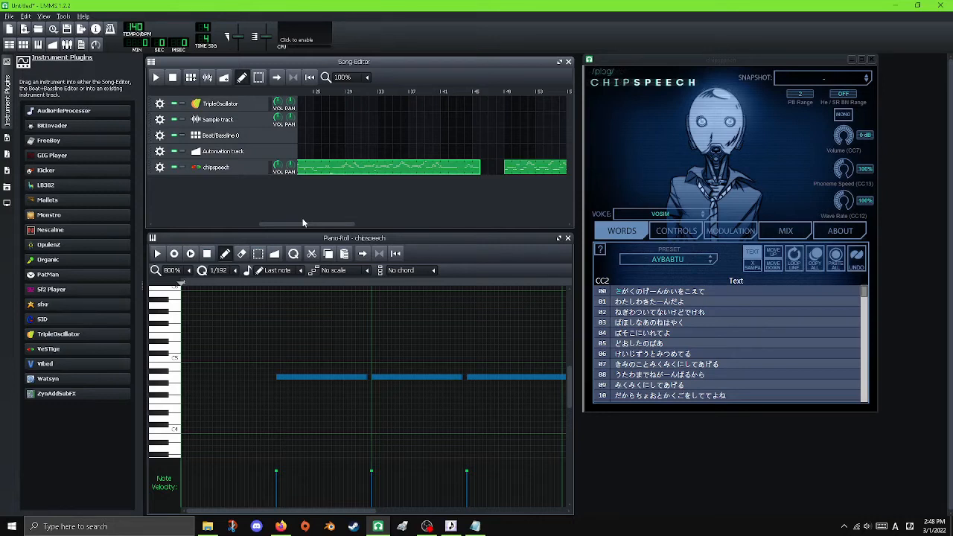
pyautogui.doubleClick(545, 166)
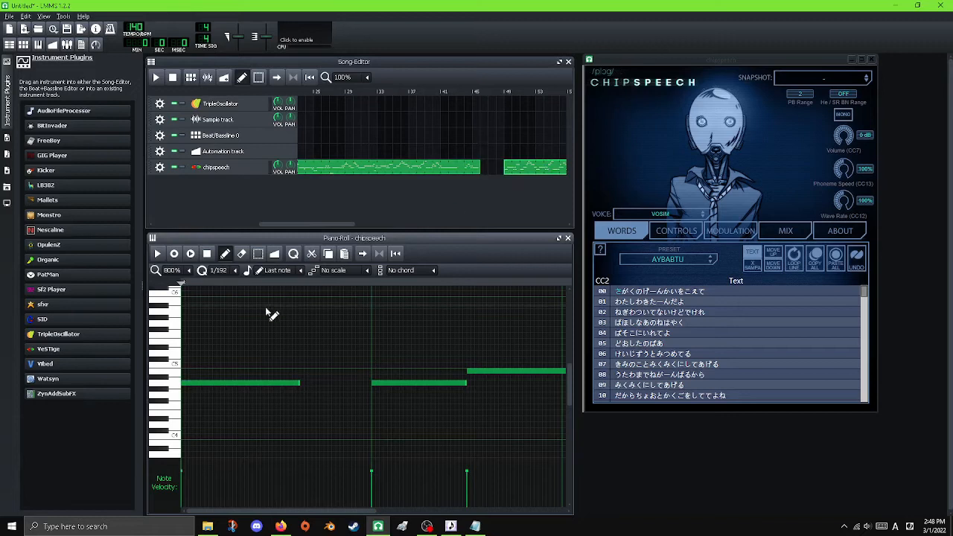
pyautogui.hotkey('ctrl', 'a')
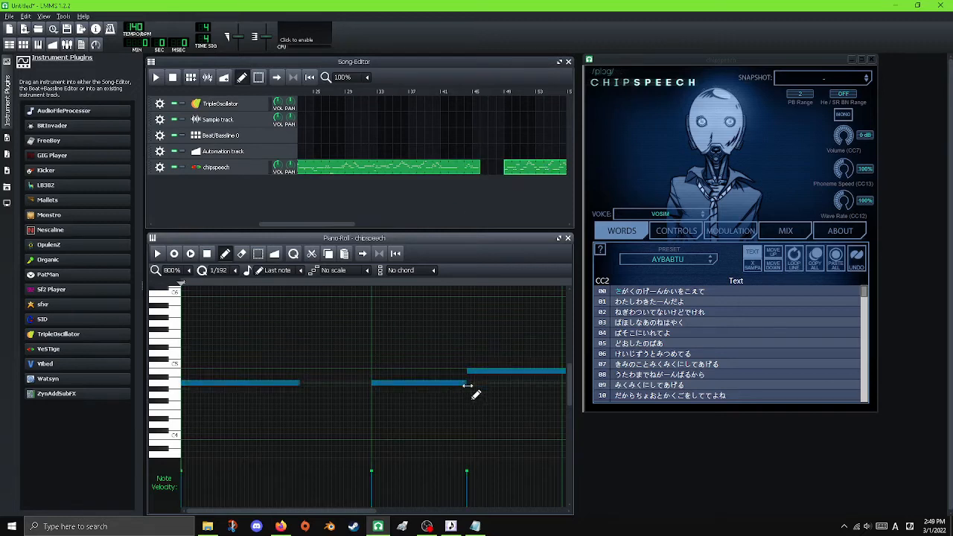
pyautogui.moveTo(467, 385); pyautogui.dragTo(462, 385)
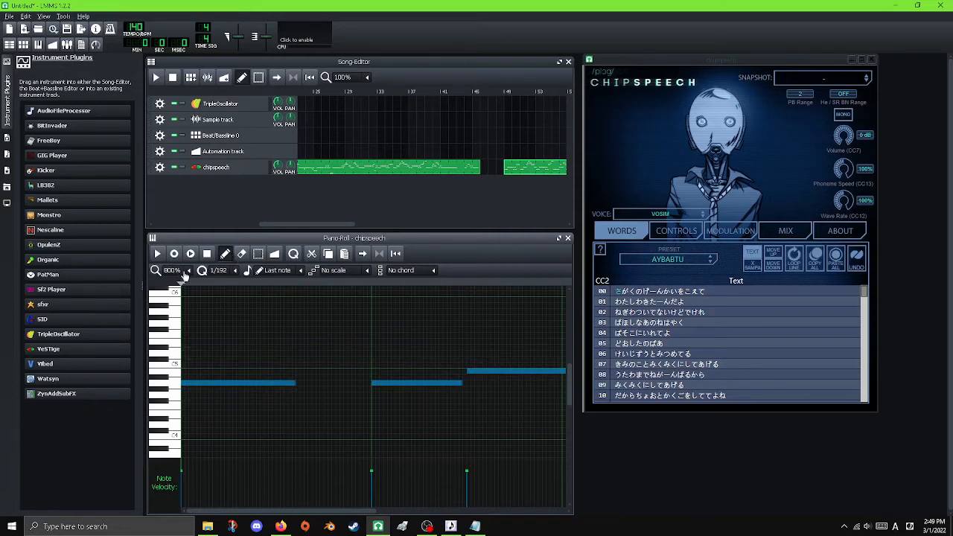
# - Return the piano roll to 100% zoom, reopen the first chipspeech pattern and deselect all its notes
pyautogui.click(183, 272)
pyautogui.click(178, 317)
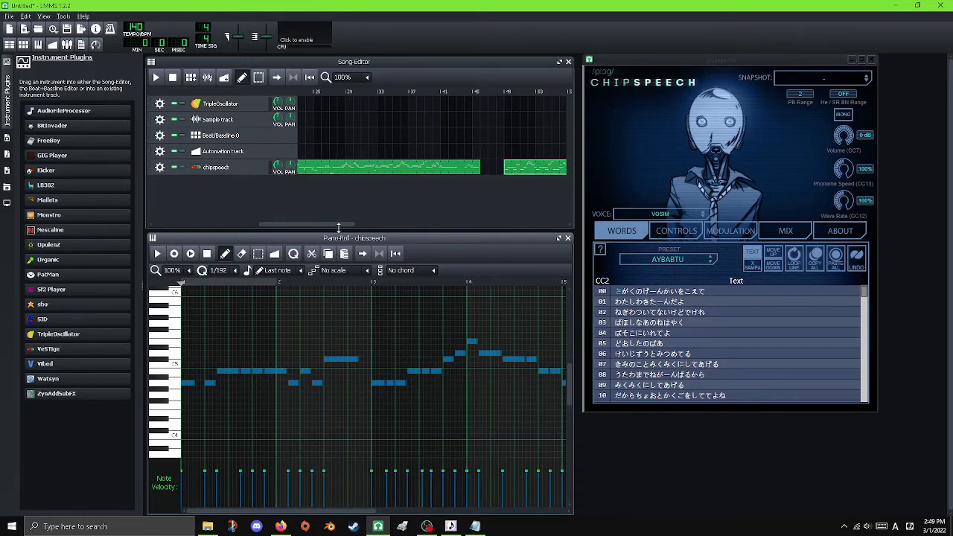
pyautogui.doubleClick(395, 170)
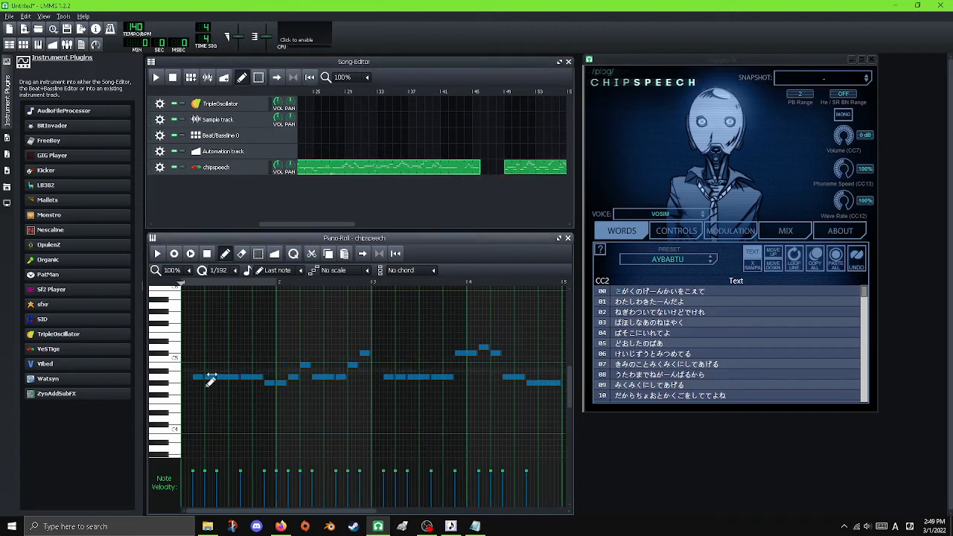
pyautogui.click(257, 253)
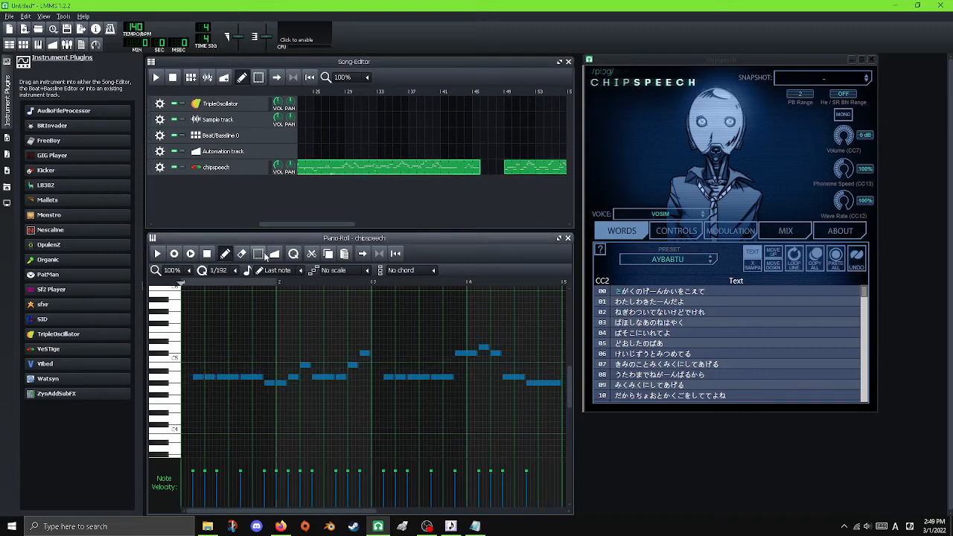
pyautogui.click(241, 325)
pyautogui.hotkey('shift', 'd')
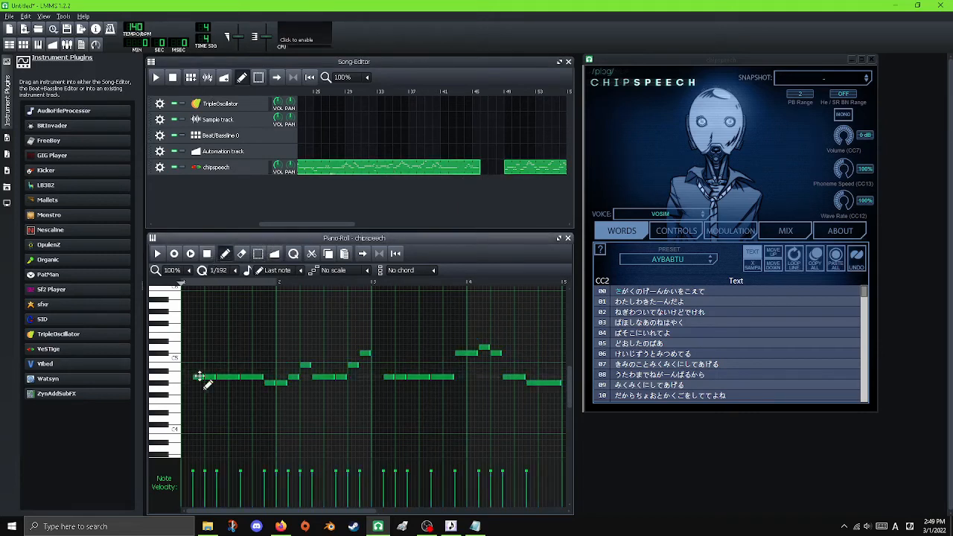
# - Set the piano roll's quantization to 1/64 with the first melody notes shown at 800% zoom
pyautogui.click(201, 377)
pyautogui.click(188, 271)
pyautogui.click(196, 350)
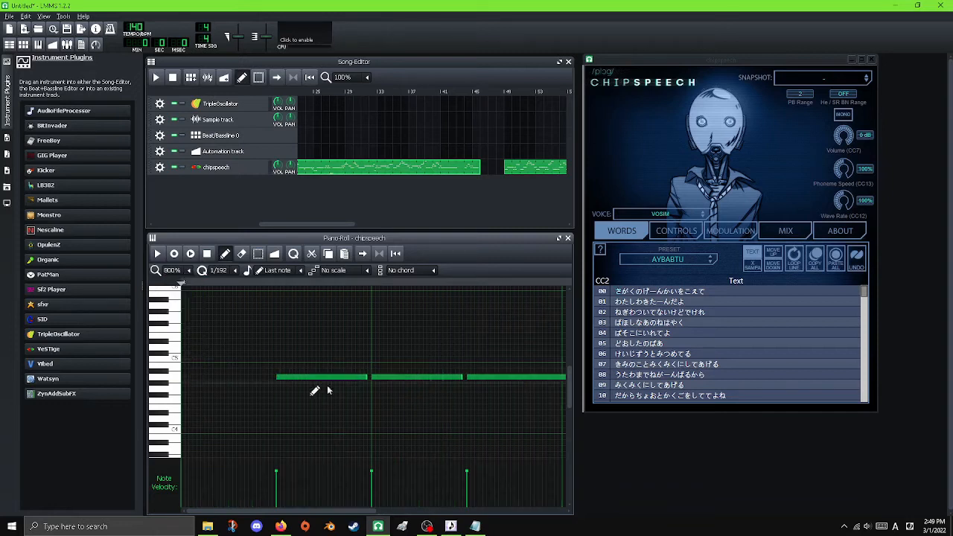
pyautogui.scroll(-2, 282, 395)
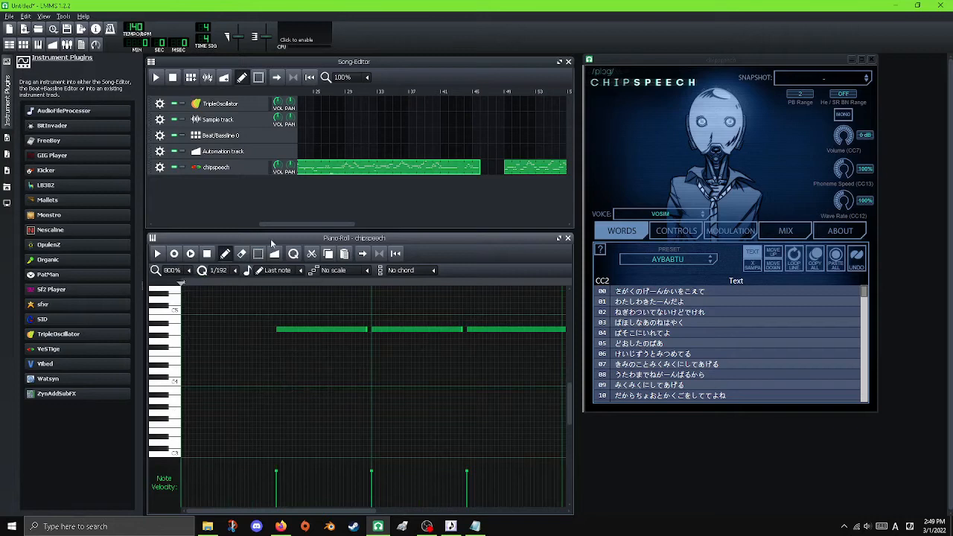
pyautogui.click(234, 272)
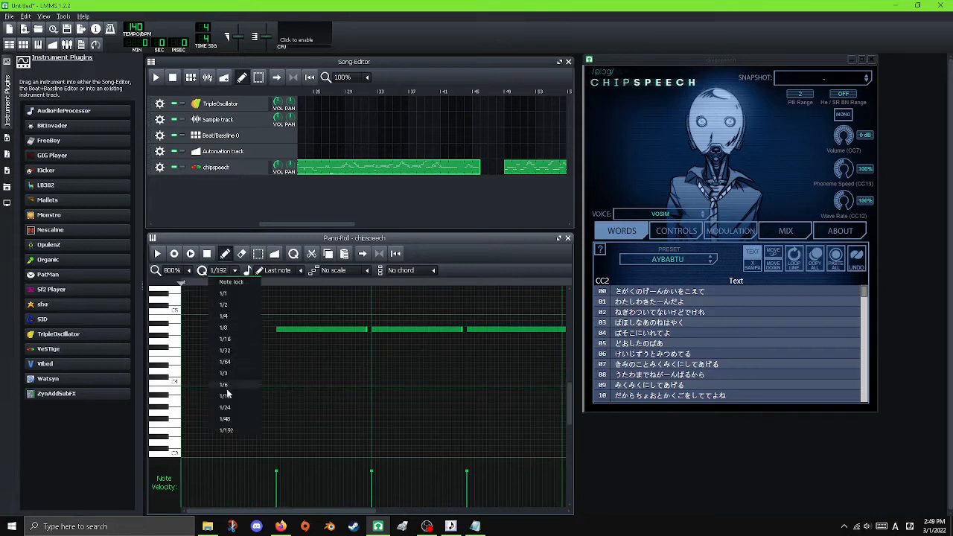
pyautogui.click(232, 339)
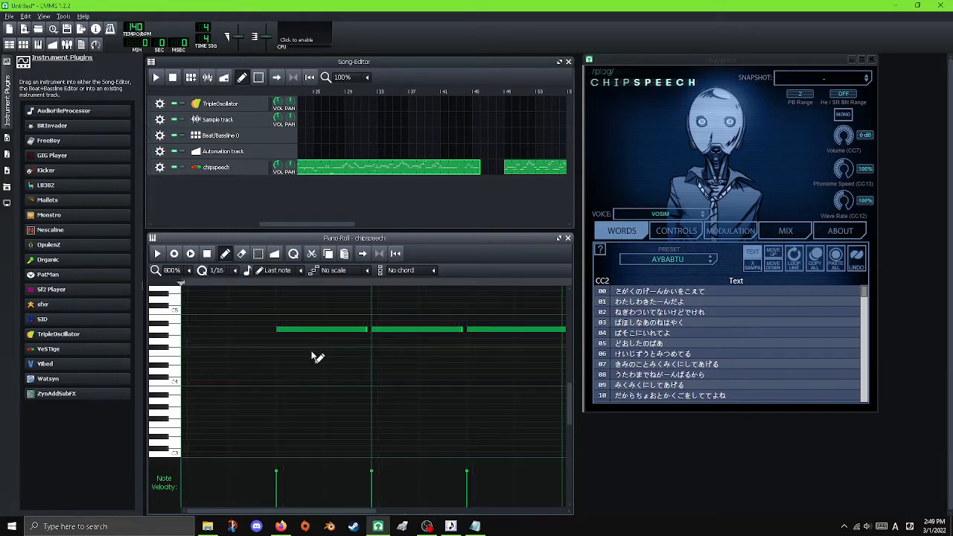
pyautogui.click(226, 271)
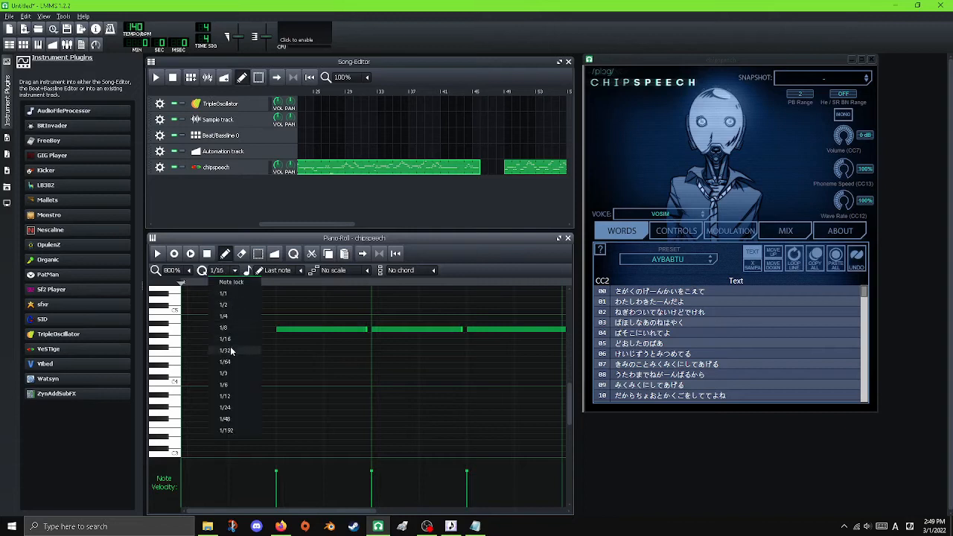
pyautogui.click(250, 350)
pyautogui.click(226, 271)
pyautogui.click(231, 362)
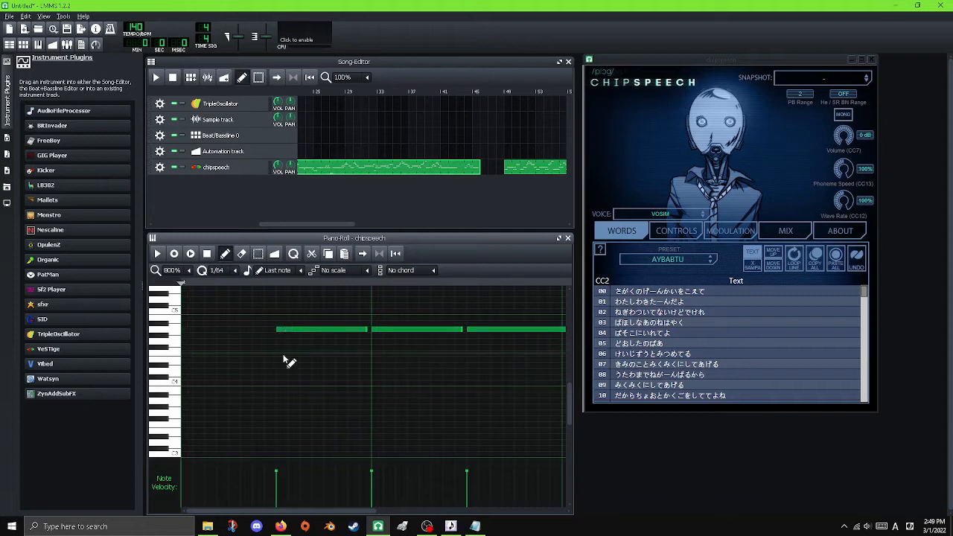
# - Add a C0 note directly beneath the first melody note, and return the piano roll to 100% zoom
pyautogui.scroll(-5, 289, 361)
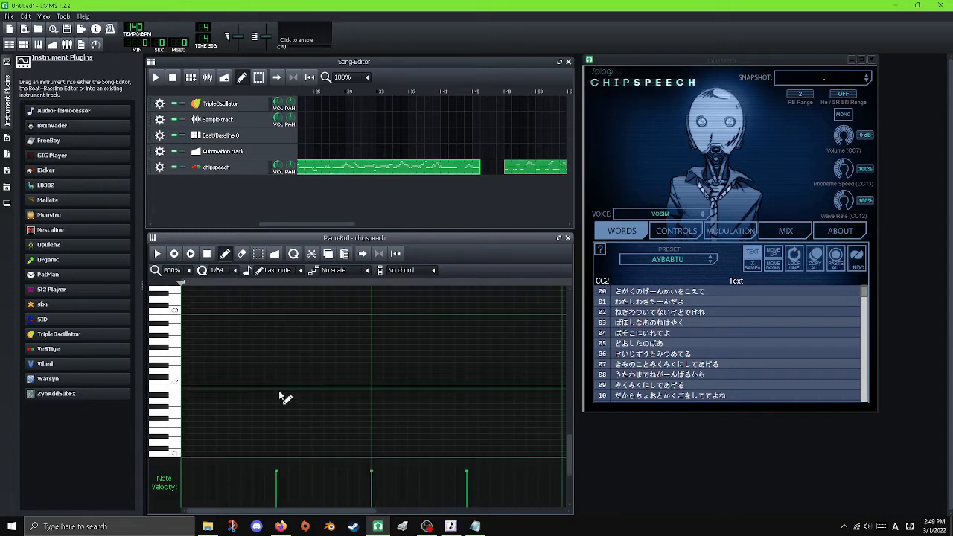
pyautogui.scroll(-4, 283, 397)
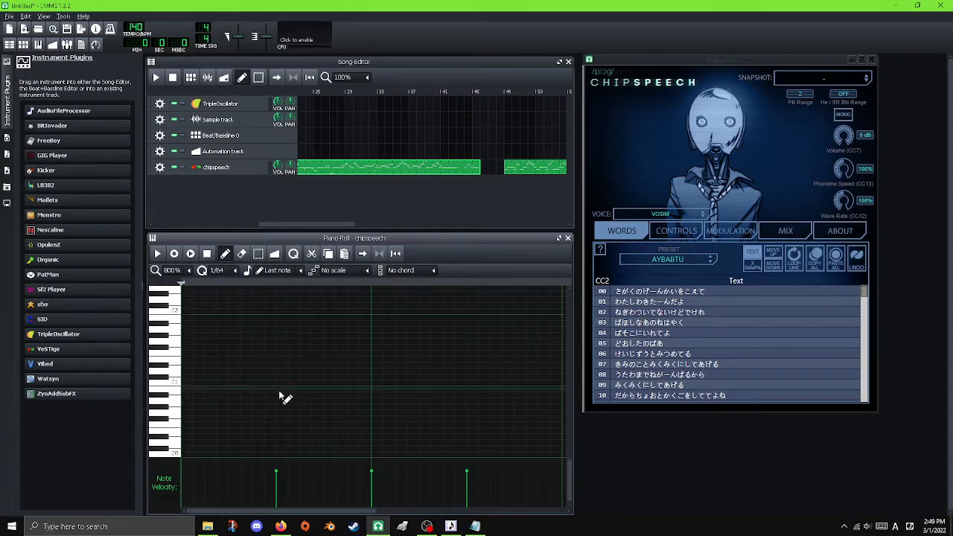
pyautogui.click(286, 455)
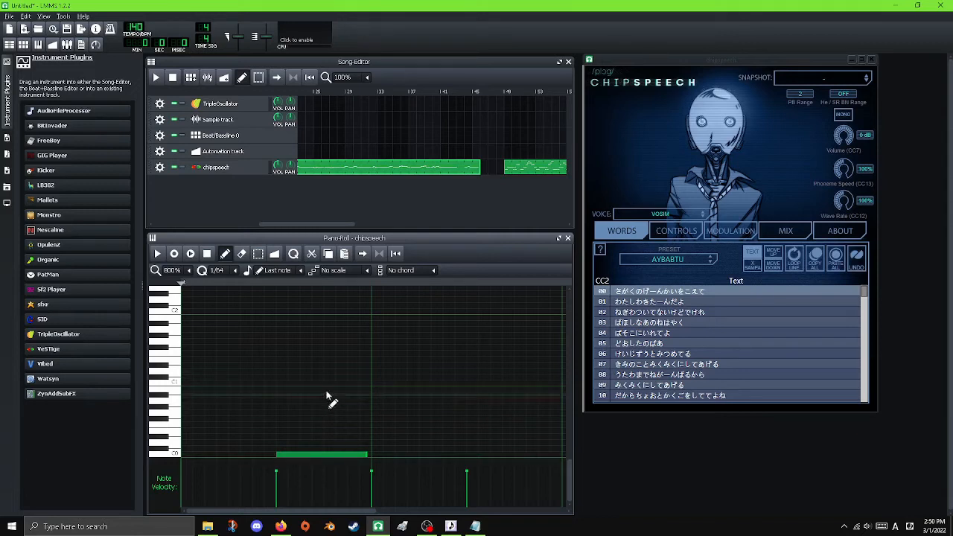
pyautogui.scroll(8, 328, 395)
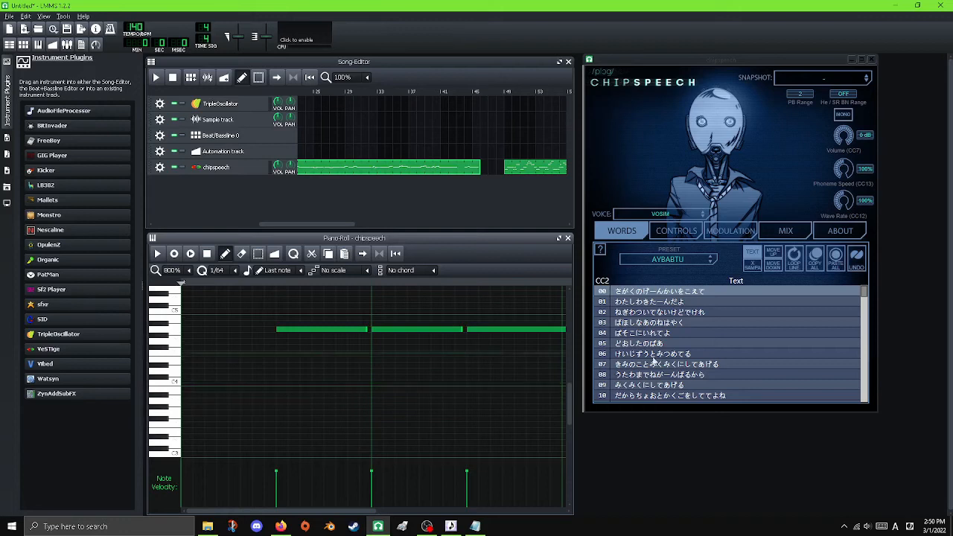
pyautogui.click(188, 270)
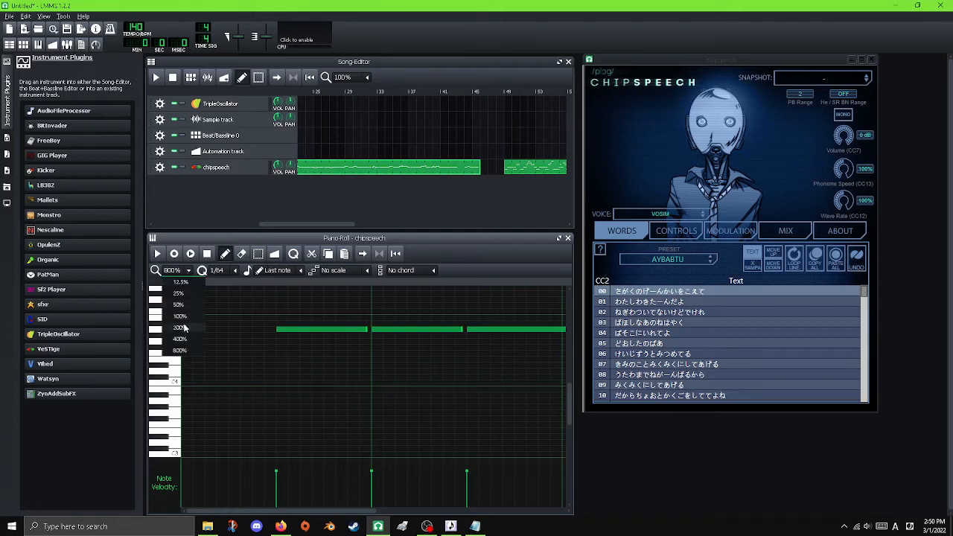
pyautogui.click(185, 316)
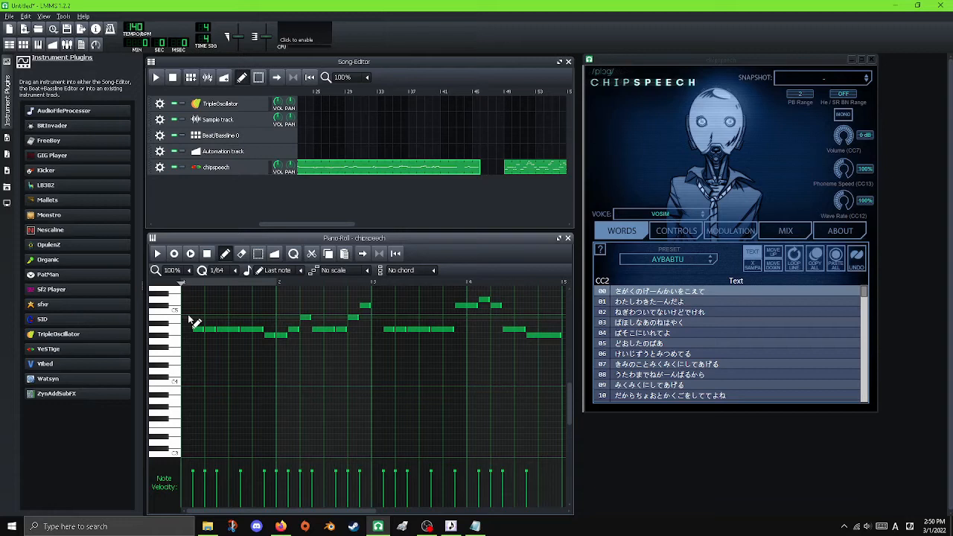
# - Select lyric line 00 in chipspeech and play the song from just before the first pattern near bar 17
pyautogui.click(642, 294)
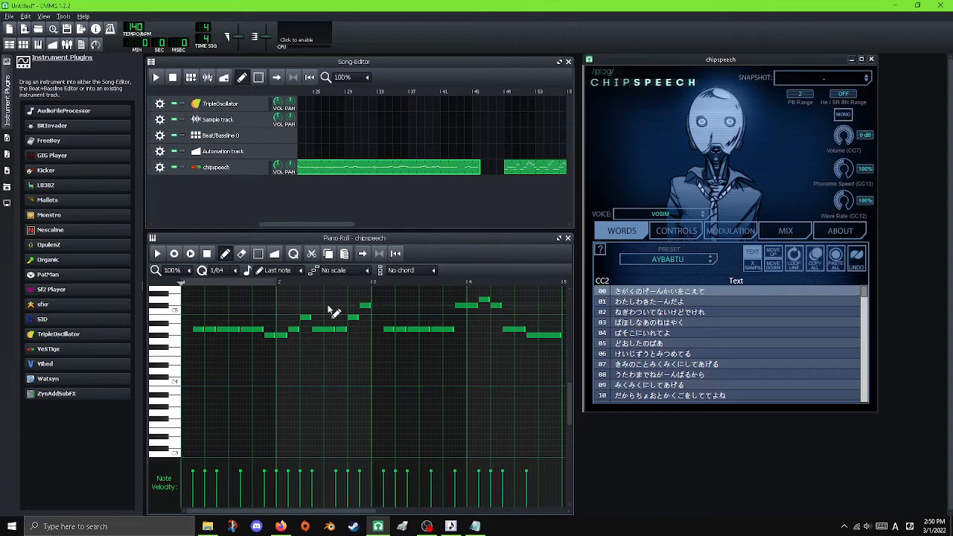
pyautogui.moveTo(298, 225); pyautogui.dragTo(239, 224)
pyautogui.moveTo(346, 91)
pyautogui.mouseDown()
pyautogui.moveTo(328, 89)
pyautogui.moveTo(341, 98)
pyautogui.mouseUp()
pyautogui.click(598, 295)
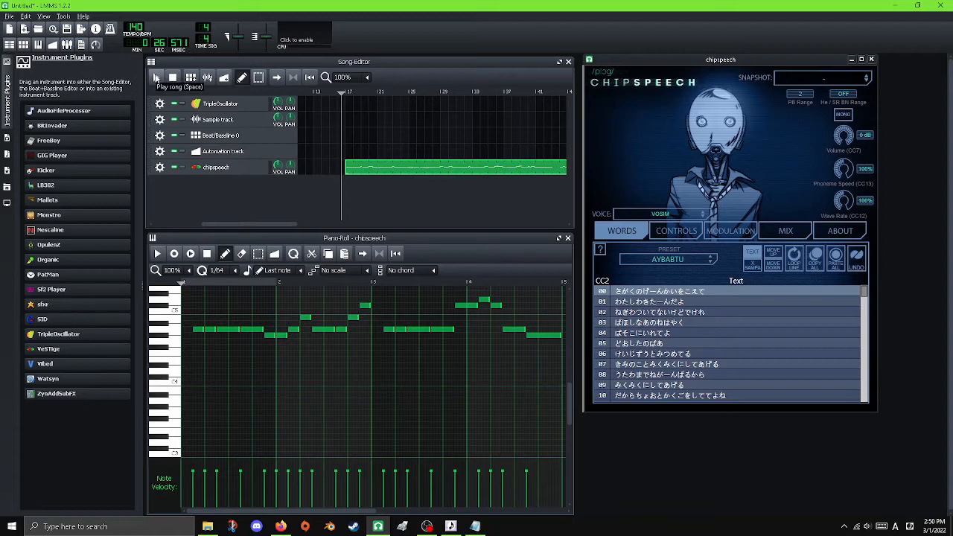
pyautogui.click(156, 77)
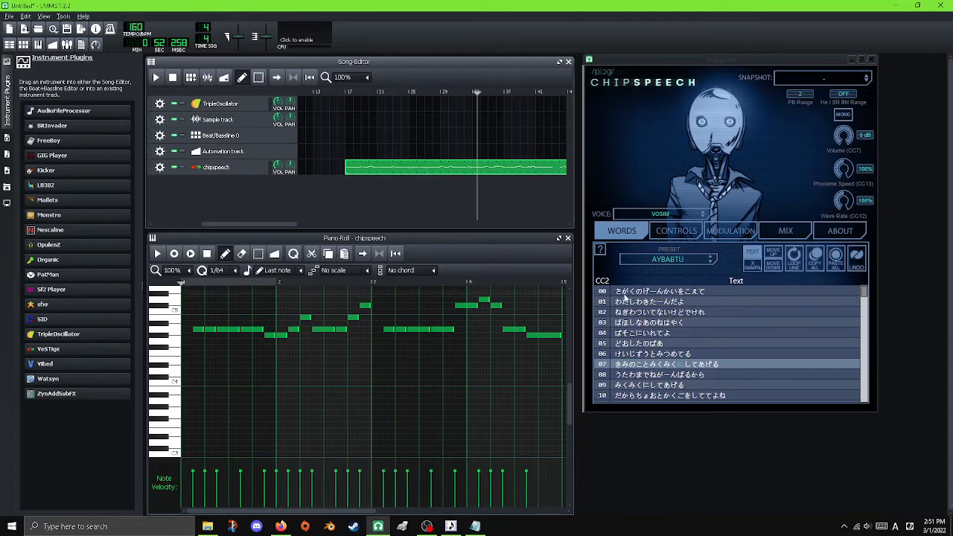
# - Reset chipspeech to lyric line 00 and play the first pattern from its start in the piano roll
pyautogui.click(617, 293)
pyautogui.click(207, 254)
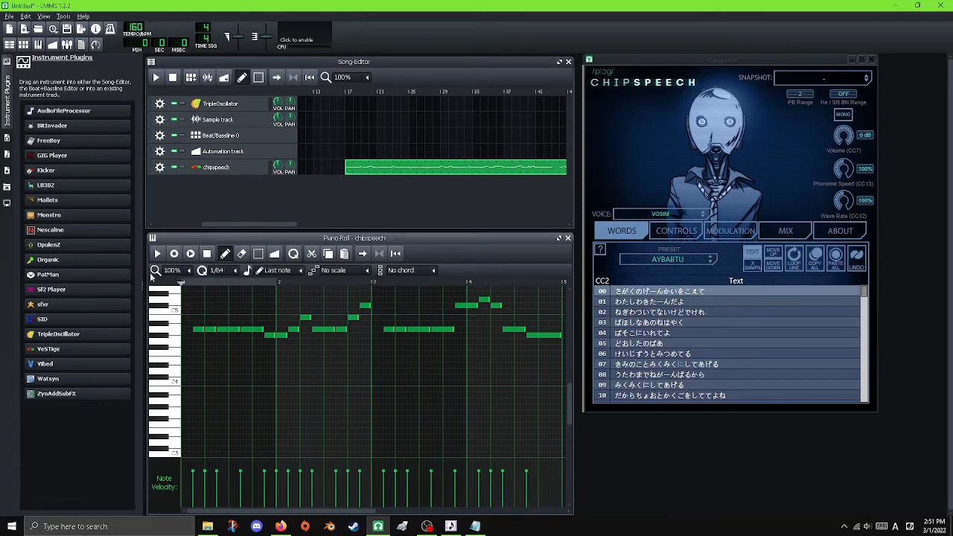
pyautogui.click(157, 254)
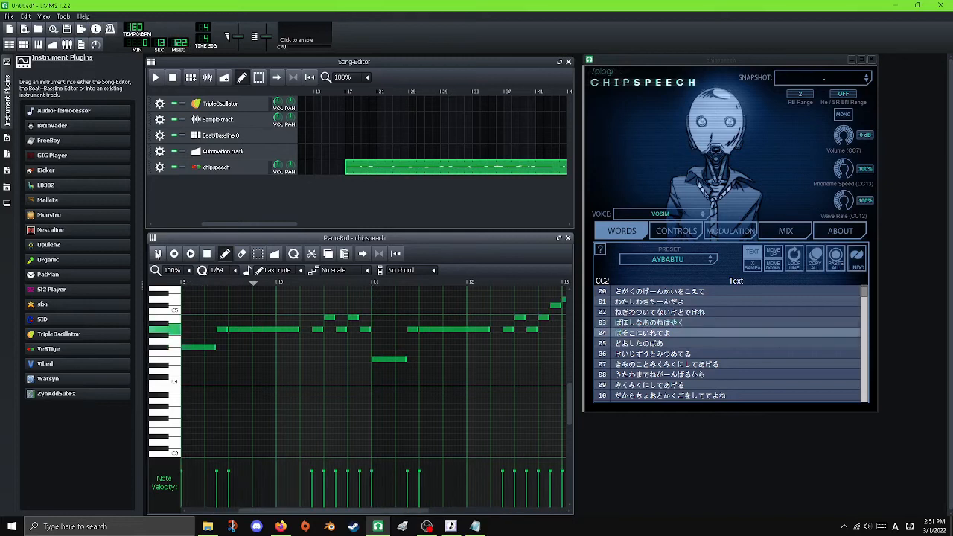
# - Insert an extra あ into lyric line 03 so it reads ぱほしなああのねはやく
pyautogui.click(607, 314)
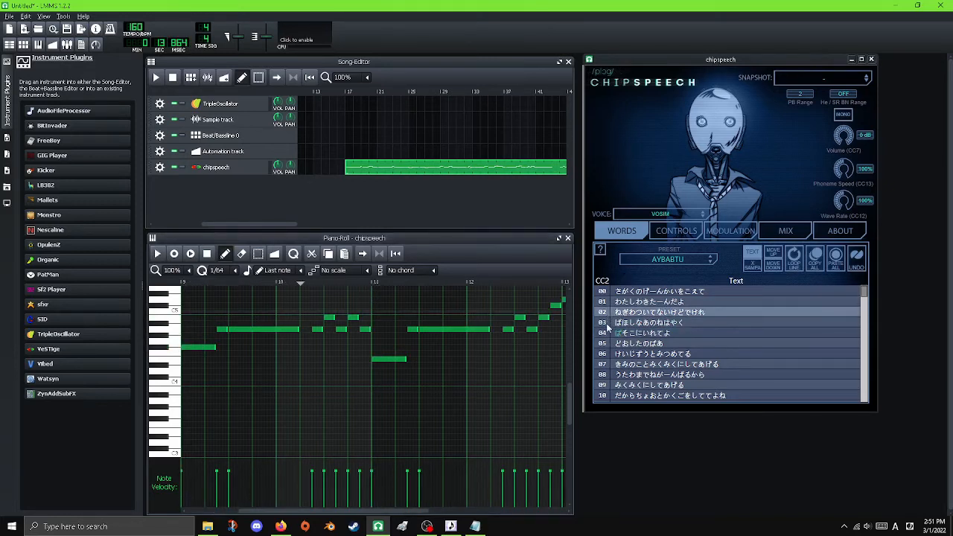
pyautogui.click(604, 324)
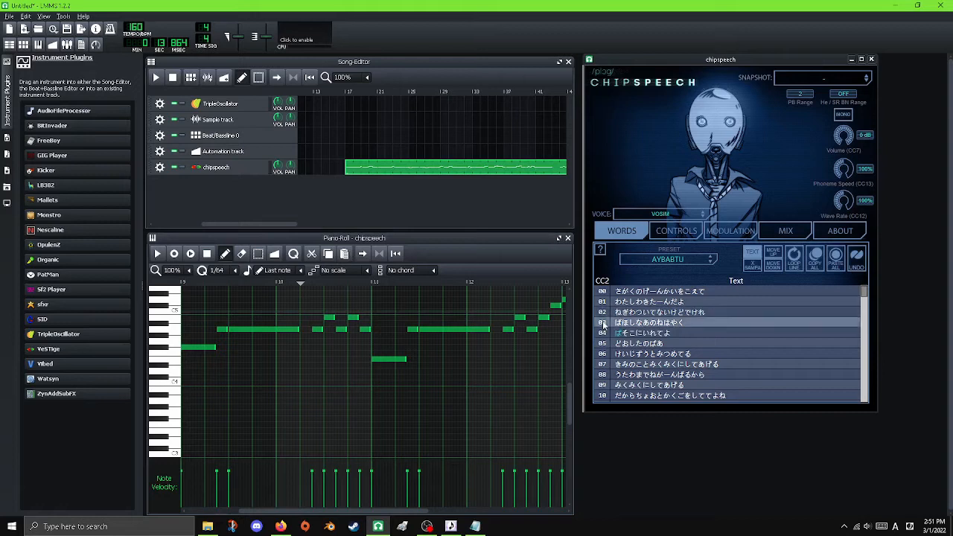
pyautogui.doubleClick(691, 324)
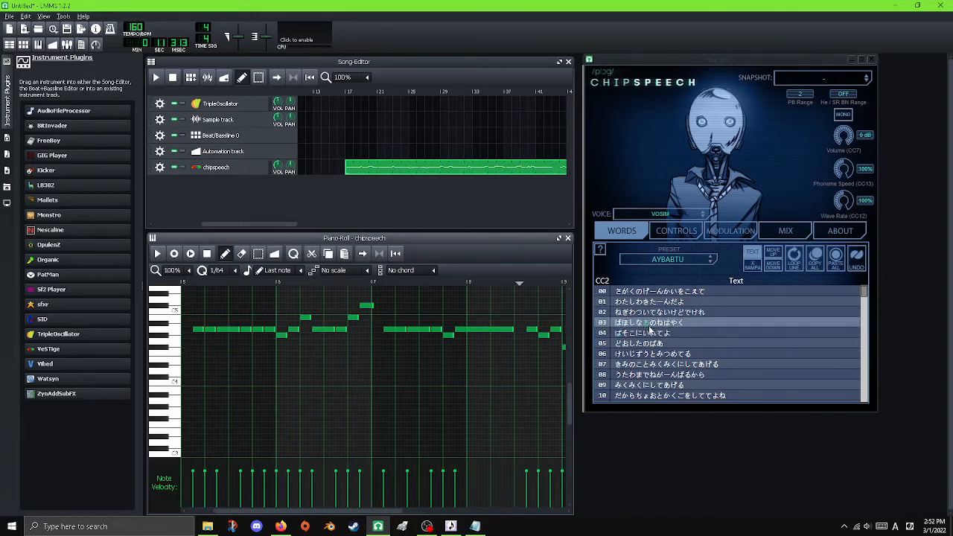
pyautogui.click(650, 326)
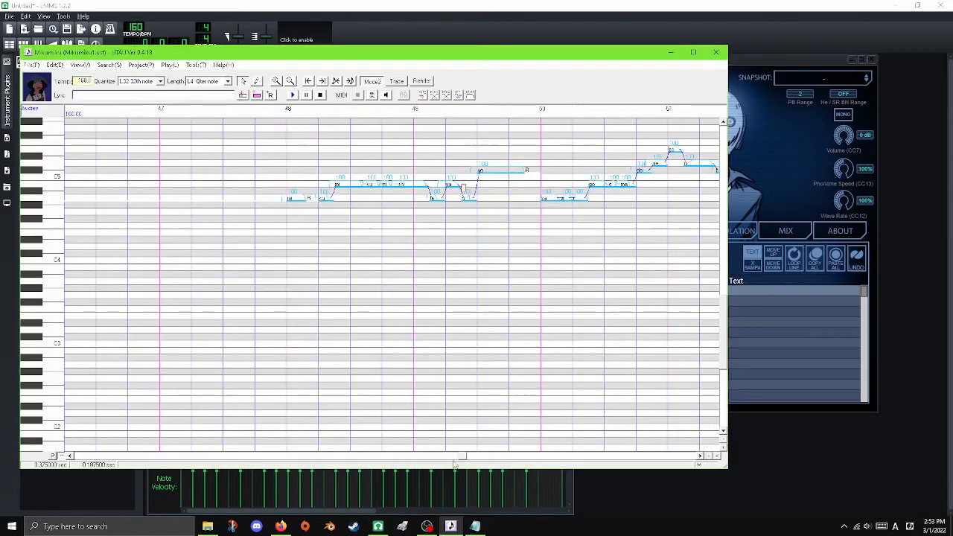
# - Examine the notes and lyrics of the Mikumiku project in UTAU from bar 16 to bar 24
pyautogui.moveTo(459, 456); pyautogui.dragTo(221, 452)
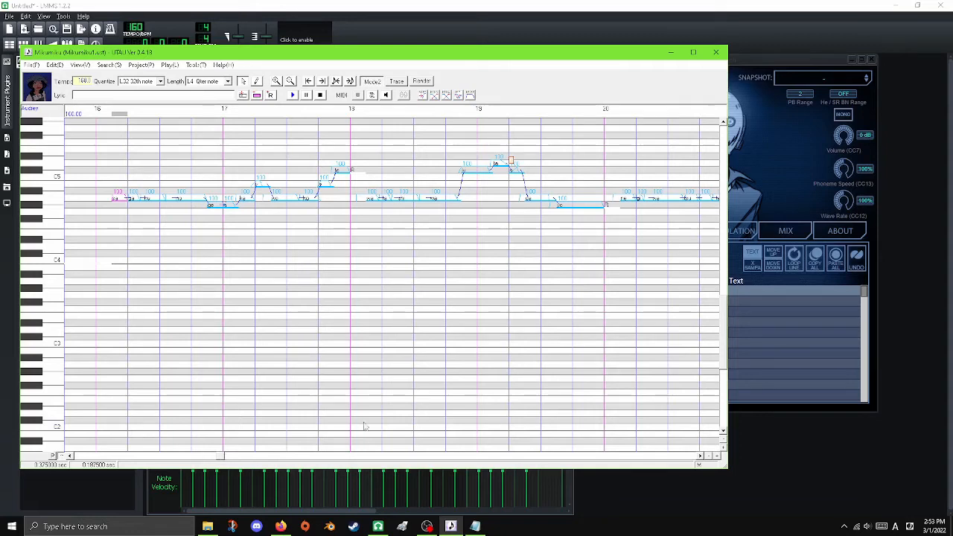
pyautogui.click(753, 59)
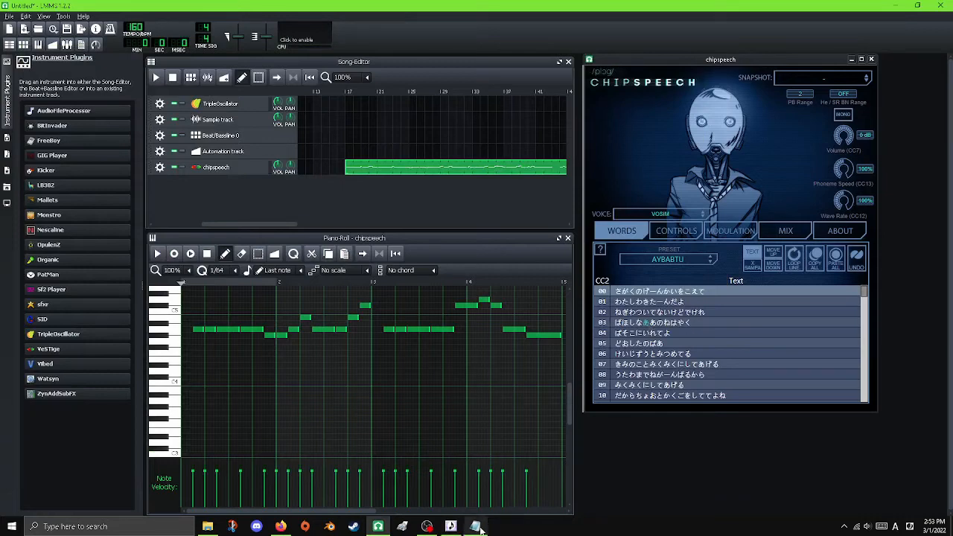
pyautogui.click(451, 527)
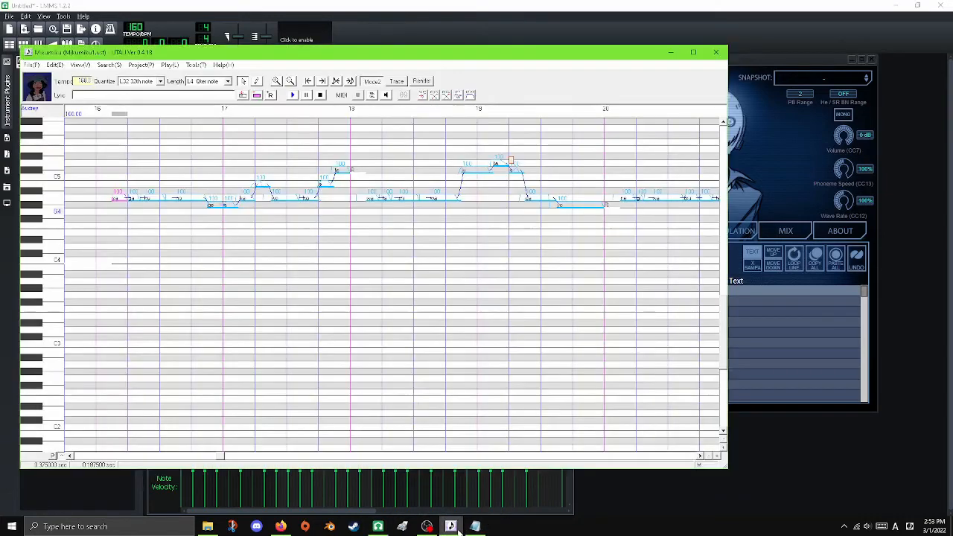
pyautogui.click(700, 458)
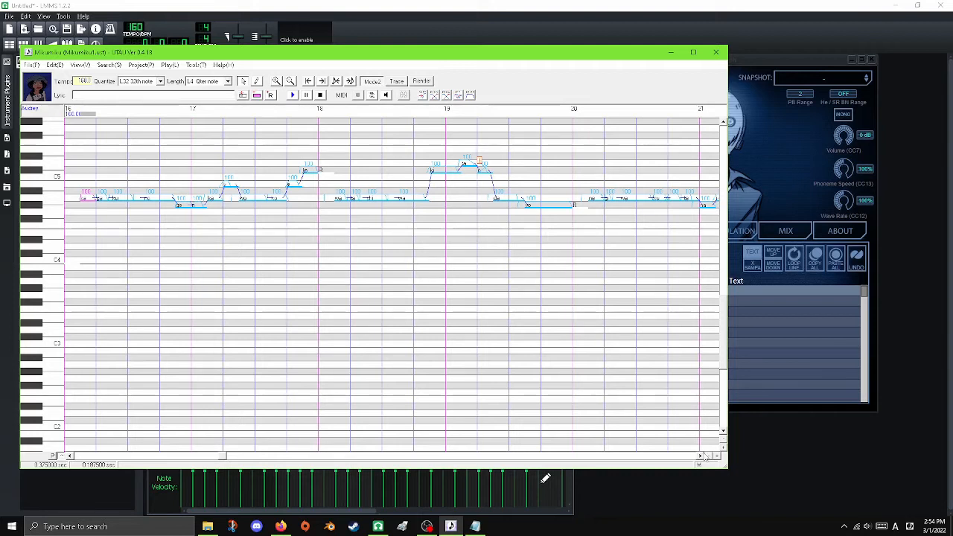
pyautogui.click(701, 455)
pyautogui.click(700, 457)
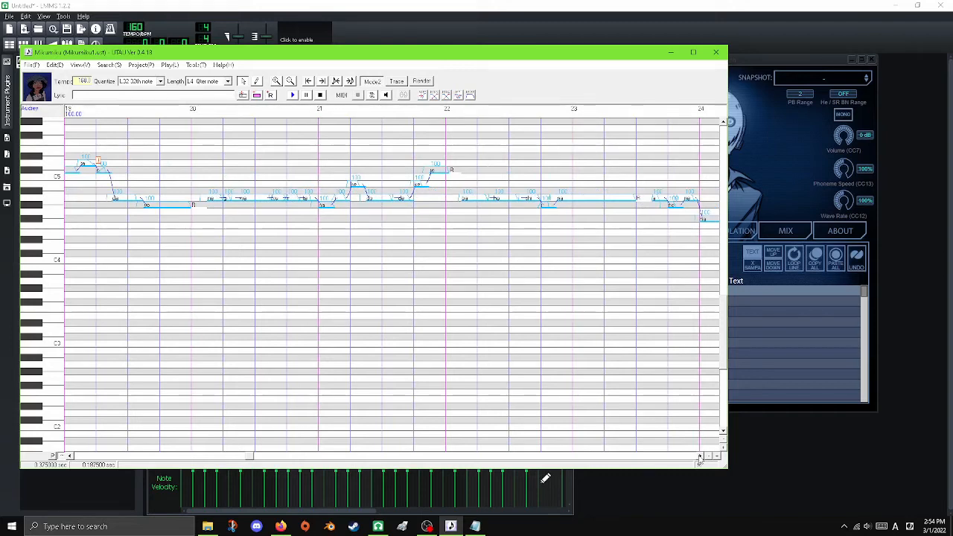
# - Compare chipspeech's lyric lines, especially line 03, with the Notepad lyrics and the UTAU notes
pyautogui.click(823, 313)
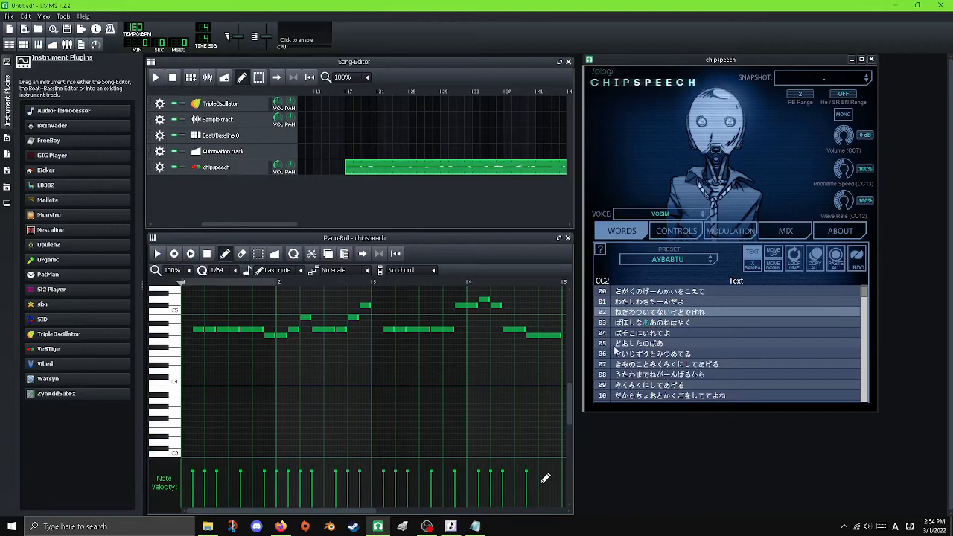
pyautogui.click(476, 526)
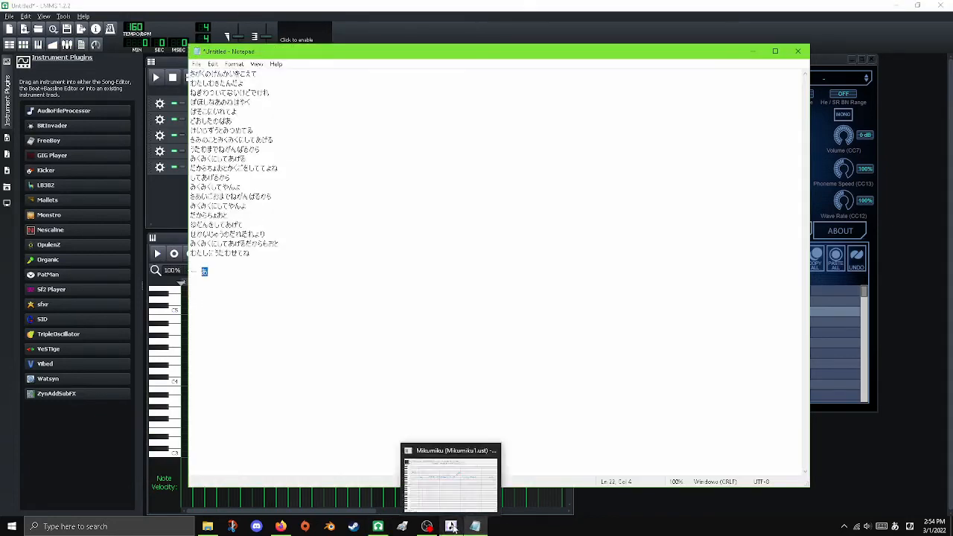
pyautogui.click(451, 526)
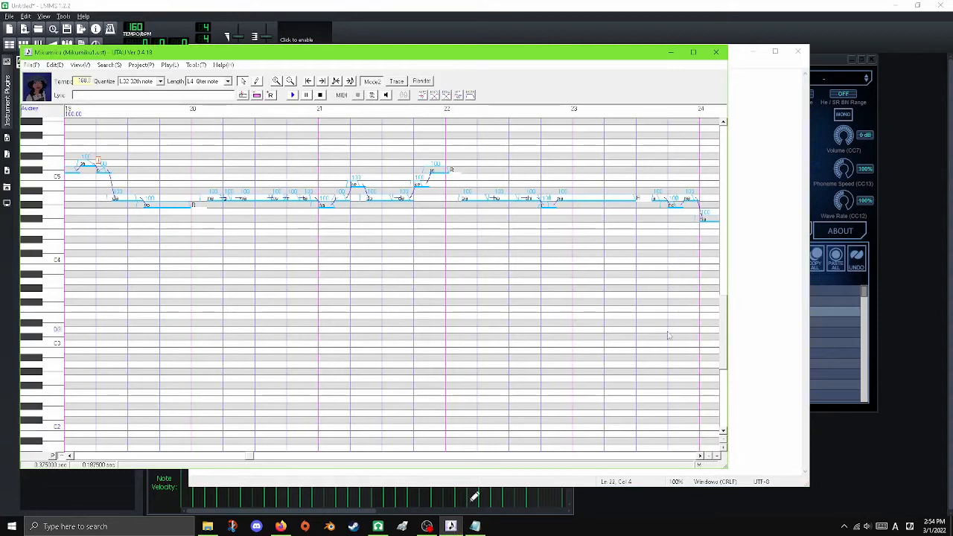
pyautogui.click(862, 441)
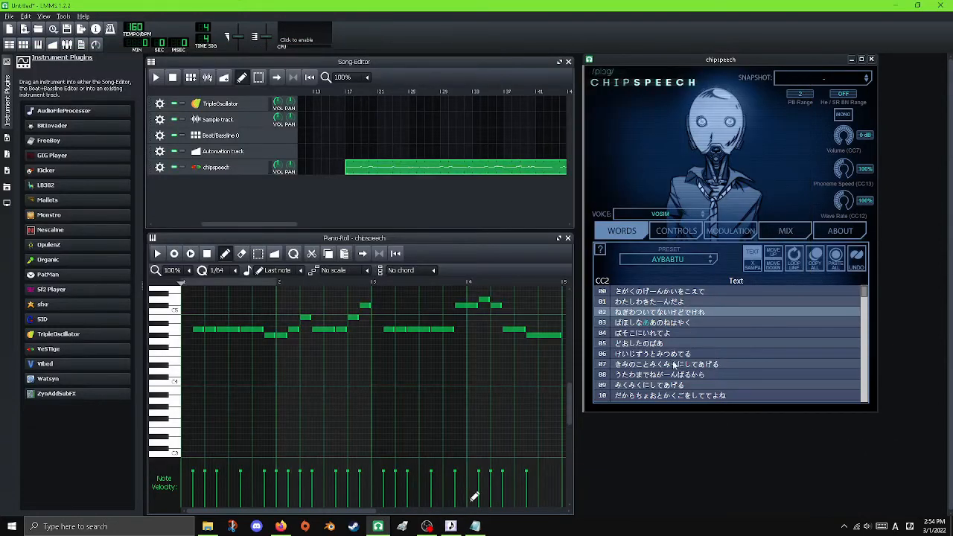
pyautogui.click(635, 326)
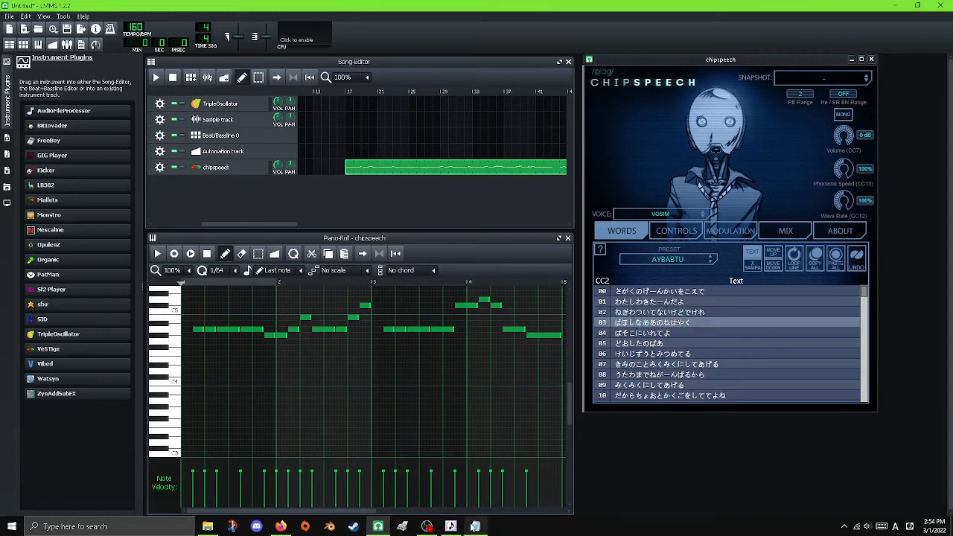
pyautogui.click(475, 527)
pyautogui.click(451, 527)
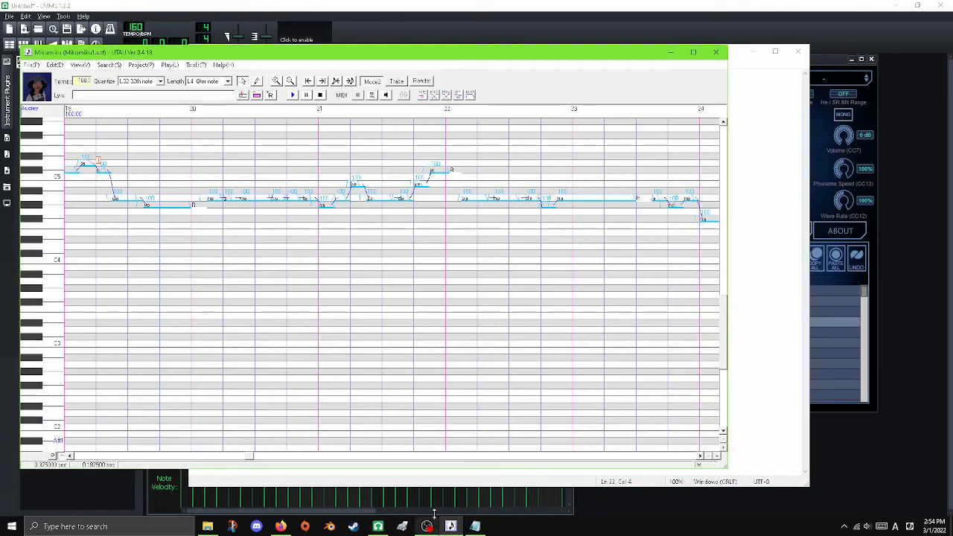
# - Write い after あ in Notepad's last line and insert it into chipspeech's lyric line 03, making it ぱほしいなあのねはやく
pyautogui.click(475, 526)
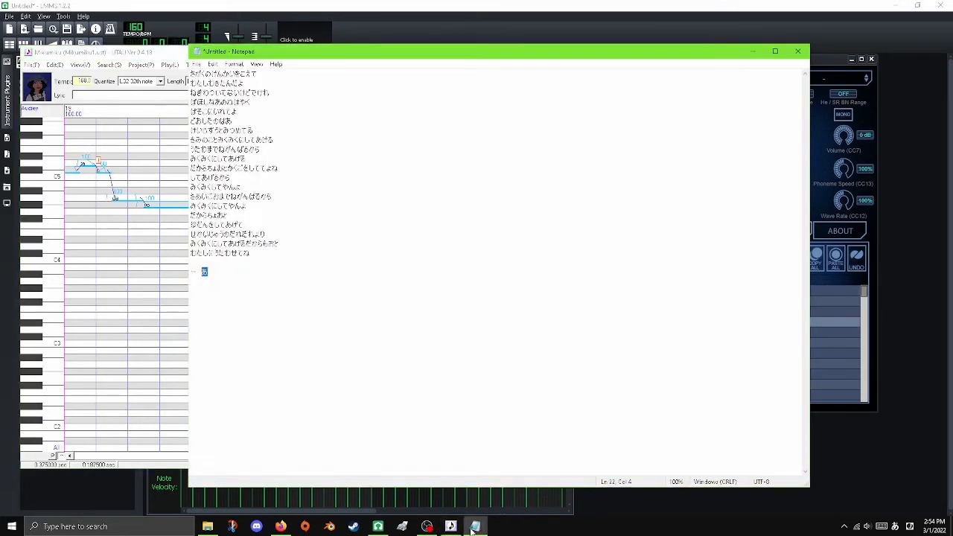
pyautogui.write('i')
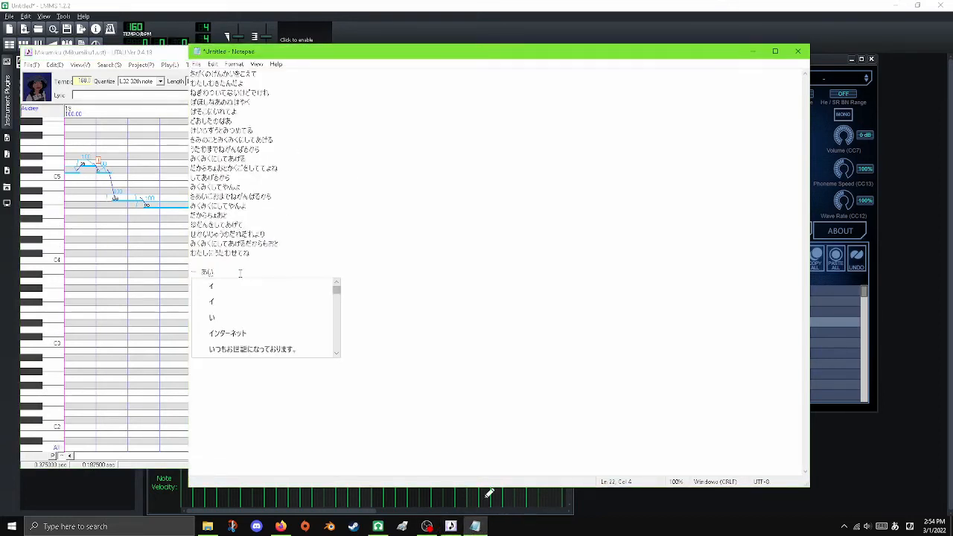
pyautogui.hotkey('shift', 'Left')
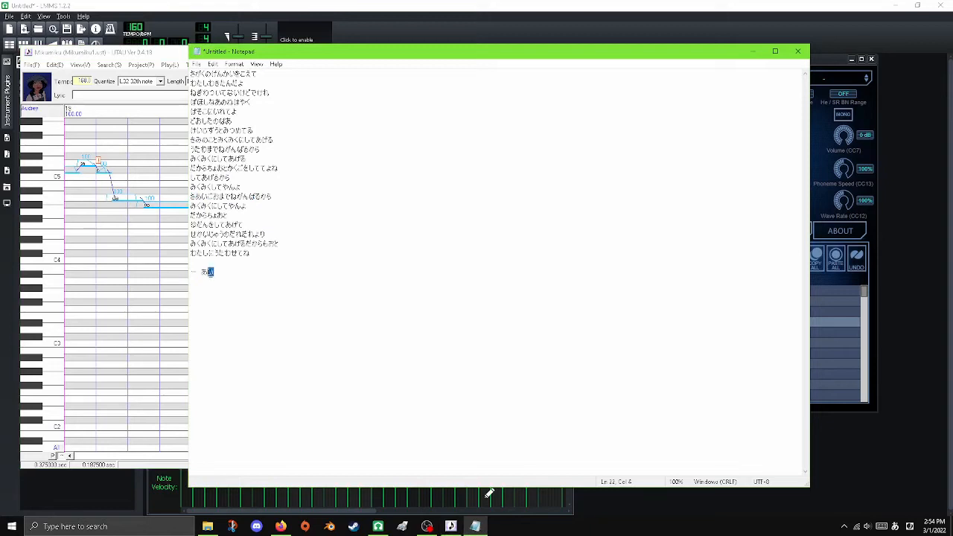
pyautogui.click(716, 5)
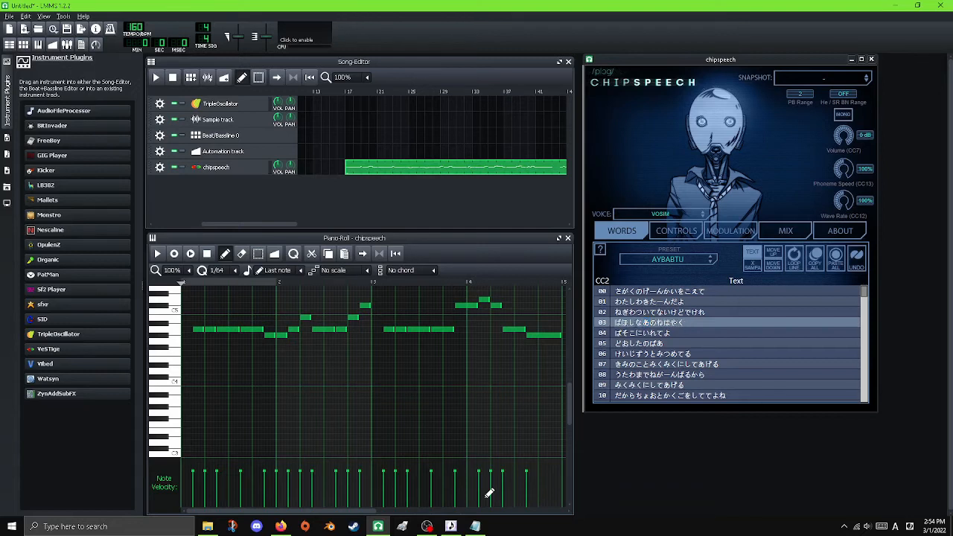
# - Reset chipspeech to lyric line 00, play the first pattern from its start in the piano roll, and stop playback
pyautogui.click(610, 297)
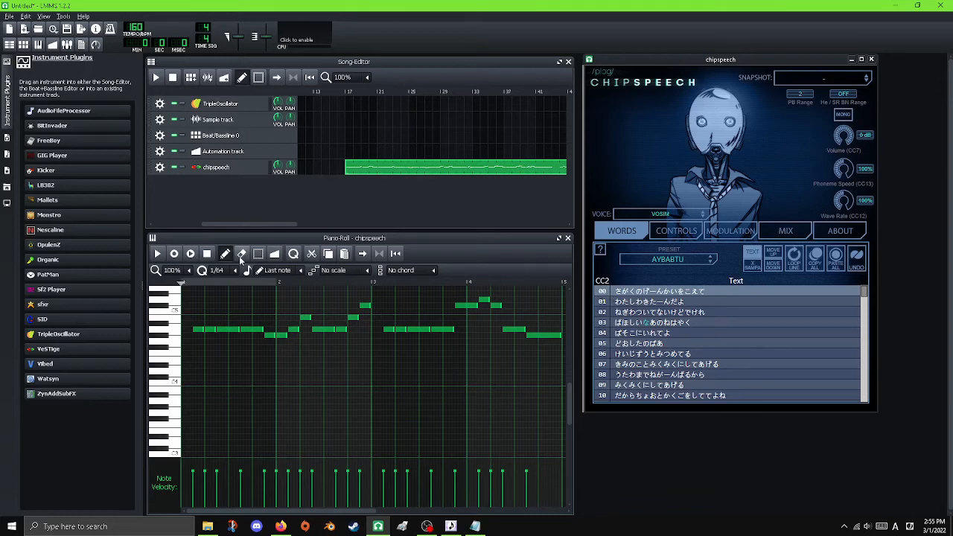
pyautogui.click(208, 253)
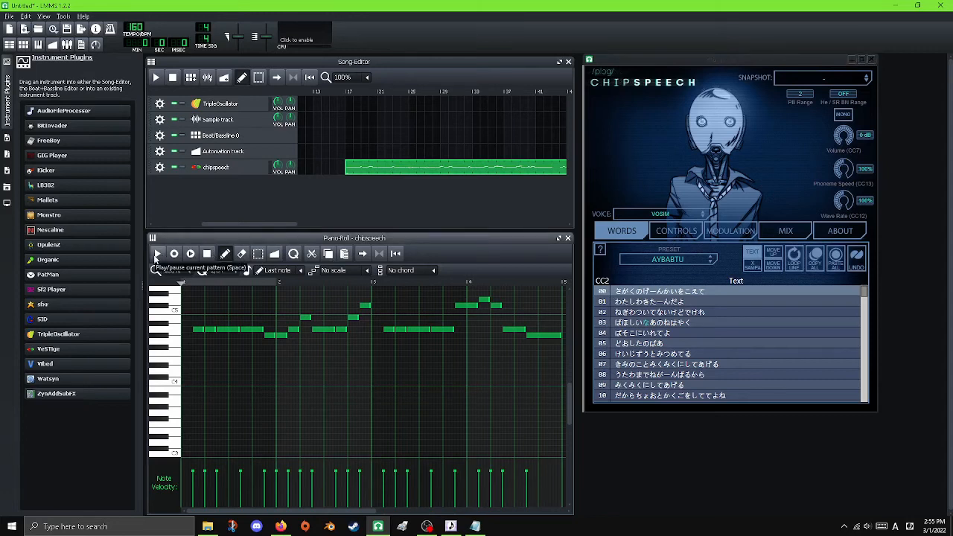
pyautogui.click(156, 254)
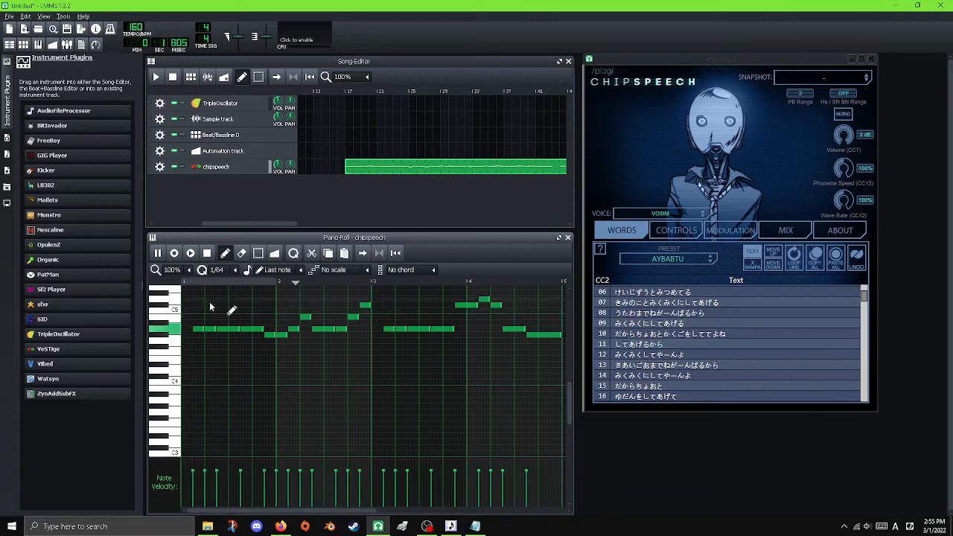
pyautogui.click(207, 254)
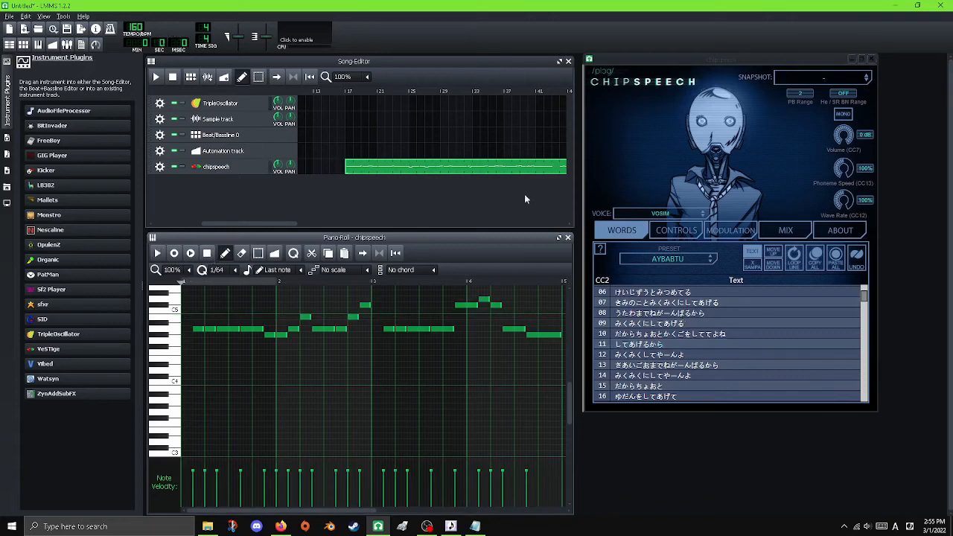
# - Open the second chipspeech pattern, starting at bar 49, in the piano roll and cue lyric line 12
pyautogui.moveTo(243, 223); pyautogui.dragTo(336, 223)
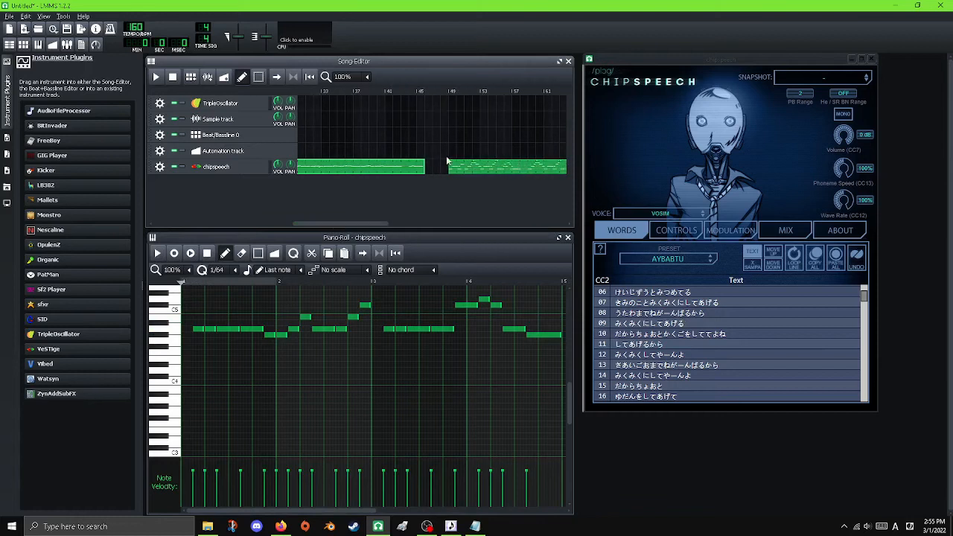
pyautogui.doubleClick(471, 177)
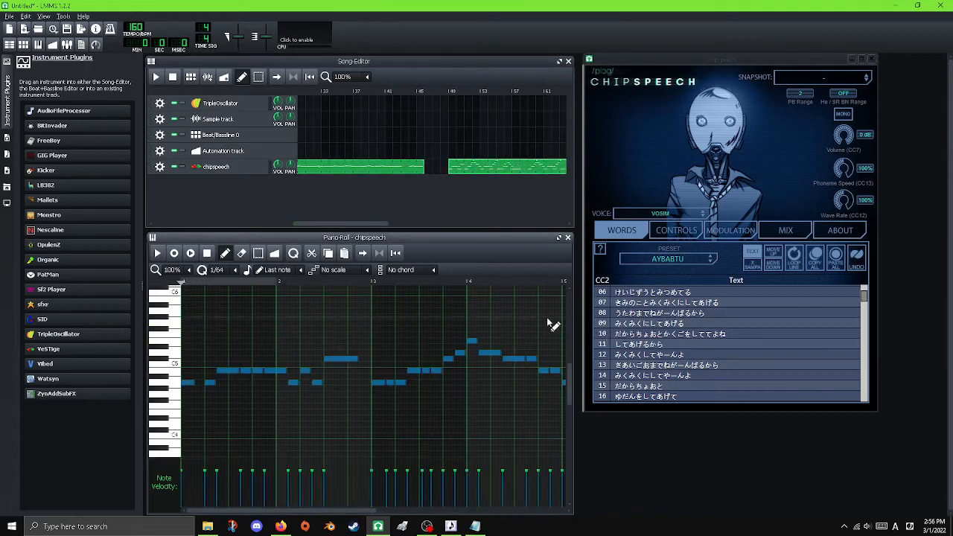
pyautogui.click(602, 356)
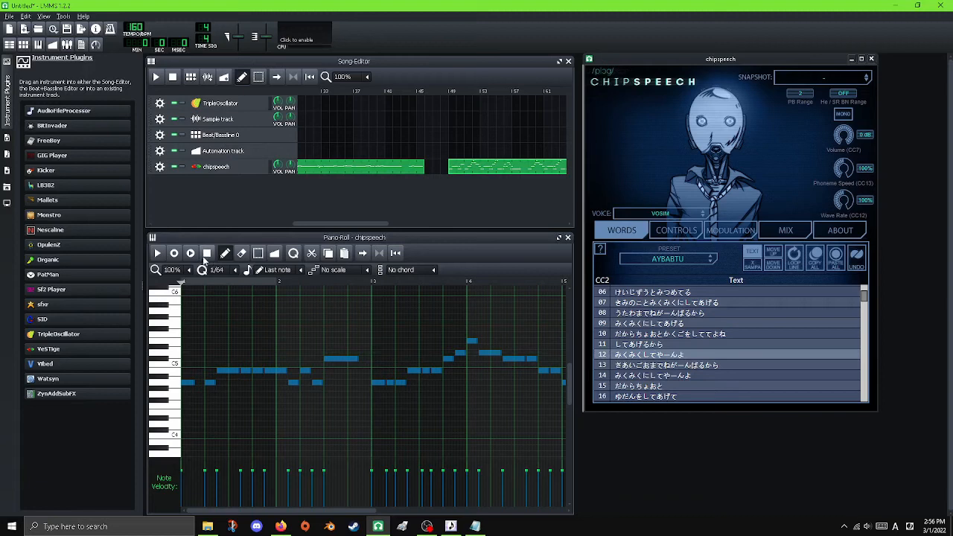
pyautogui.click(209, 254)
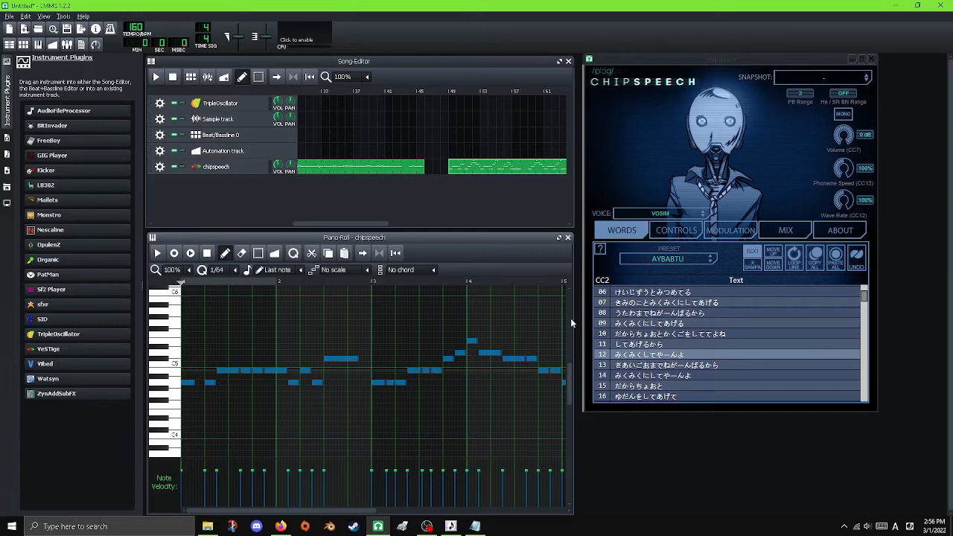
# - Play the second pattern from its start to its end, beginning at lyric line 12, and stop playback
pyautogui.click(605, 355)
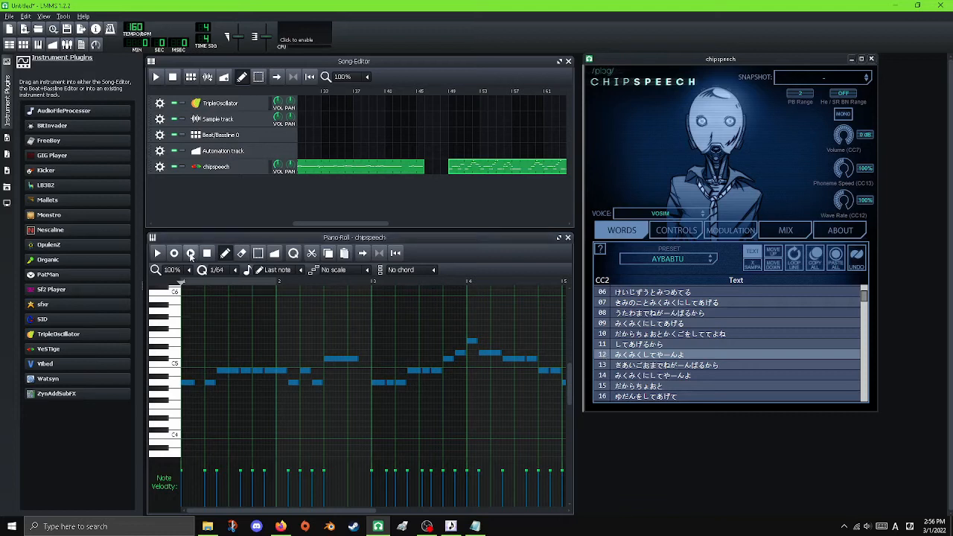
pyautogui.click(214, 254)
pyautogui.click(157, 253)
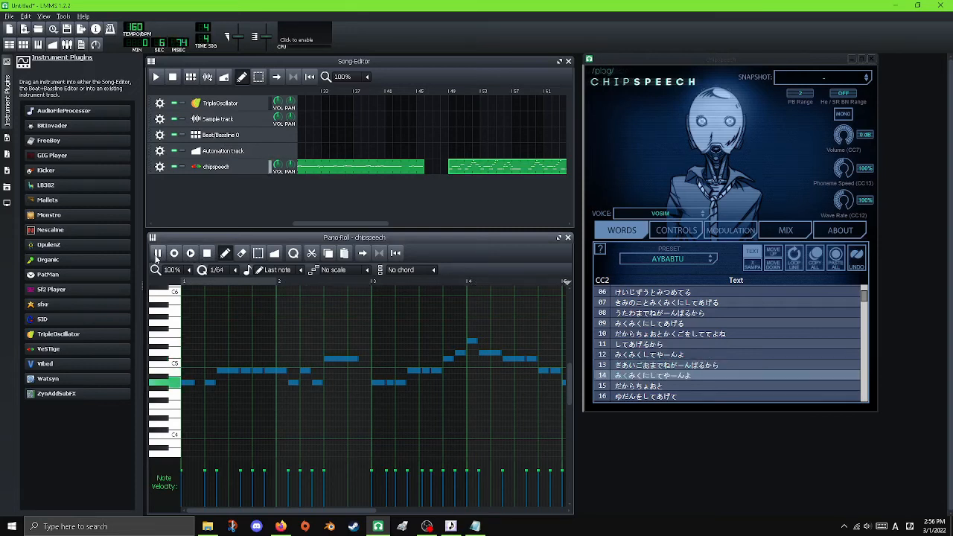
pyautogui.click(158, 253)
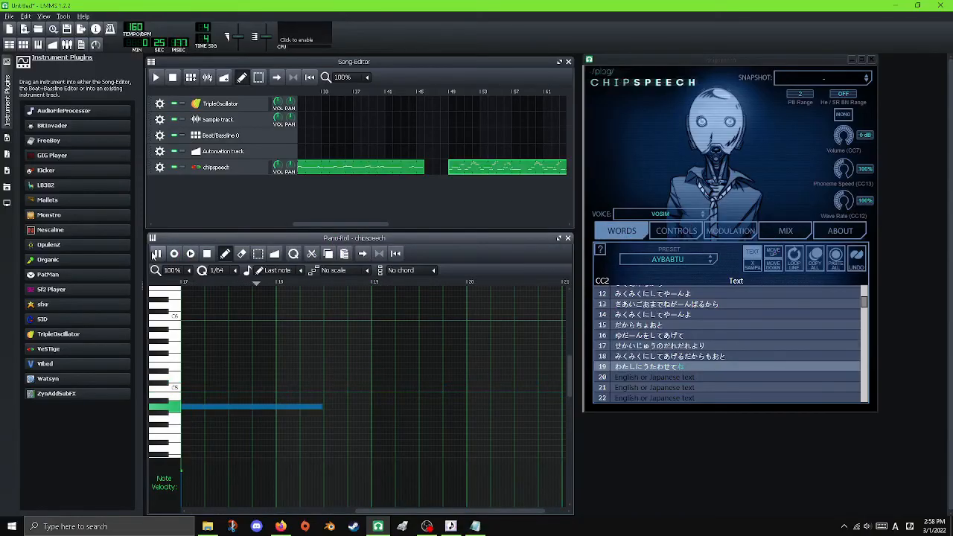
pyautogui.click(207, 253)
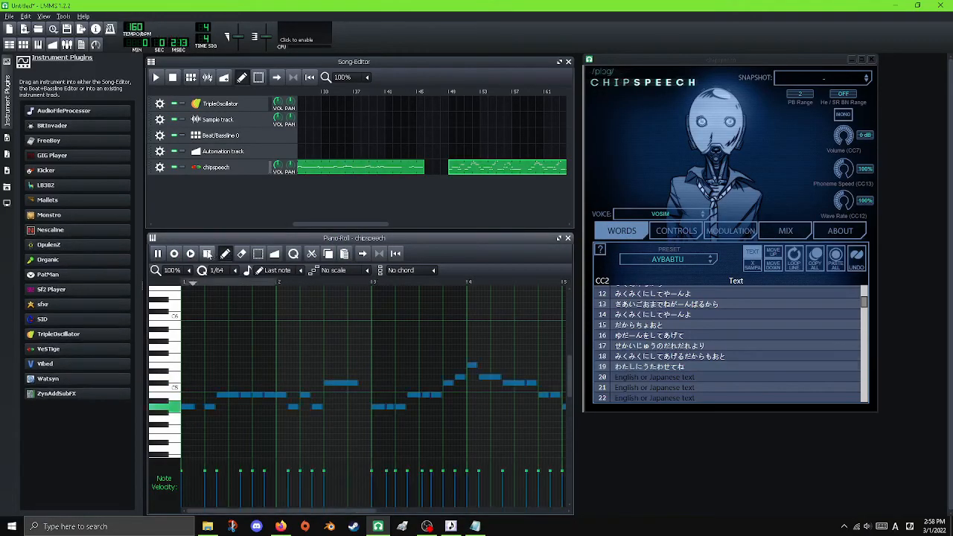
# - Raise the chipspeech track's volume in the Song-Editor and start the song from its beginning at lyric line 00
pyautogui.click(686, 367)
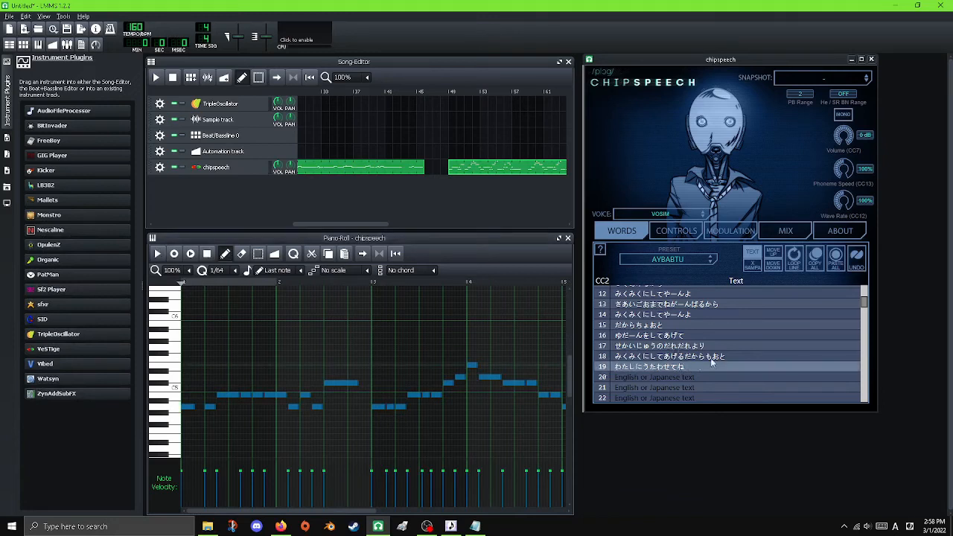
pyautogui.scroll(4, 693, 315)
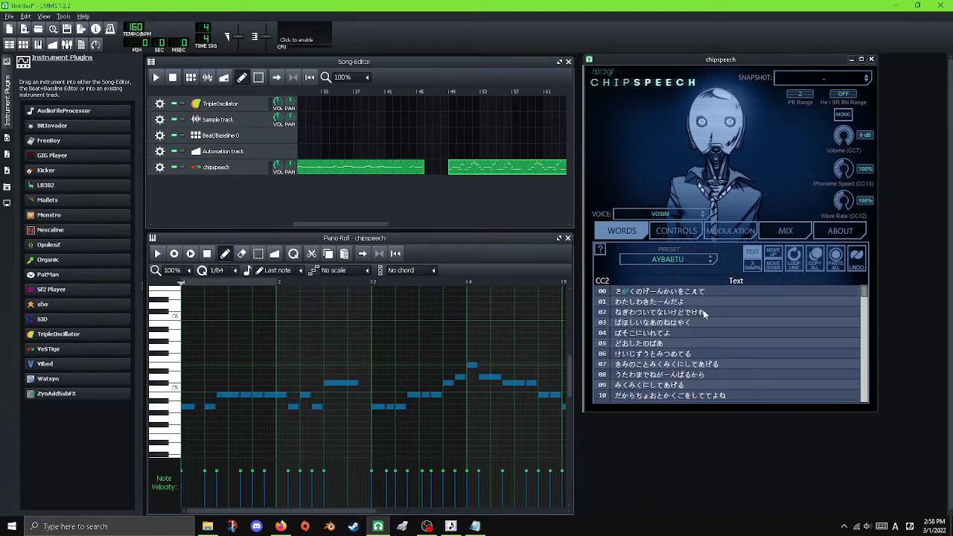
pyautogui.moveTo(281, 167); pyautogui.dragTo(305, 90)
pyautogui.click(607, 293)
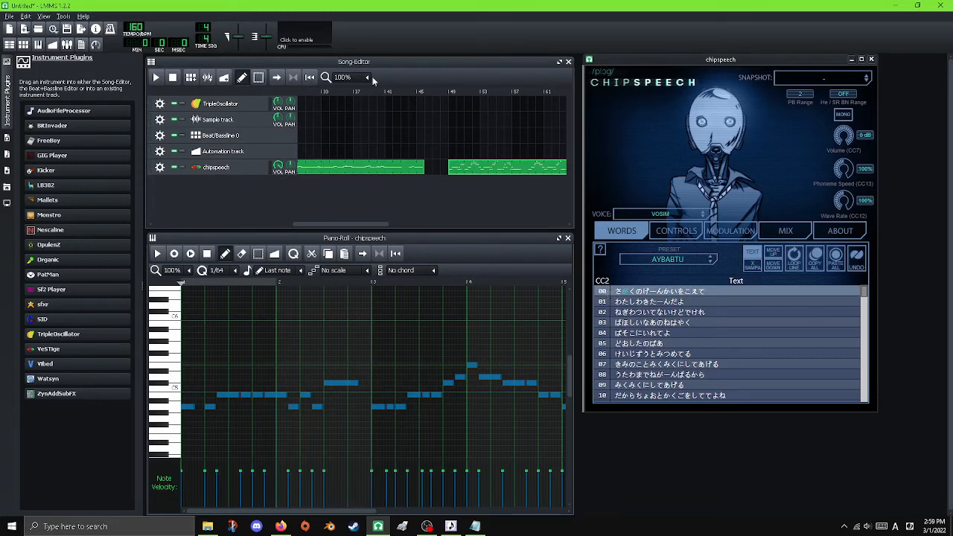
pyautogui.click(176, 79)
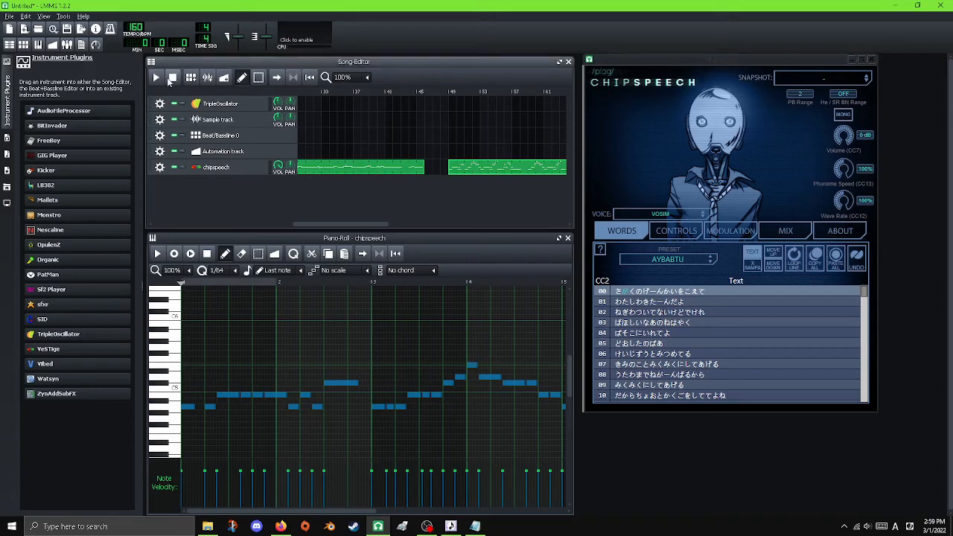
pyautogui.click(158, 77)
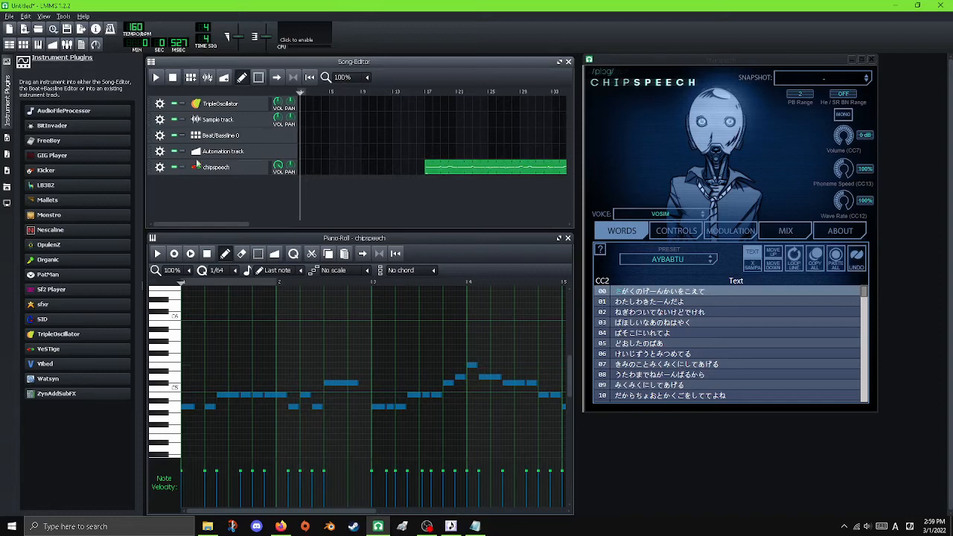
pyautogui.click(9, 16)
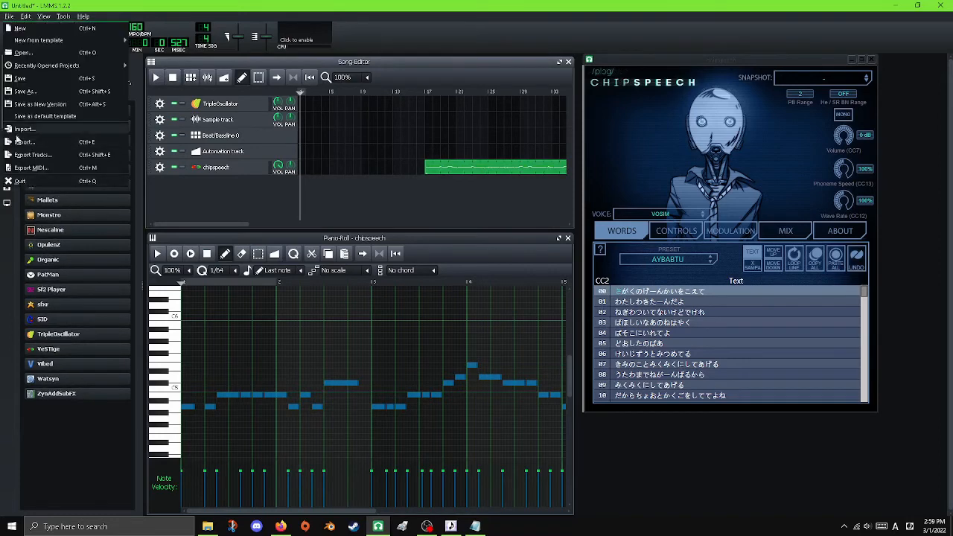
pyautogui.click(28, 142)
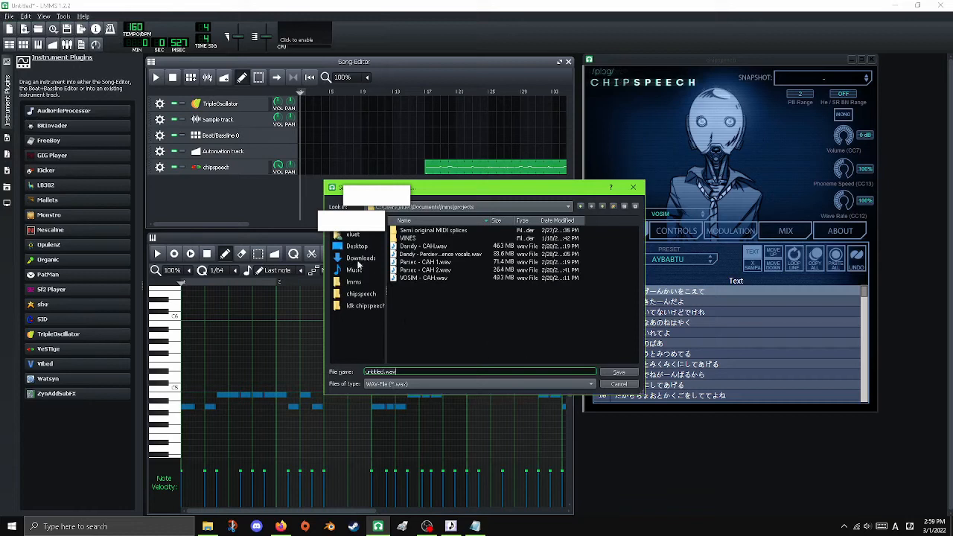
pyautogui.click(364, 247)
pyautogui.click(477, 371)
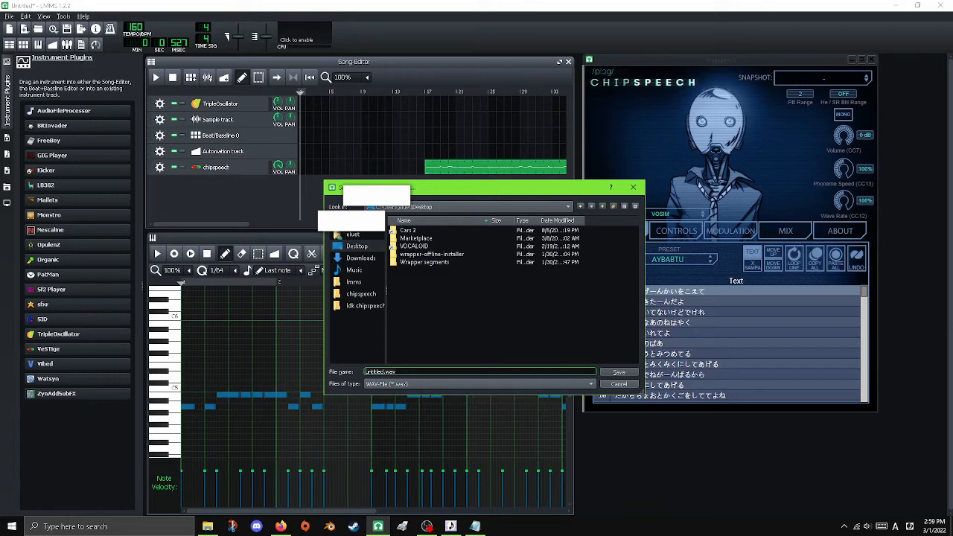
pyautogui.tripleClick(425, 370)
pyautogui.write('VosimVosimNBhiteAgeo')
pyautogui.press('Return')
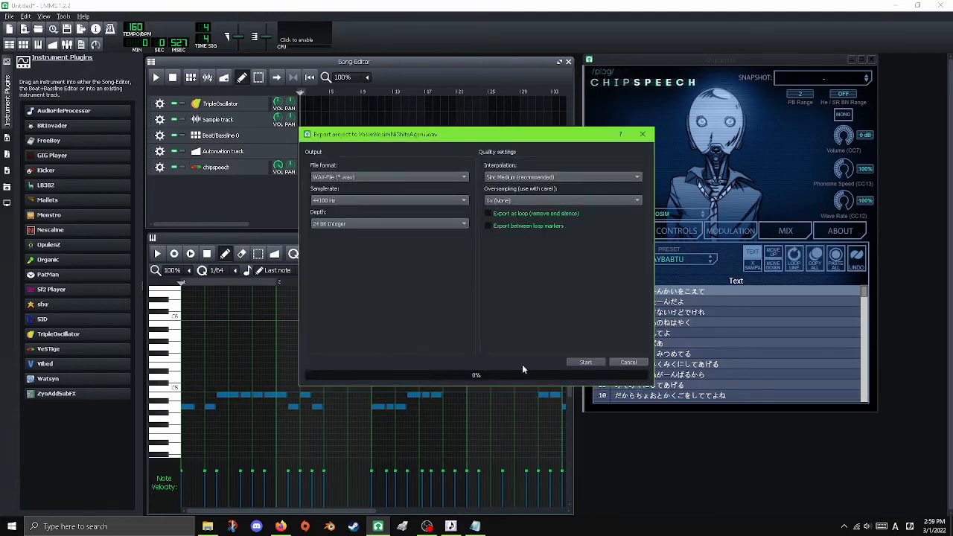
pyautogui.click(629, 364)
# - Export the project as the WAV file VosimVosimNiShiteAgeru.wav, keeping the preset export settings
pyautogui.scroll(-4, 743, 326)
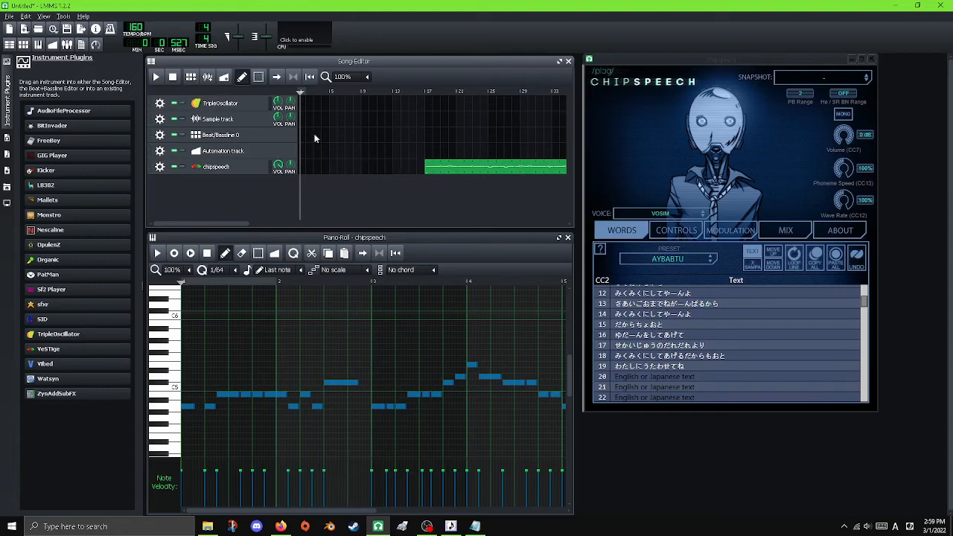
pyautogui.click(10, 17)
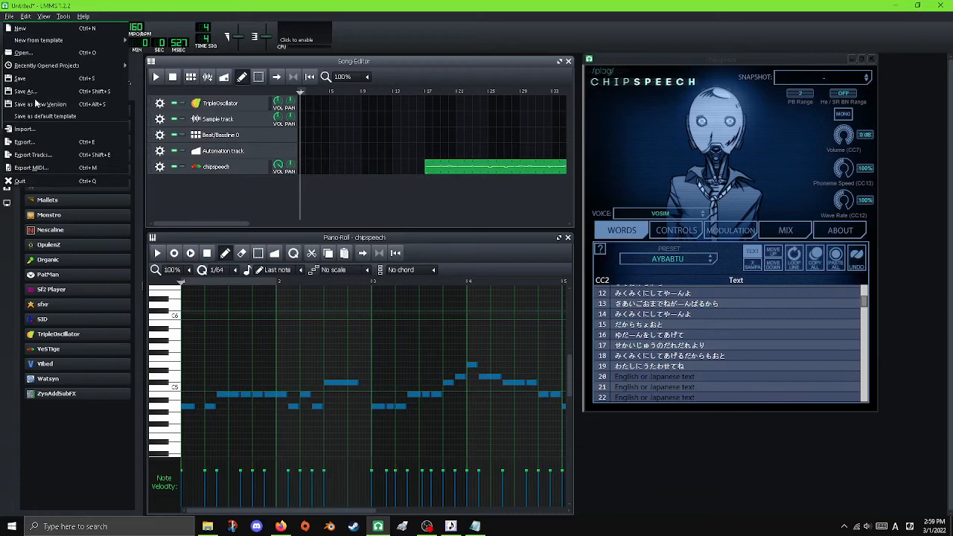
pyautogui.click(47, 142)
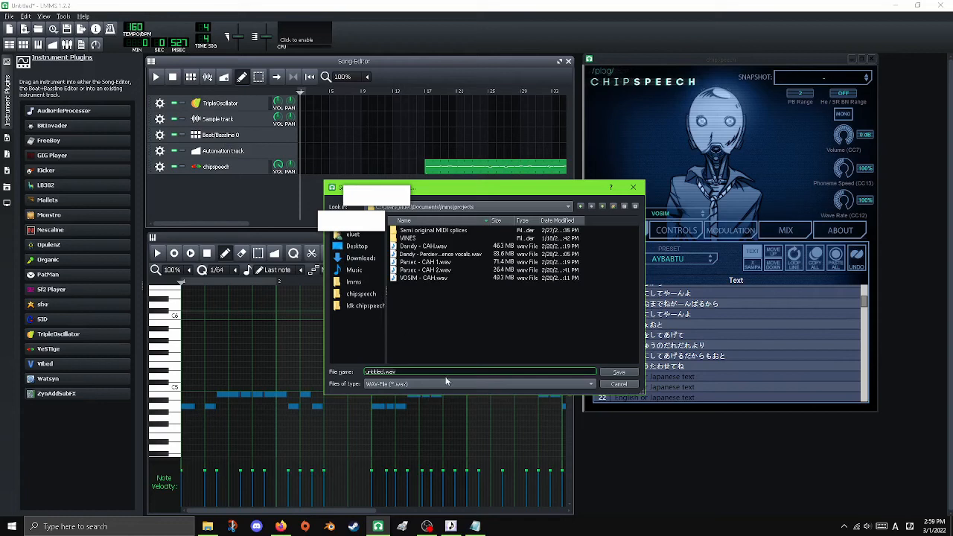
pyautogui.write('VosimVosimNiShiteAgeru')
pyautogui.click(619, 372)
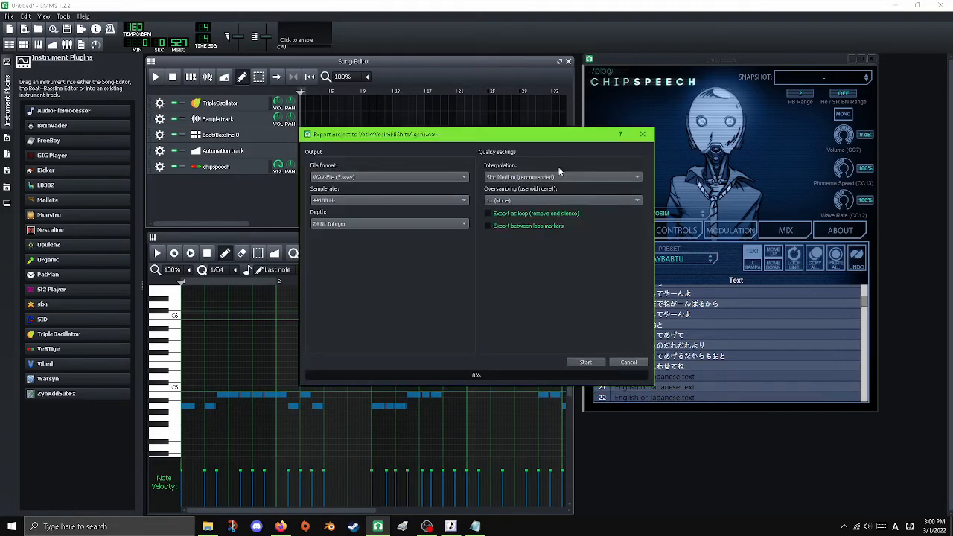
pyautogui.moveTo(504, 139); pyautogui.dragTo(449, 129)
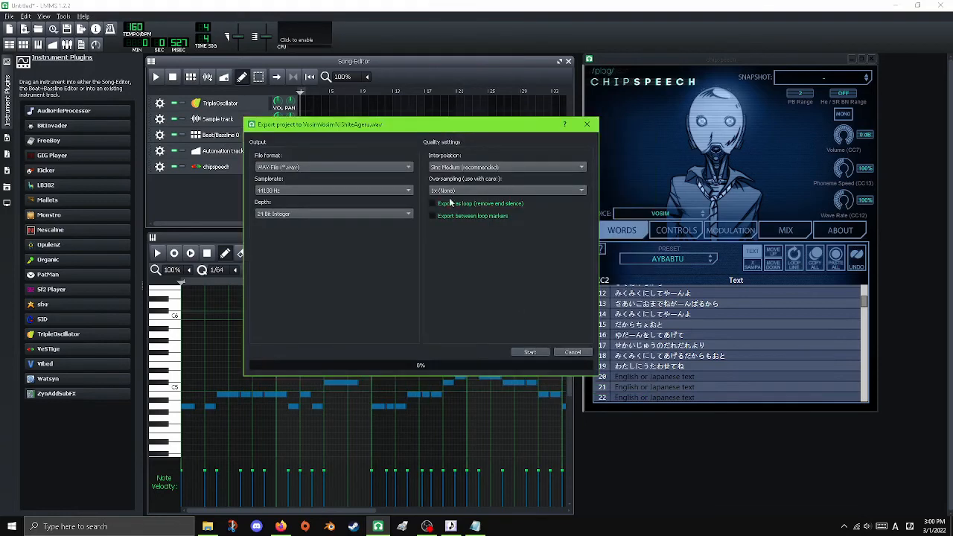
pyautogui.click(527, 353)
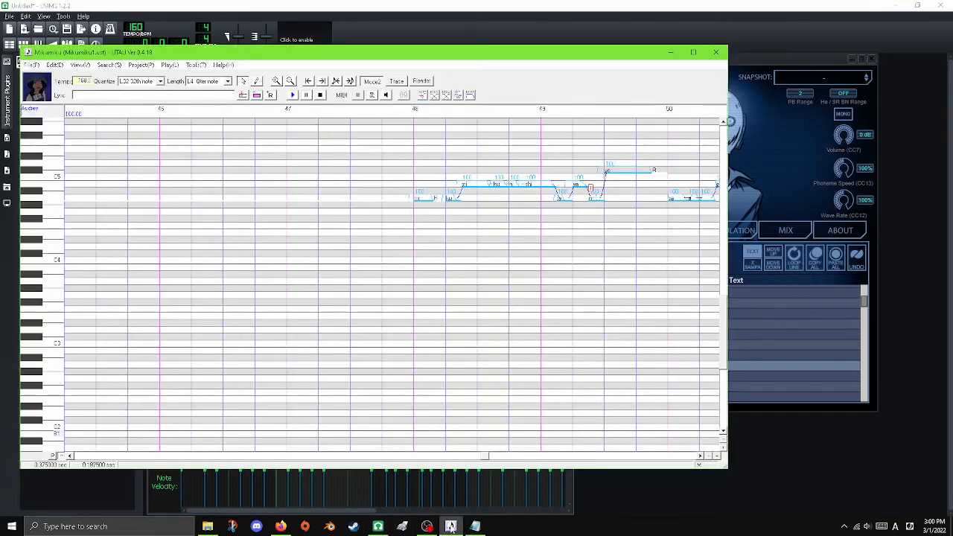
# - Close the Mikumiku project in UTAU and minimize the LMMS and Google Translate windows
pyautogui.click(451, 526)
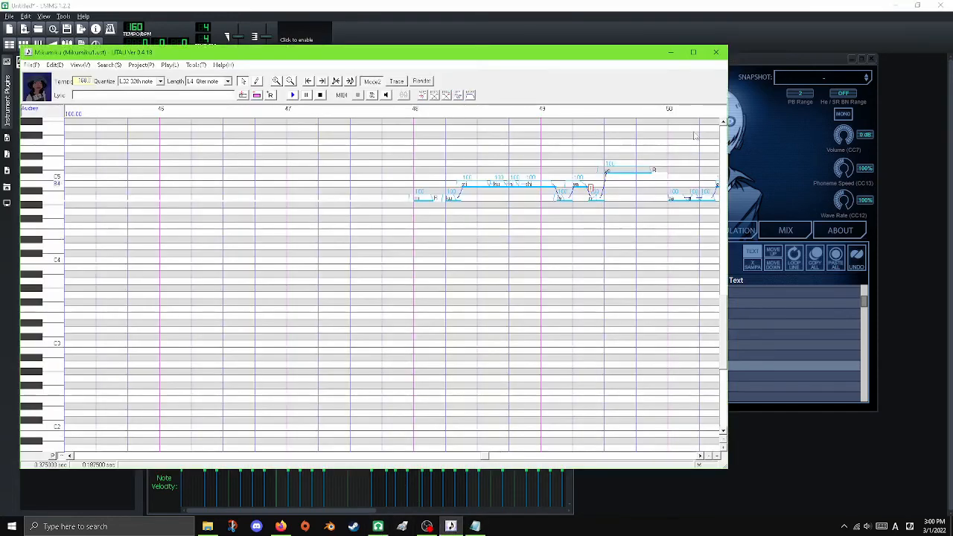
pyautogui.click(716, 52)
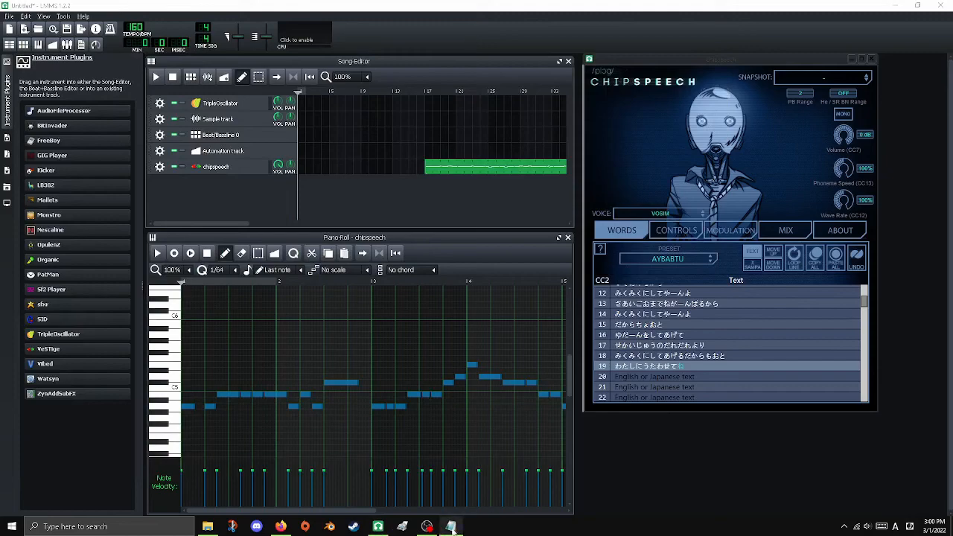
pyautogui.click(894, 8)
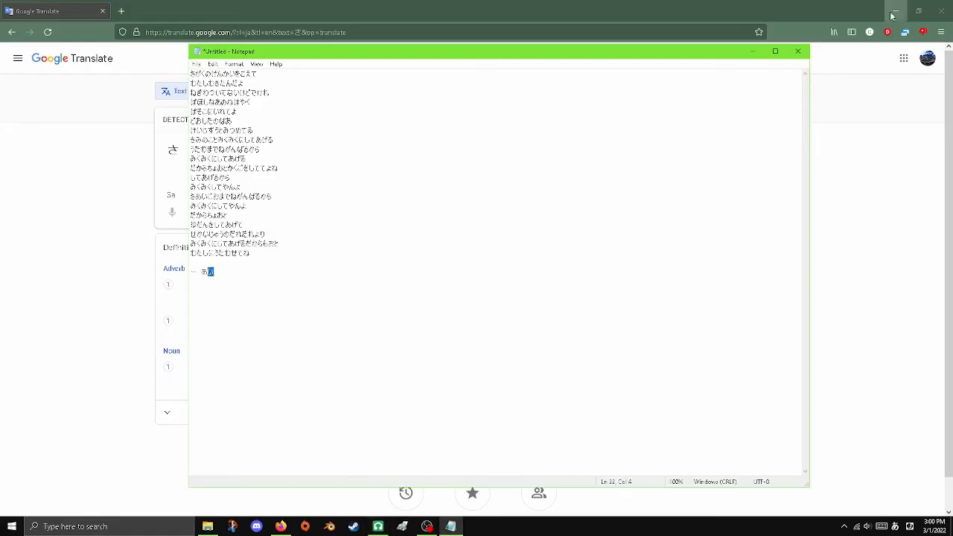
pyautogui.click(894, 12)
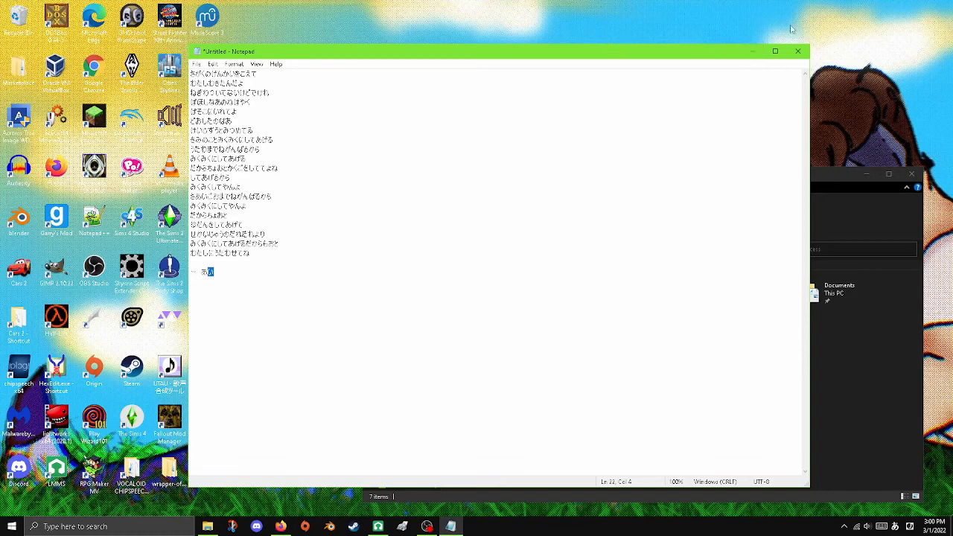
# - Minimize the lyrics document in Notepad and launch Audacity from the desktop
pyautogui.click(753, 50)
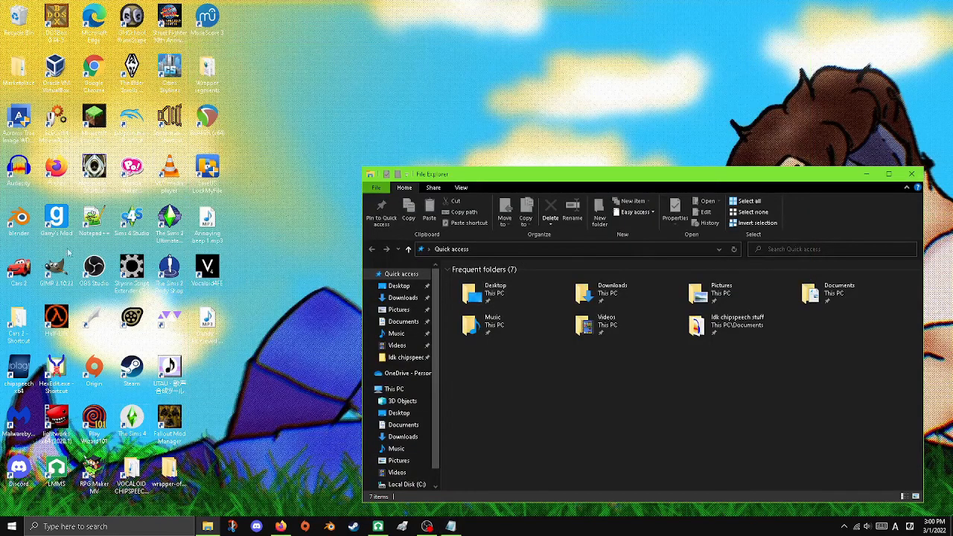
pyautogui.click(16, 164)
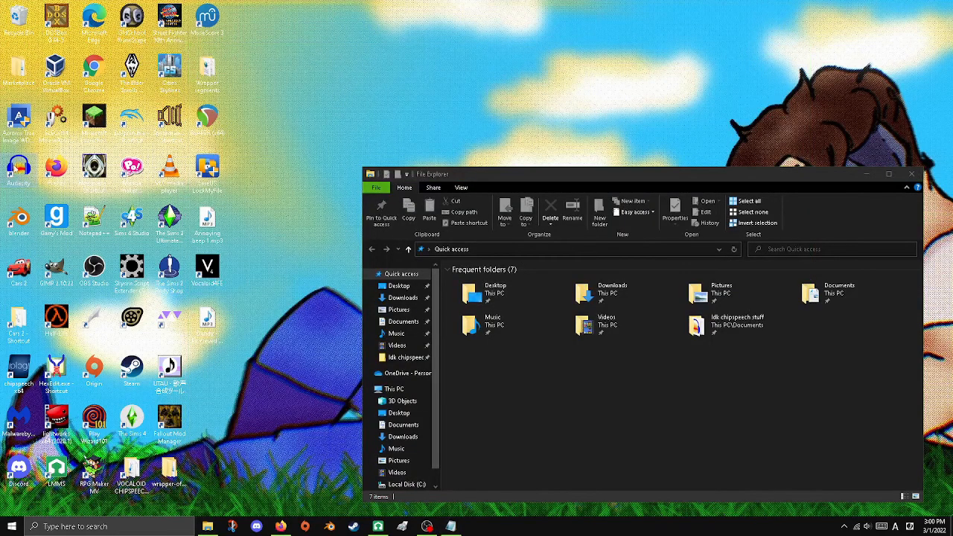
pyautogui.doubleClick(16, 165)
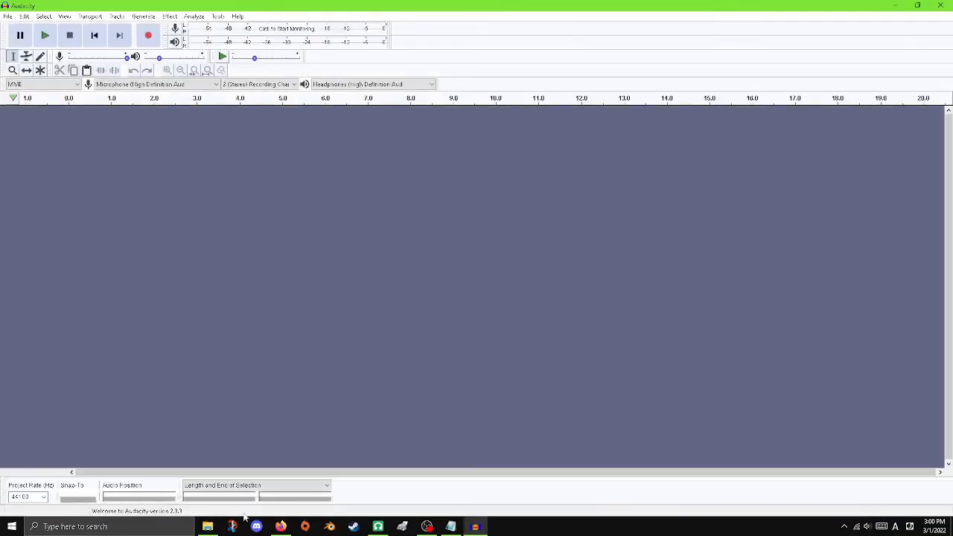
# - Import VosimVosimNiShiteAgeru.wav from the Documents\lmms\projects folder into the empty Audacity project
pyautogui.click(208, 527)
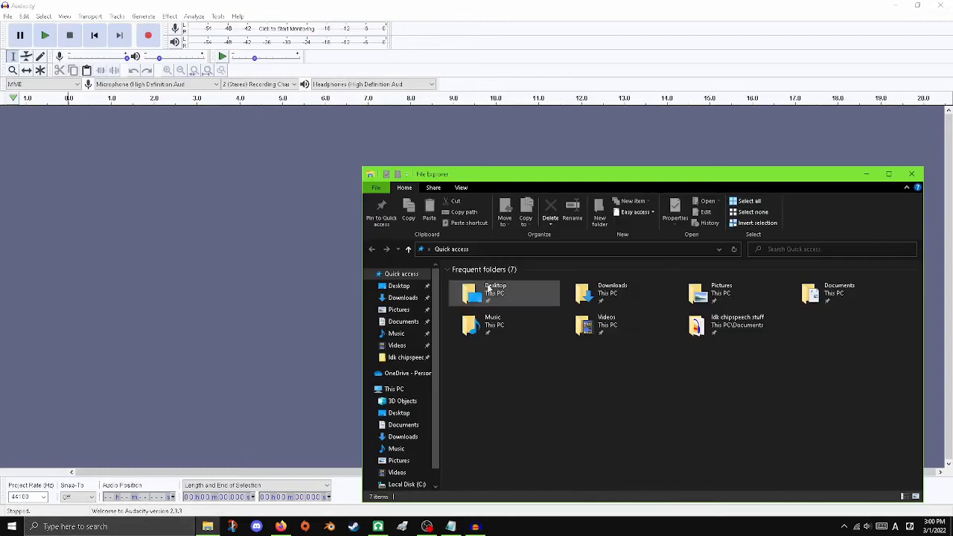
pyautogui.click(402, 322)
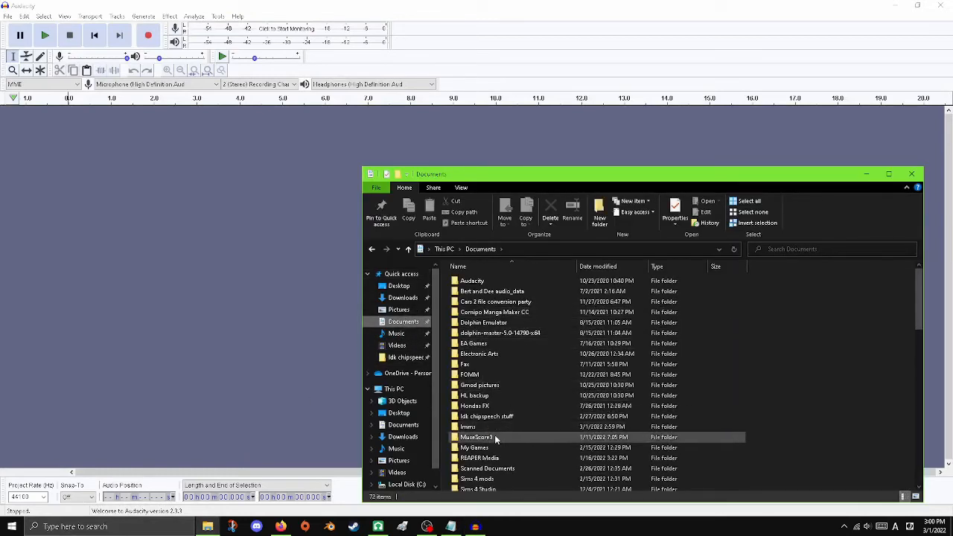
pyautogui.doubleClick(483, 427)
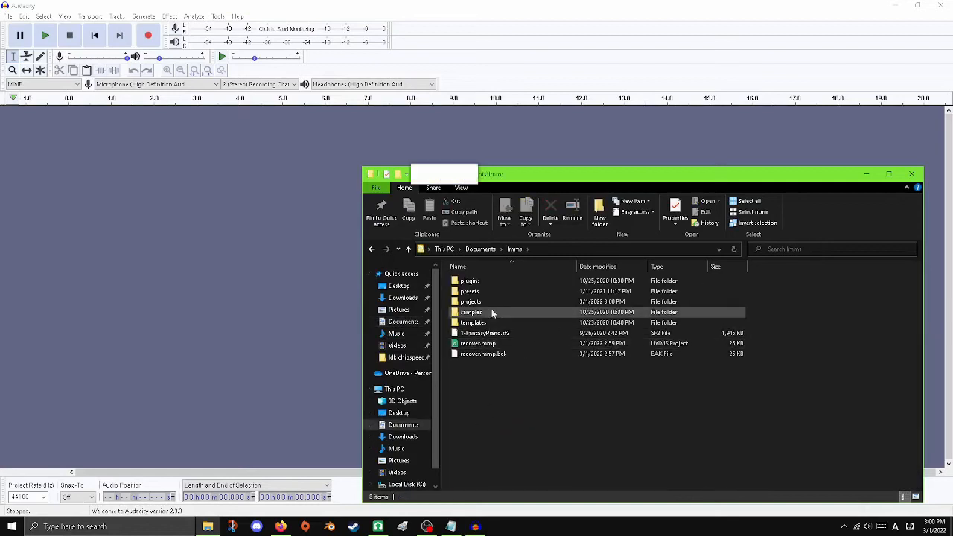
pyautogui.doubleClick(484, 301)
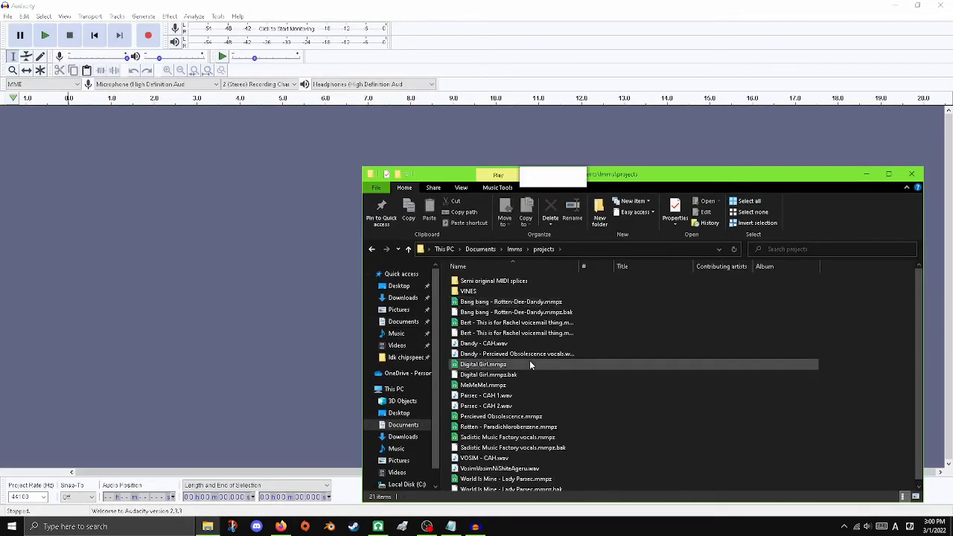
pyautogui.click(514, 464)
pyautogui.moveTo(360, 412); pyautogui.dragTo(440, 321)
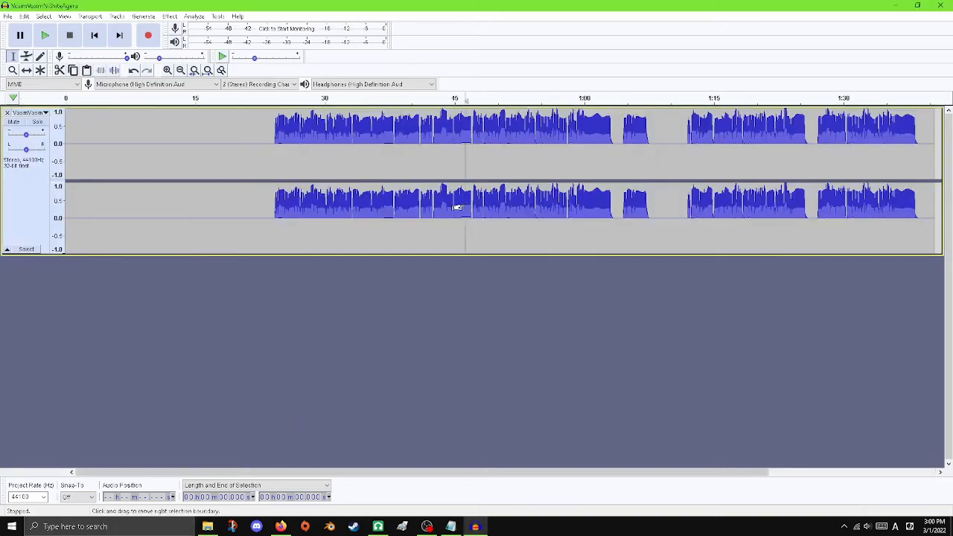
pyautogui.hotkey('ctrl', 'a')
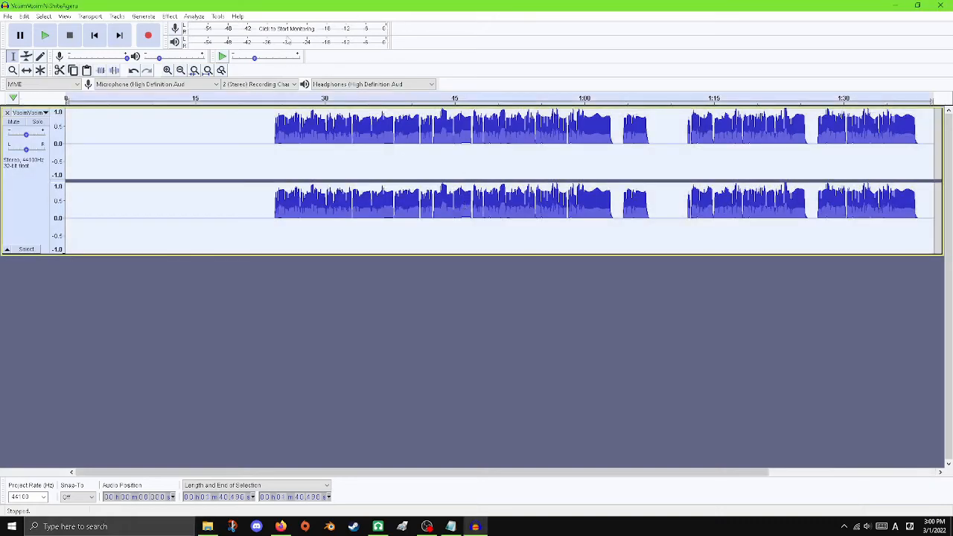
pyautogui.click(171, 17)
pyautogui.moveTo(185, 18)
pyautogui.click(192, 57)
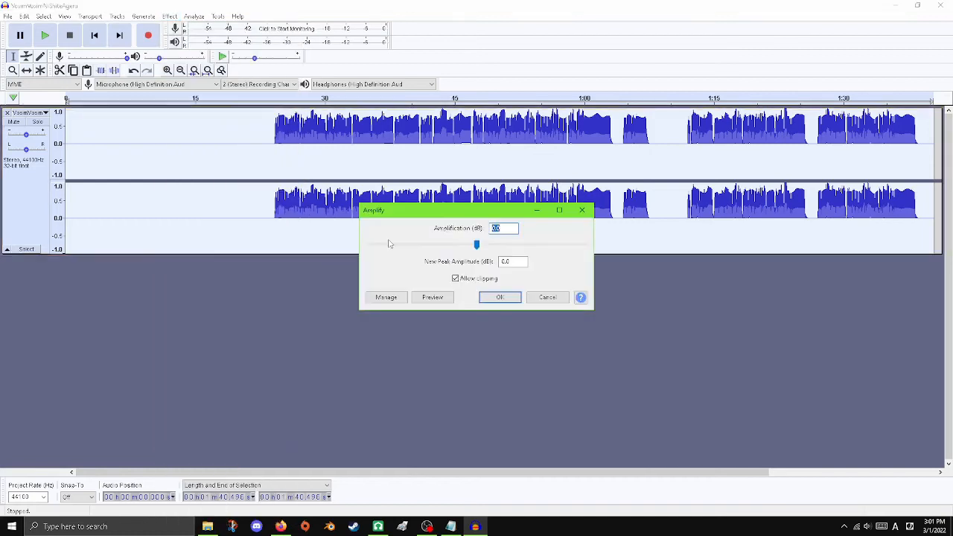
pyautogui.click(477, 246)
pyautogui.click(549, 298)
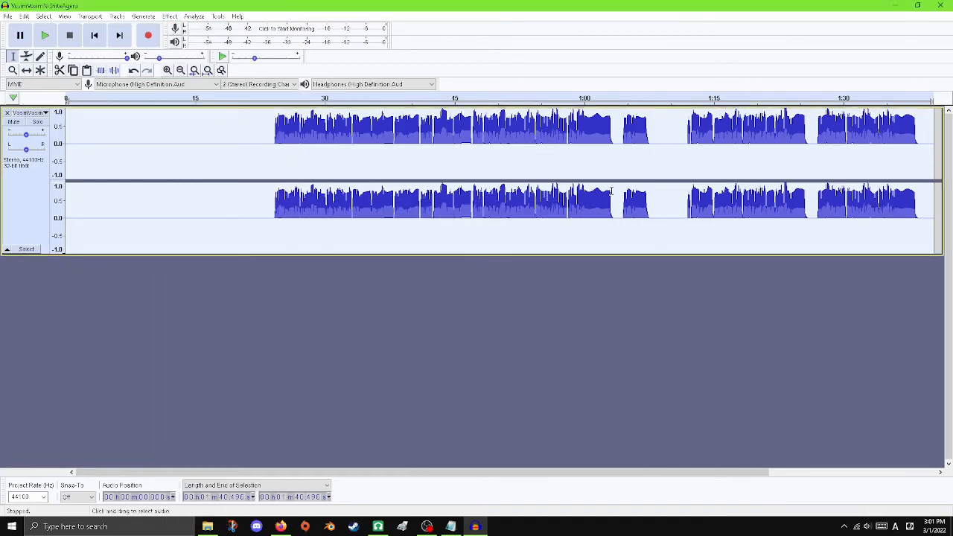
# - Play the vocals from just before their first note, at about 23.4 seconds, and stop playback
pyautogui.click(267, 211)
pyautogui.press('space')
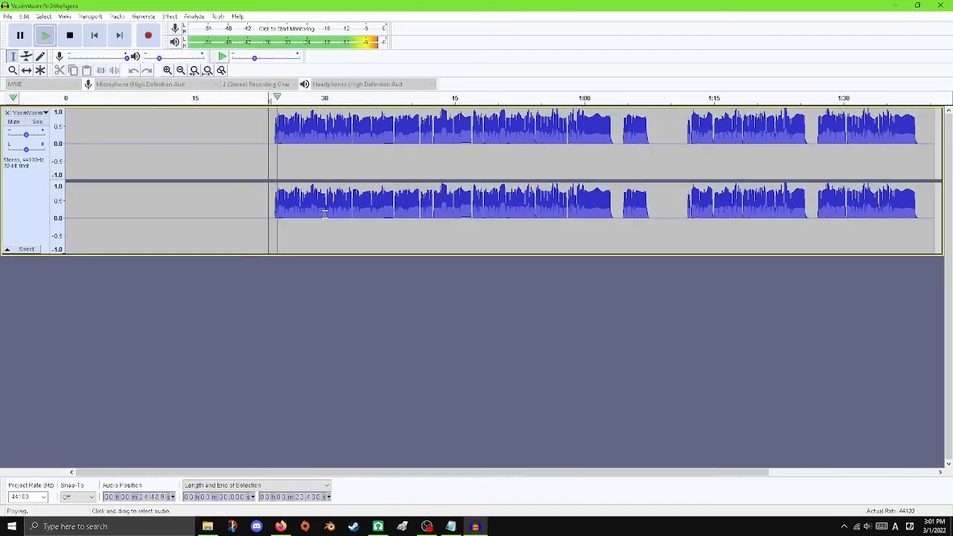
pyautogui.press('space')
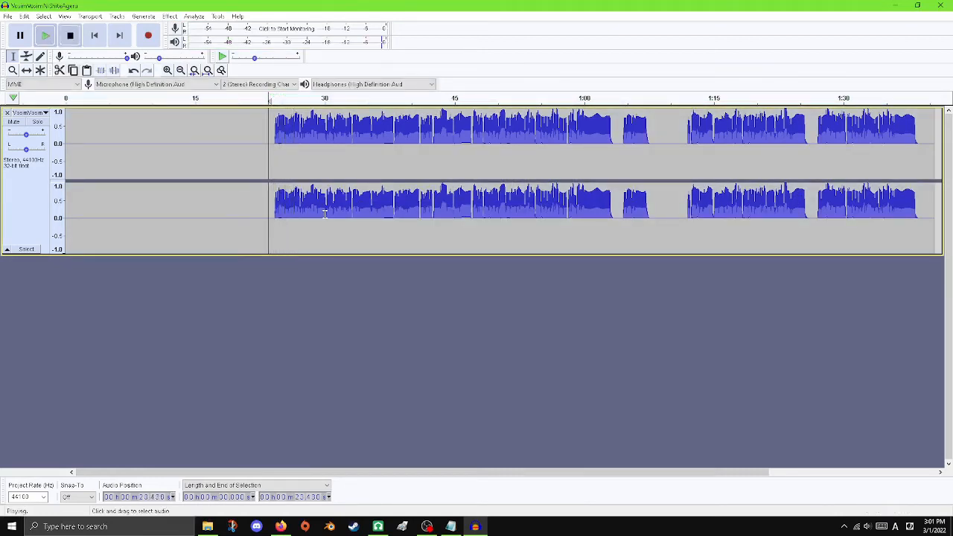
# - Import the instrumental audio file from Idk chipspeech stuff\VOCALOID, inside the nested Miku Miku ni shite ageru (short ver) folder, as a second track
pyautogui.click(208, 526)
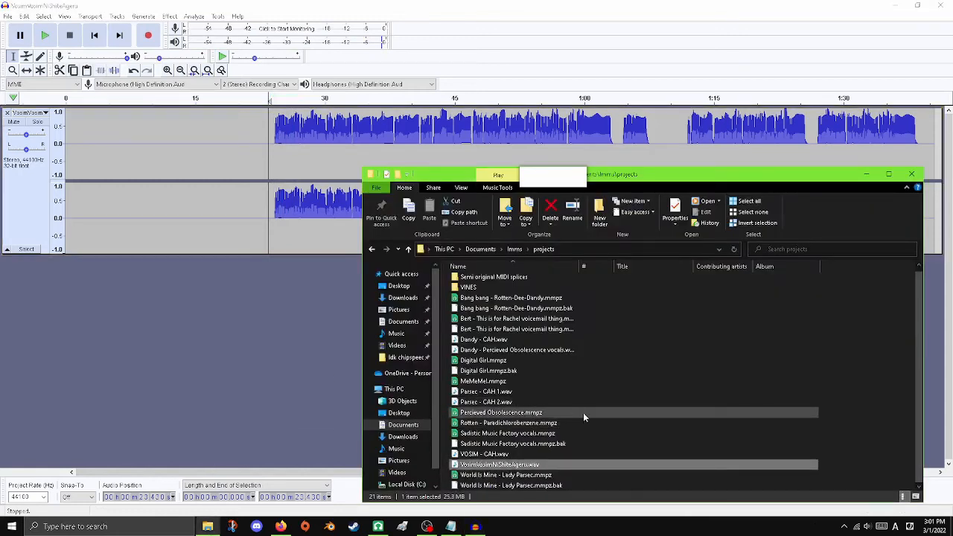
pyautogui.click(483, 249)
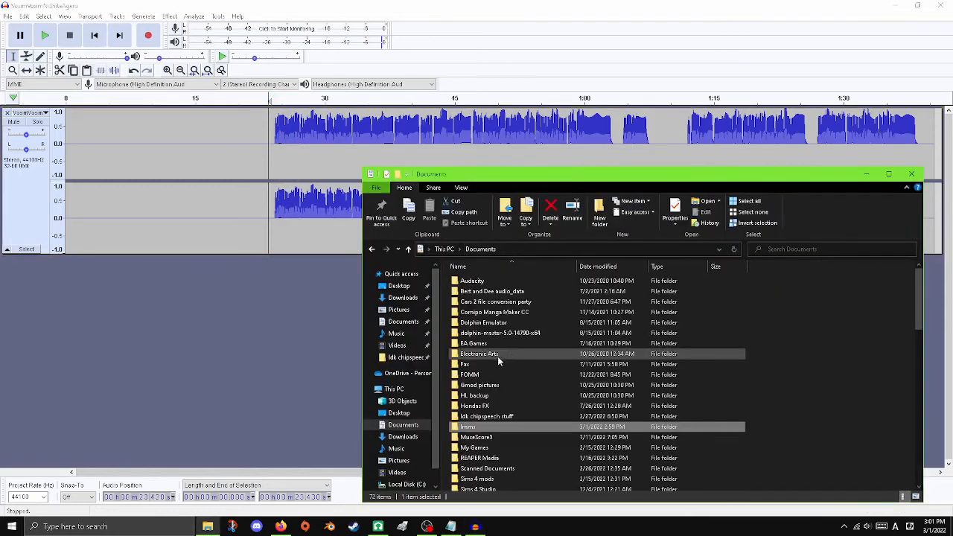
pyautogui.doubleClick(488, 416)
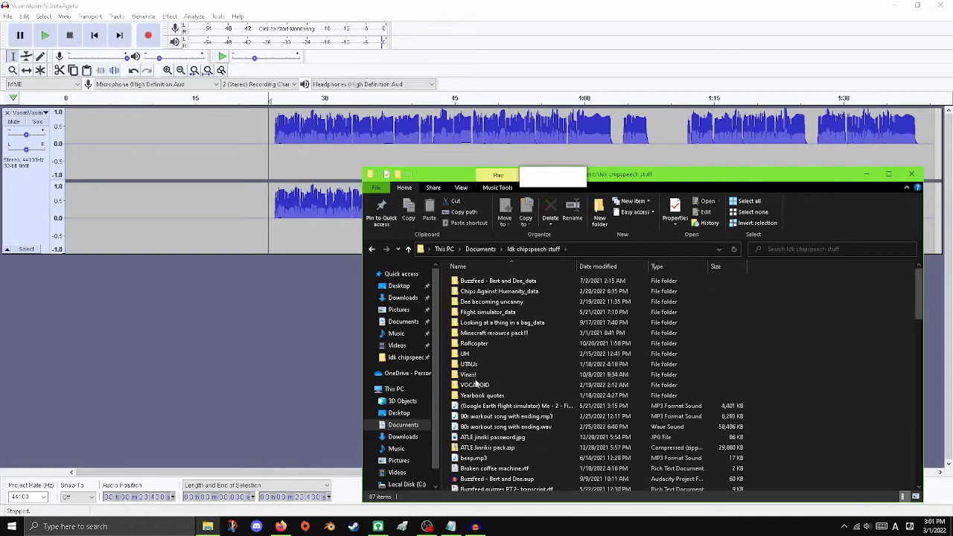
pyautogui.doubleClick(475, 384)
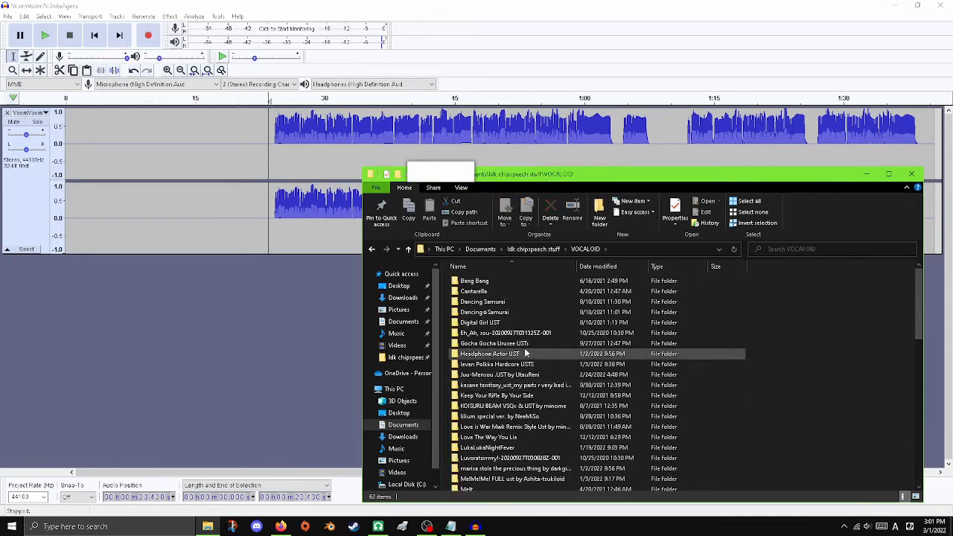
pyautogui.scroll(-3, 548, 404)
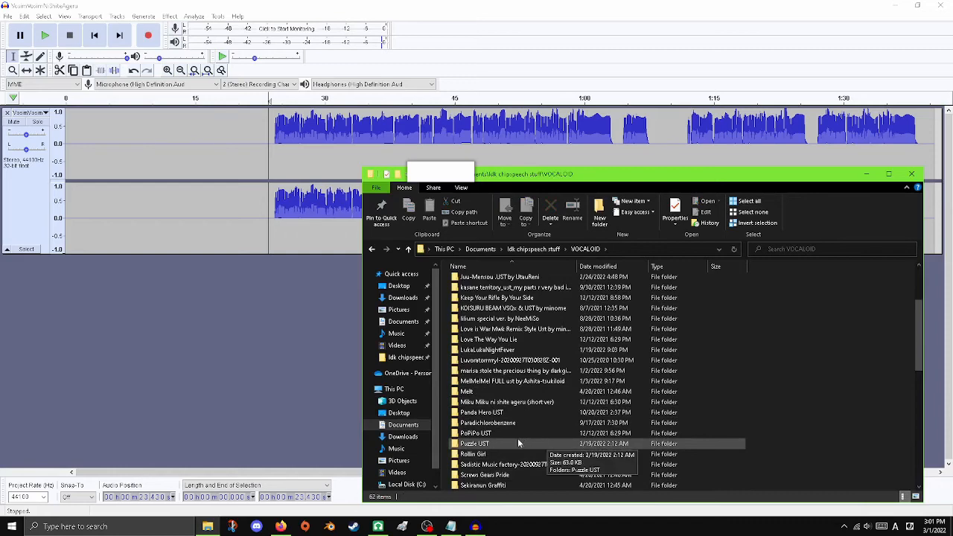
pyautogui.scroll(-2, 519, 443)
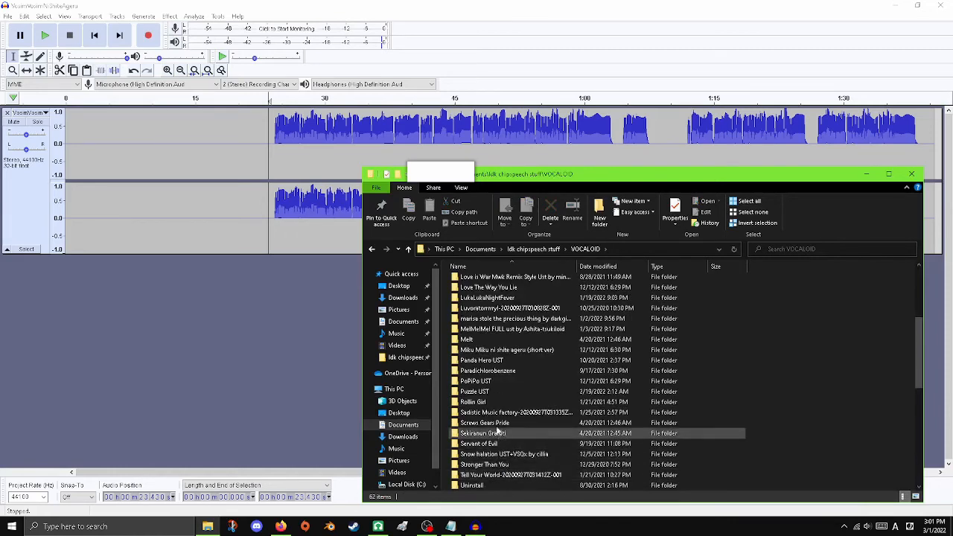
pyautogui.click(514, 351)
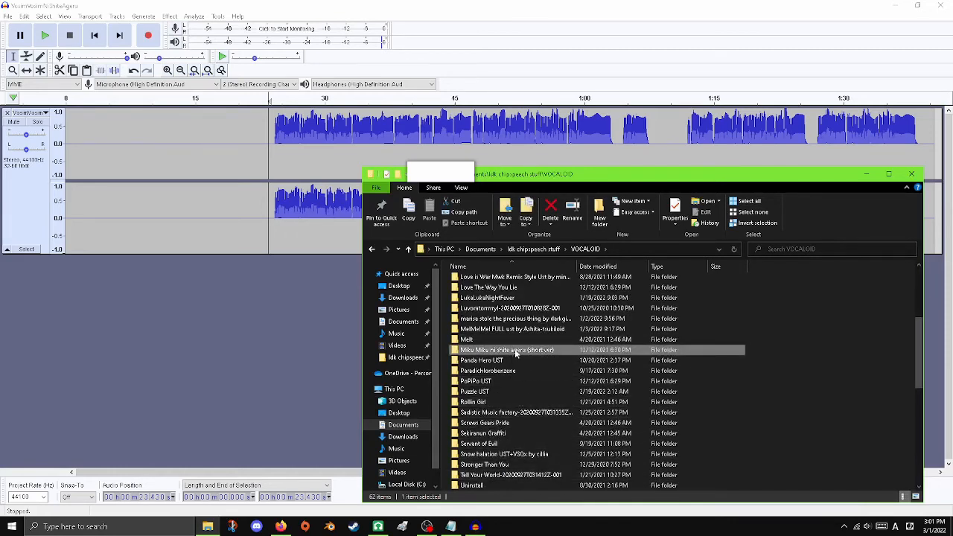
pyautogui.doubleClick(516, 353)
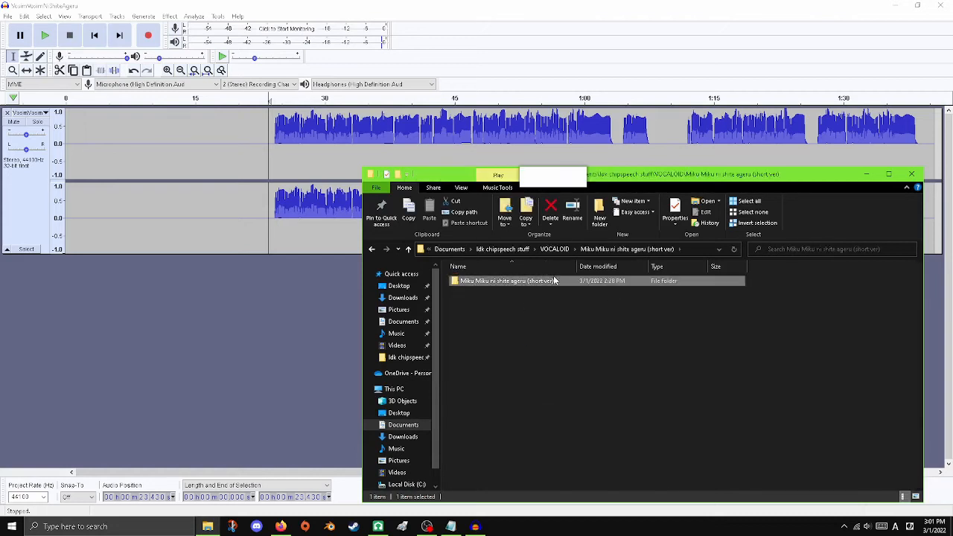
pyautogui.doubleClick(553, 281)
pyautogui.click(514, 374)
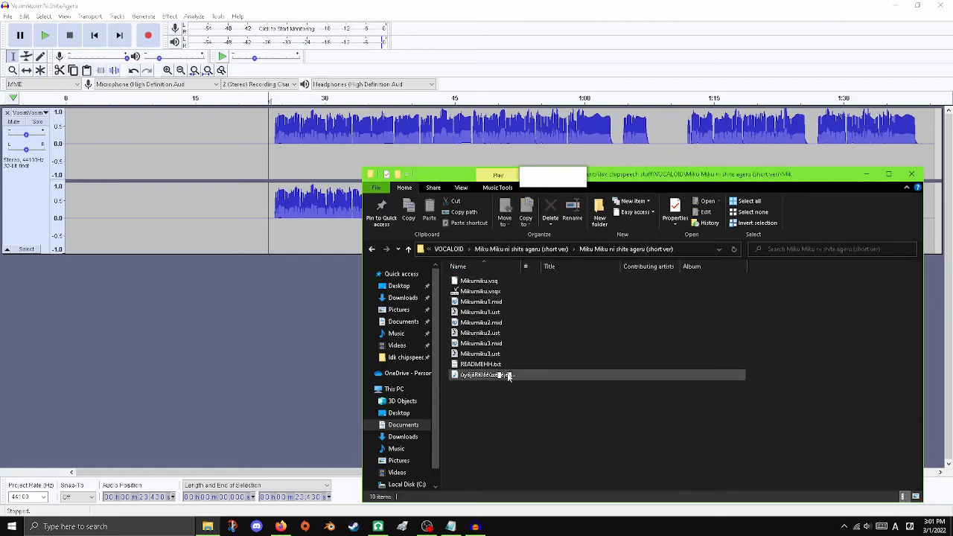
pyautogui.moveTo(399, 377); pyautogui.dragTo(231, 331)
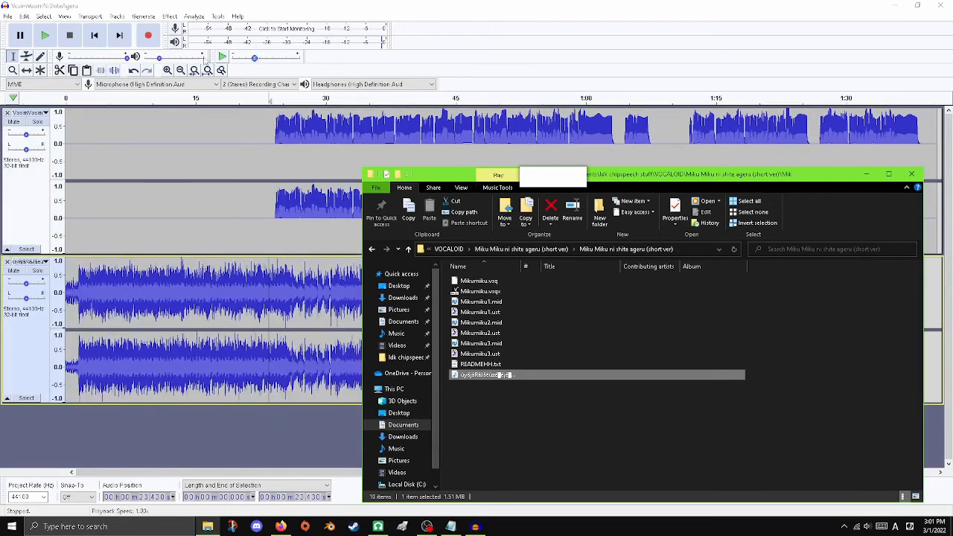
# - Solo the instrumental, play it from the beginning, and mark the vocal entry point with the cursor at about 13.6 seconds
pyautogui.click(91, 34)
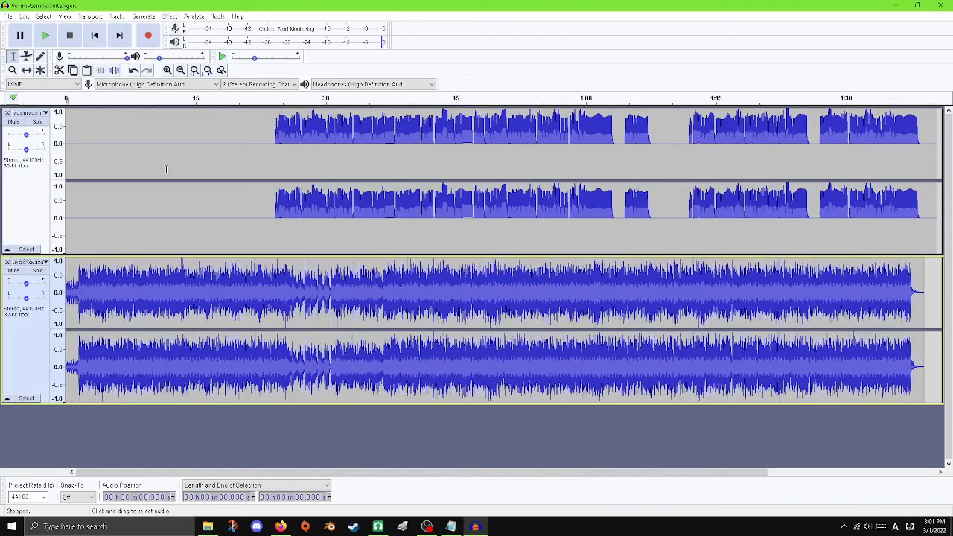
pyautogui.click(37, 271)
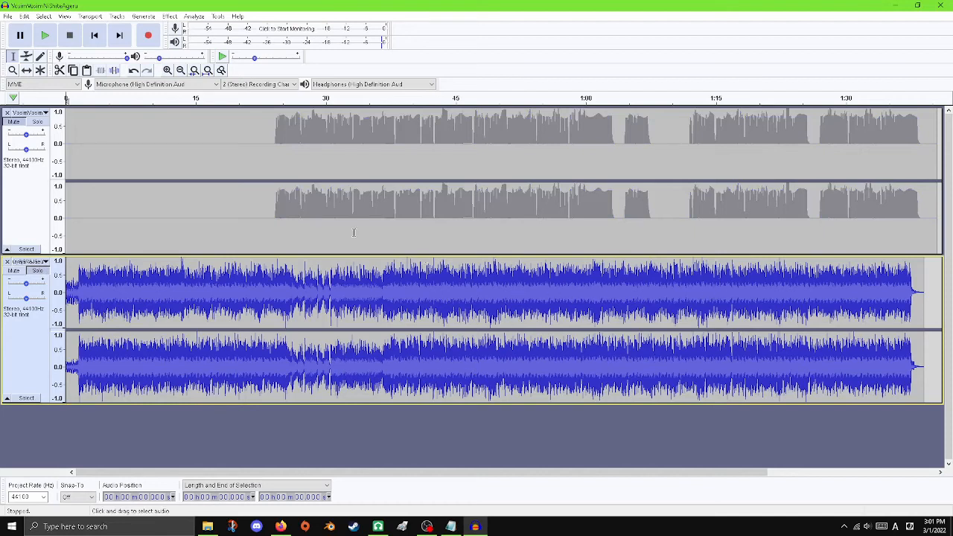
pyautogui.click(45, 35)
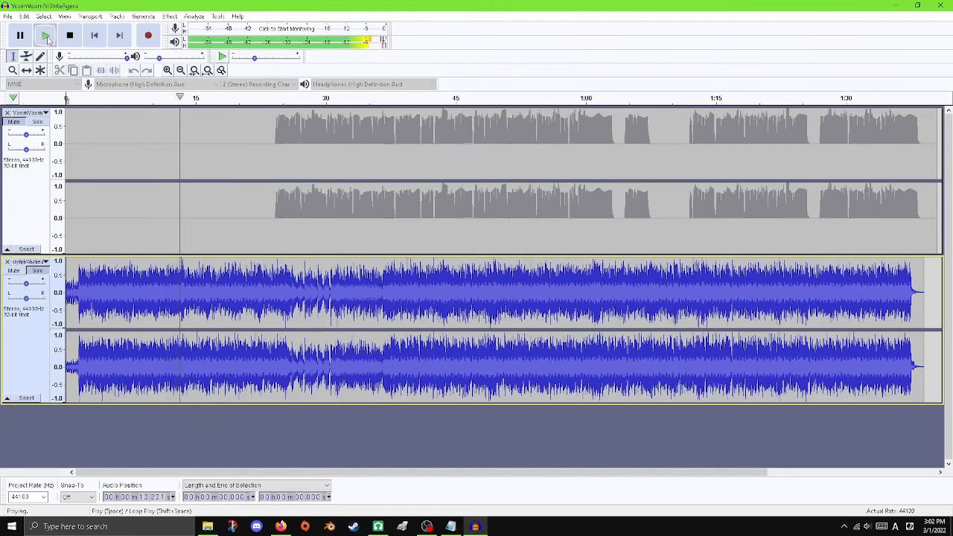
pyautogui.click(46, 37)
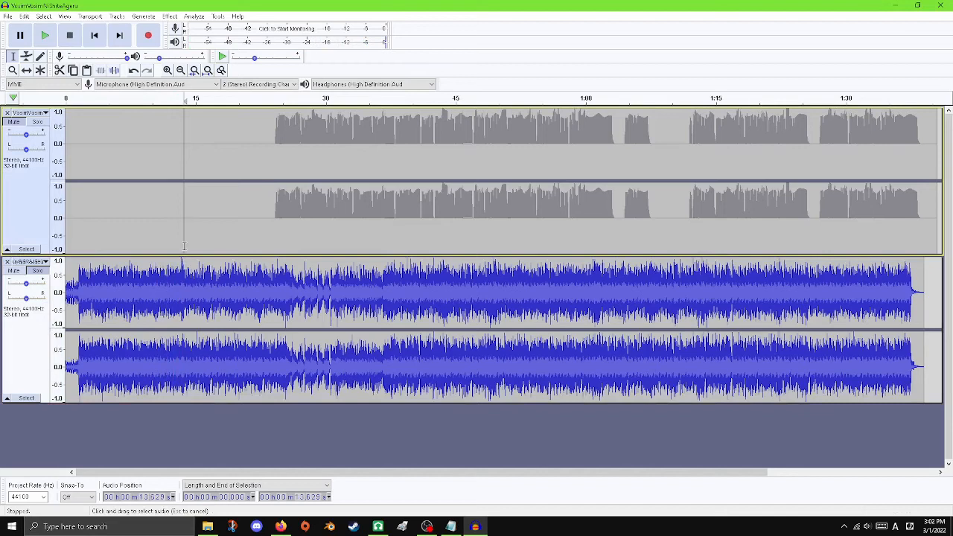
# - Shift the vocal track earlier so the singing starts at the 13.6-second cursor, and turn off the instrumental's solo
pyautogui.press('F5')
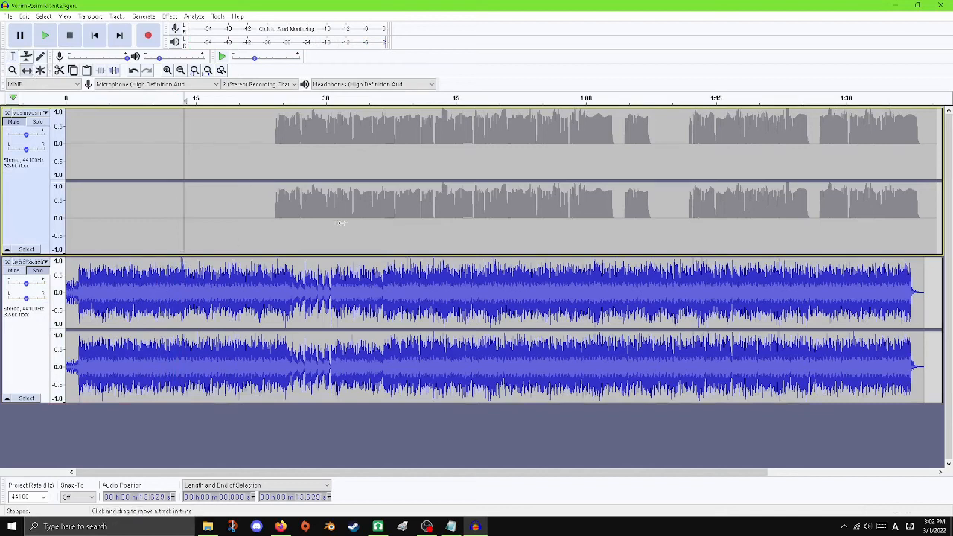
pyautogui.moveTo(341, 222); pyautogui.dragTo(293, 213)
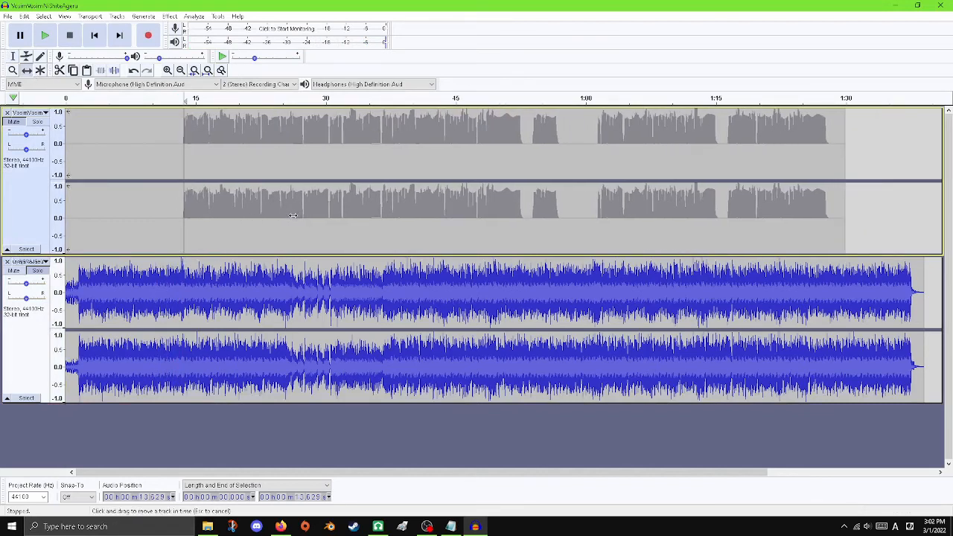
pyautogui.click(38, 271)
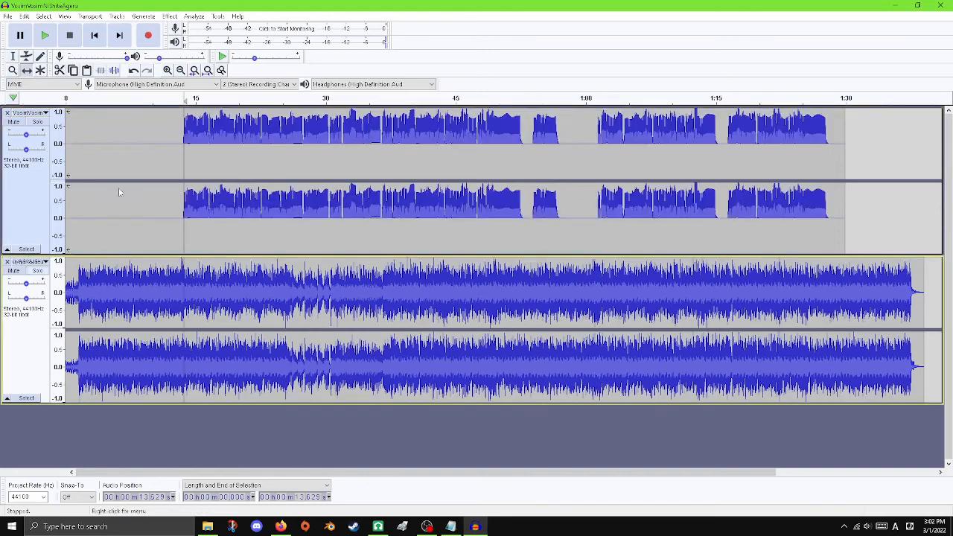
# - Play both tracks together from about 13 seconds to check their sync, and nudge the vocal track slightly earlier
pyautogui.click(180, 98)
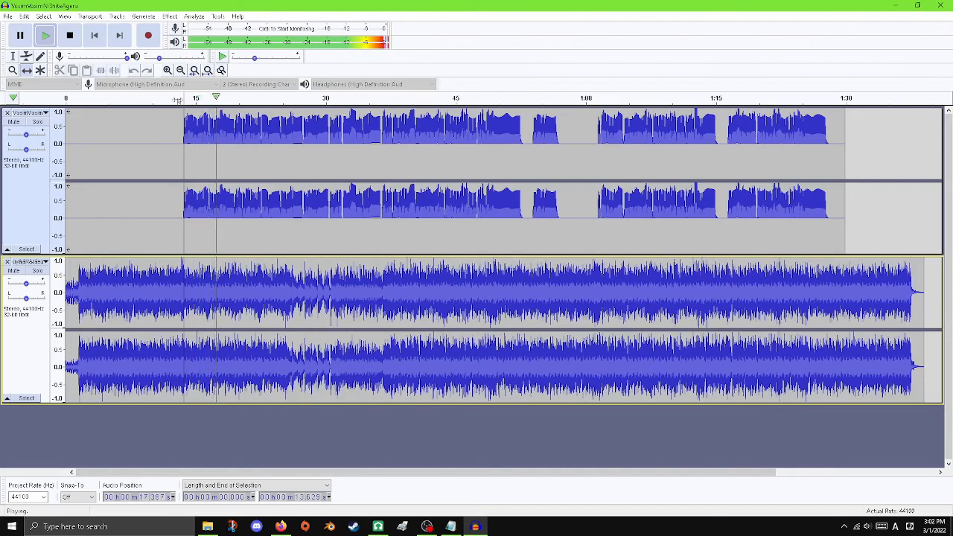
pyautogui.press('space')
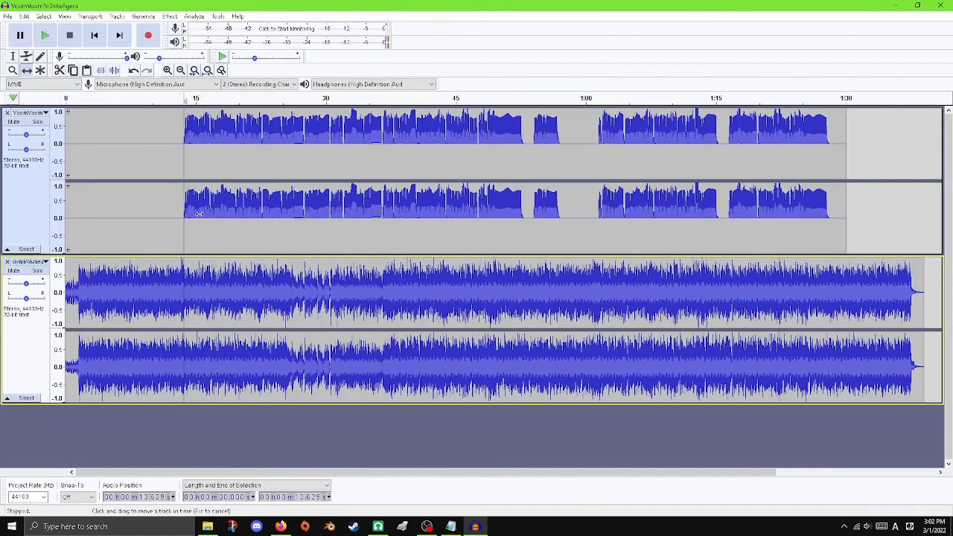
pyautogui.moveTo(200, 214); pyautogui.dragTo(200, 215)
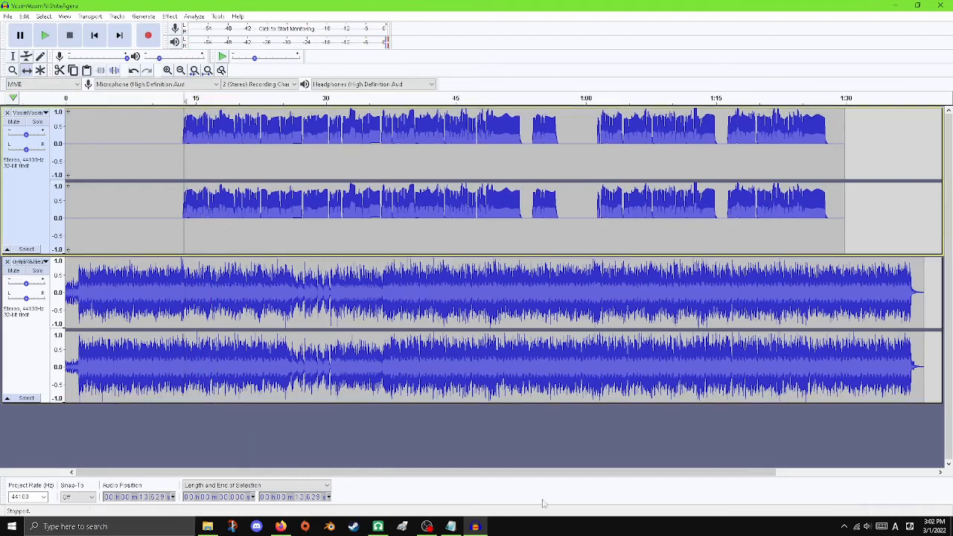
# - Open Mikumiku1.ust in UTAU from the song's folder, look at the vocal notes in LMMS, and return to Audacity
pyautogui.click(208, 526)
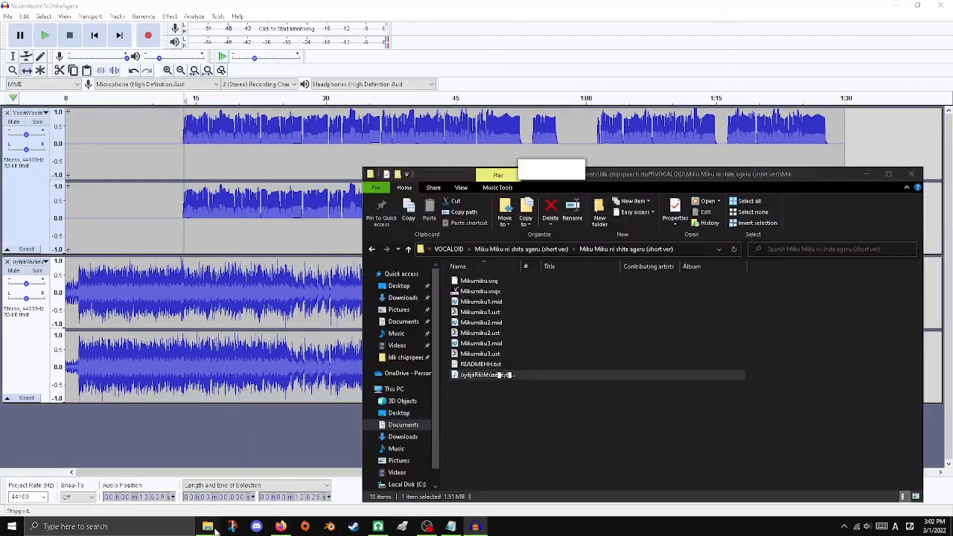
pyautogui.click(492, 316)
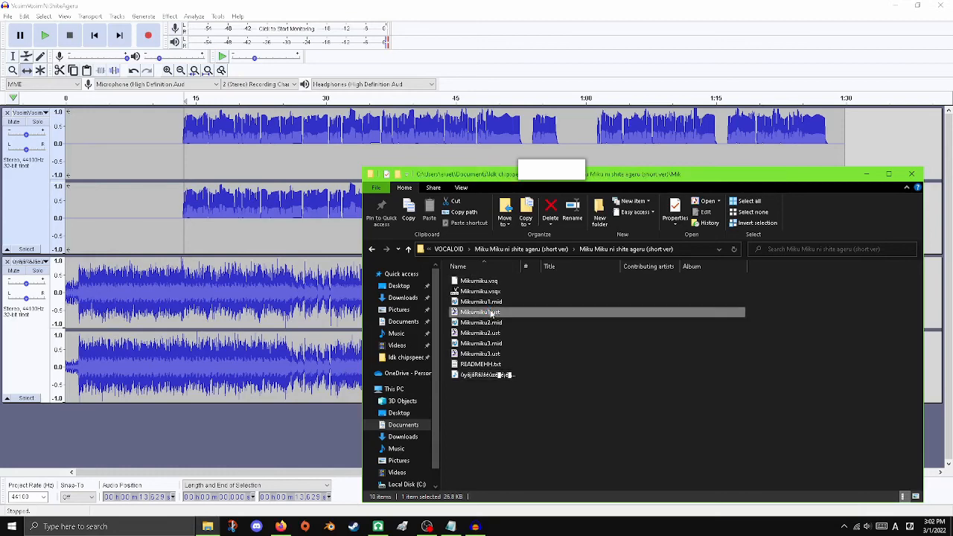
pyautogui.doubleClick(492, 314)
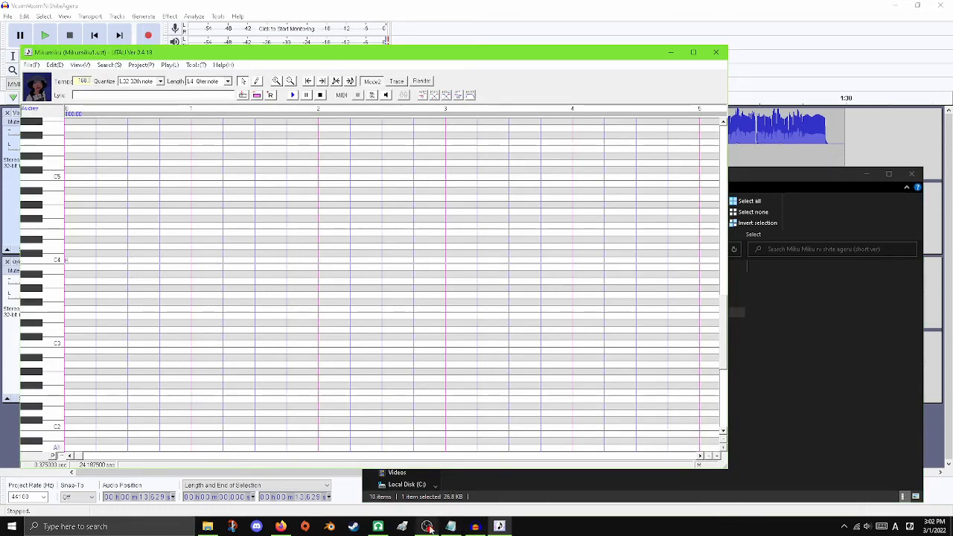
pyautogui.click(378, 527)
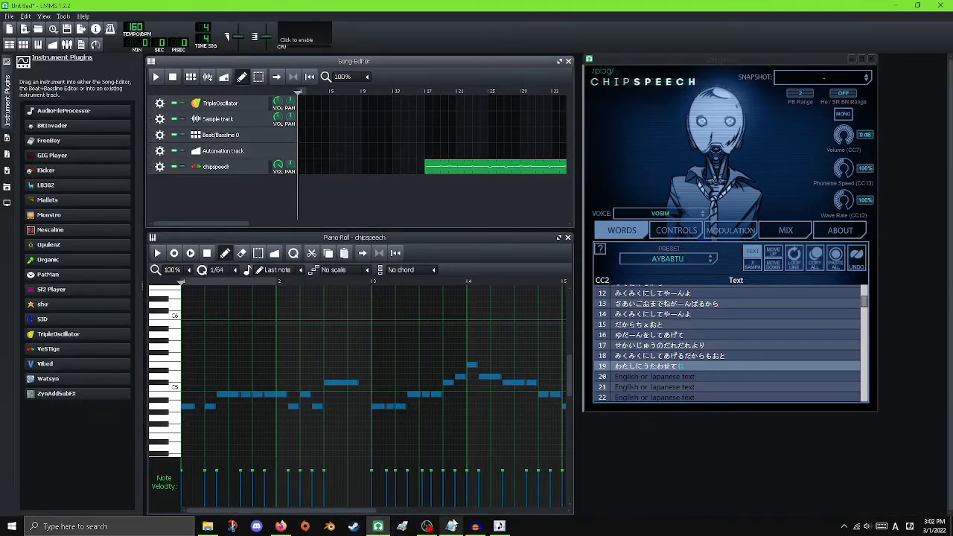
pyautogui.click(476, 527)
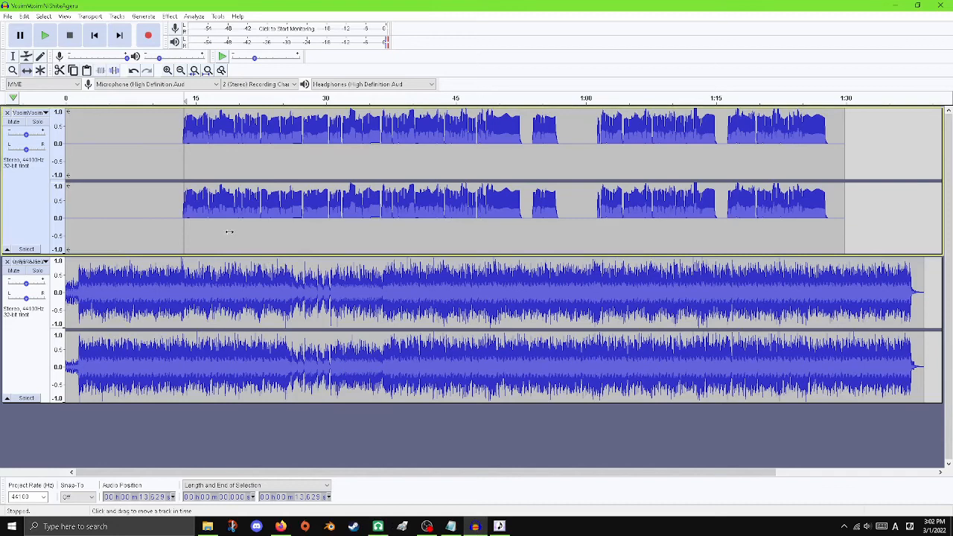
# - Nudge the vocal track slightly to fine-tune its start, and play both tracks from the 13.6-second cursor to check their sync
pyautogui.click(168, 70)
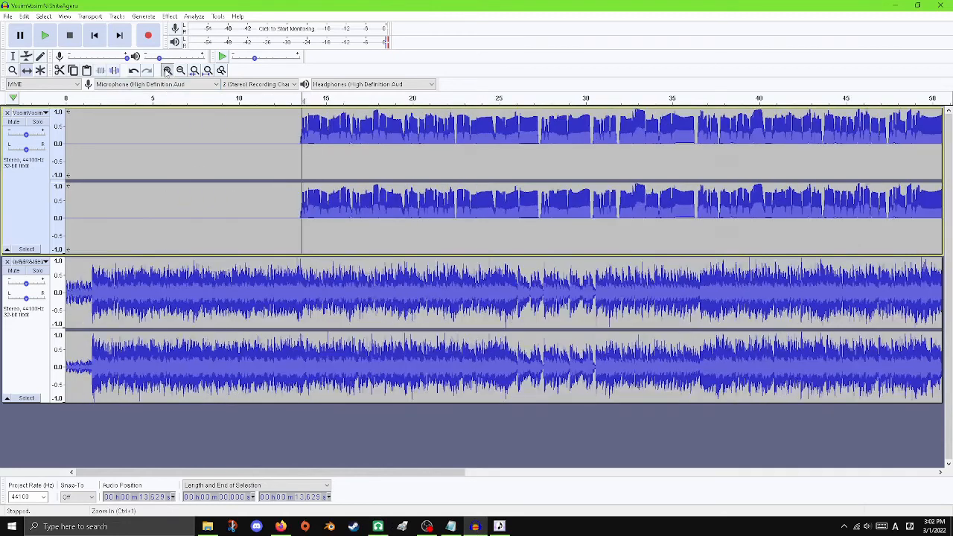
pyautogui.click(168, 70)
pyautogui.moveTo(524, 211); pyautogui.dragTo(526, 216)
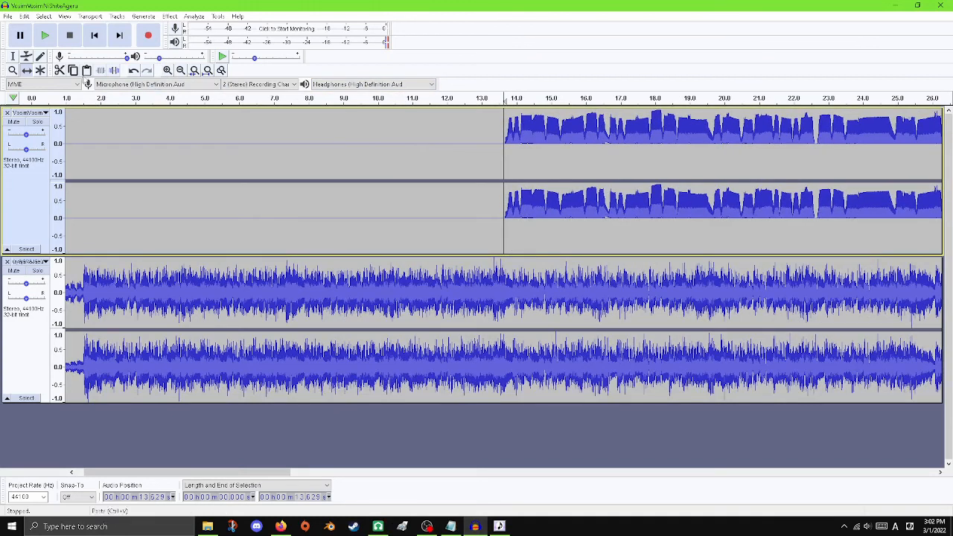
pyautogui.click(44, 37)
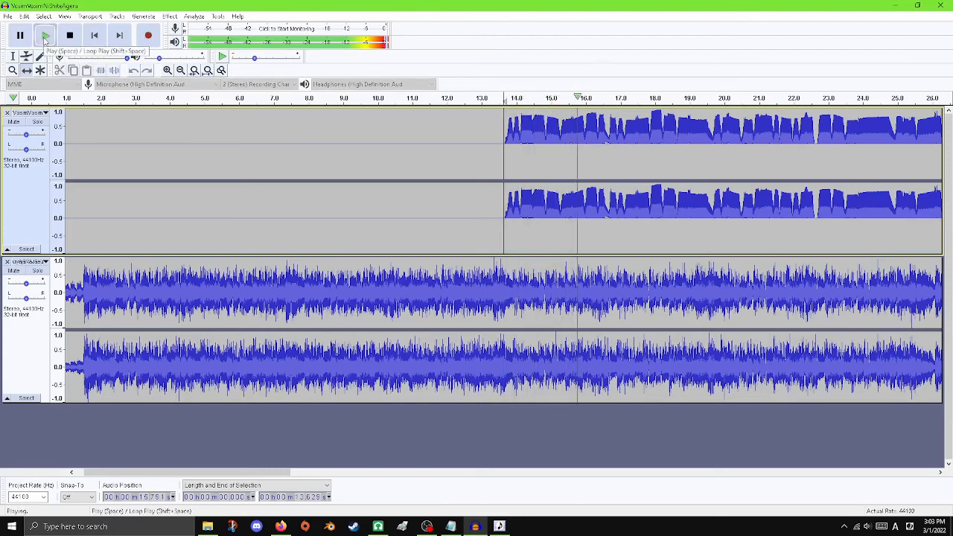
pyautogui.click(44, 41)
pyautogui.click(72, 35)
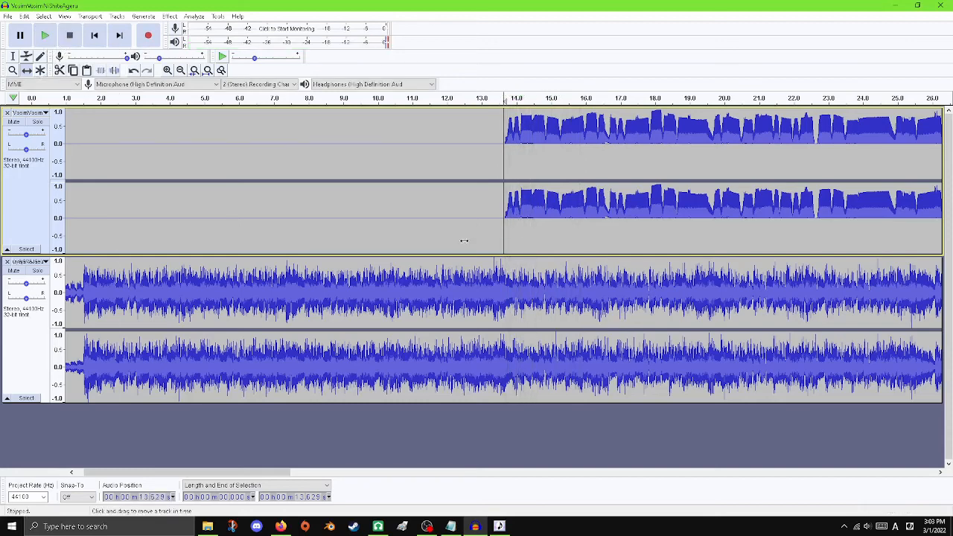
# - Move the vocal track later so the singing starts at about 13.8 seconds, and replay both tracks to check the timing
pyautogui.moveTo(519, 214); pyautogui.dragTo(525, 220)
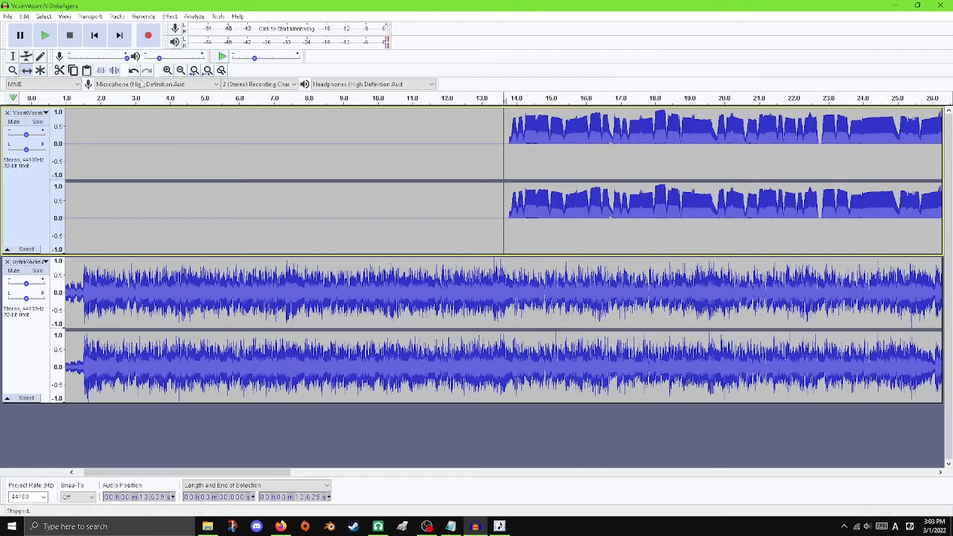
pyautogui.click(44, 35)
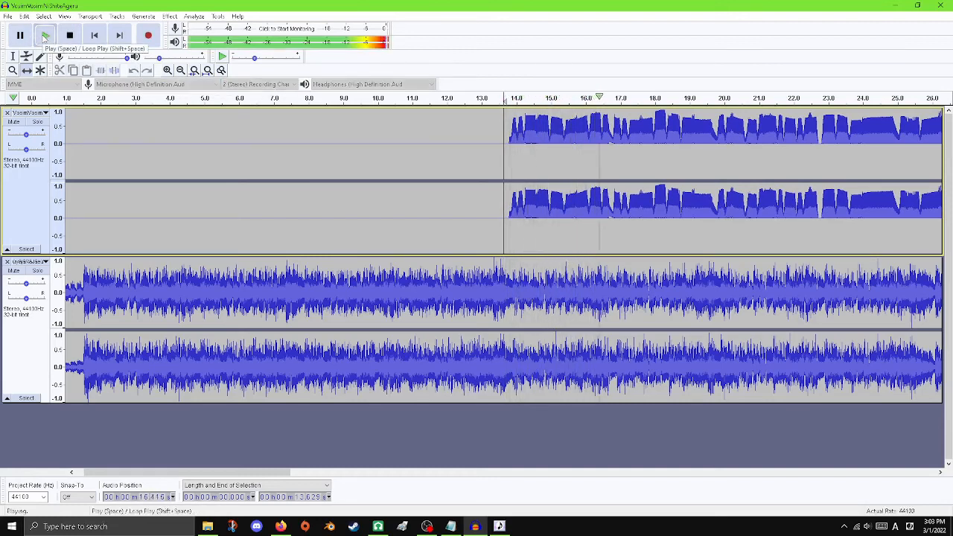
pyautogui.click(45, 36)
pyautogui.click(44, 36)
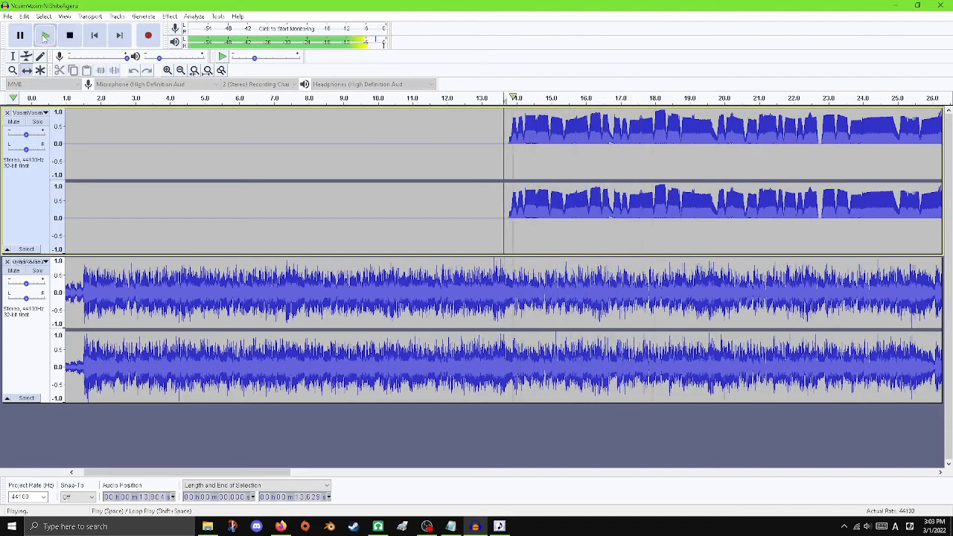
pyautogui.click(69, 35)
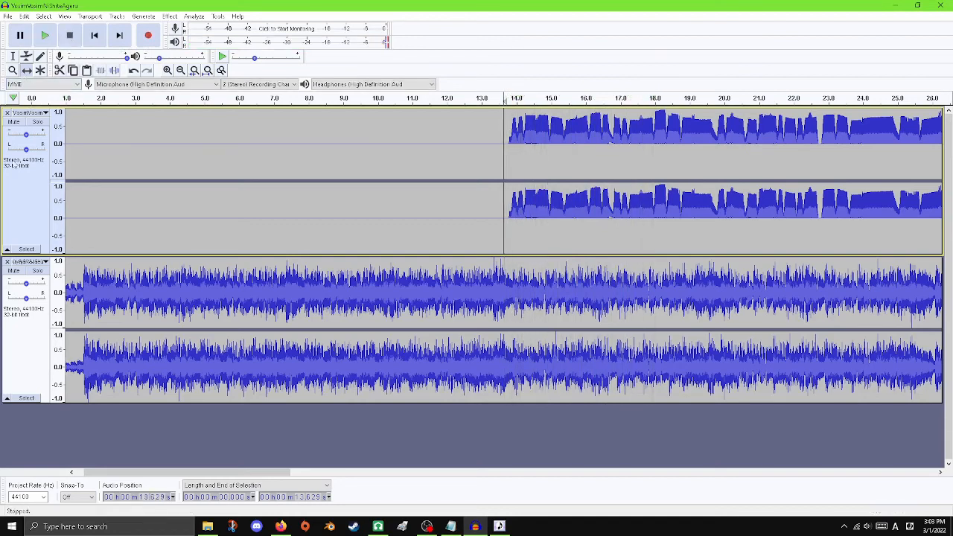
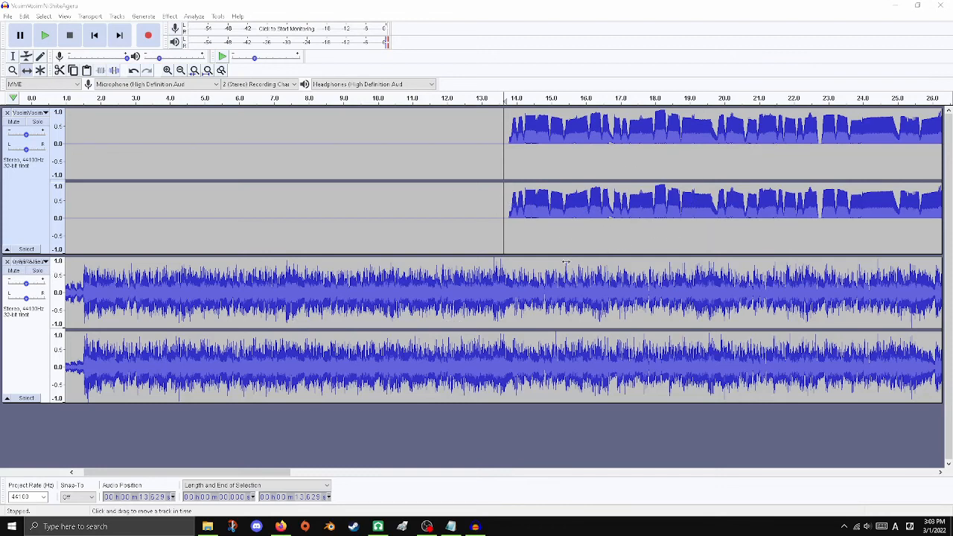
# - Shift the vocal track later so the singing starts at about 14.1 seconds, and play both tracks to check the alignment
pyautogui.moveTo(527, 221); pyautogui.dragTo(536, 218)
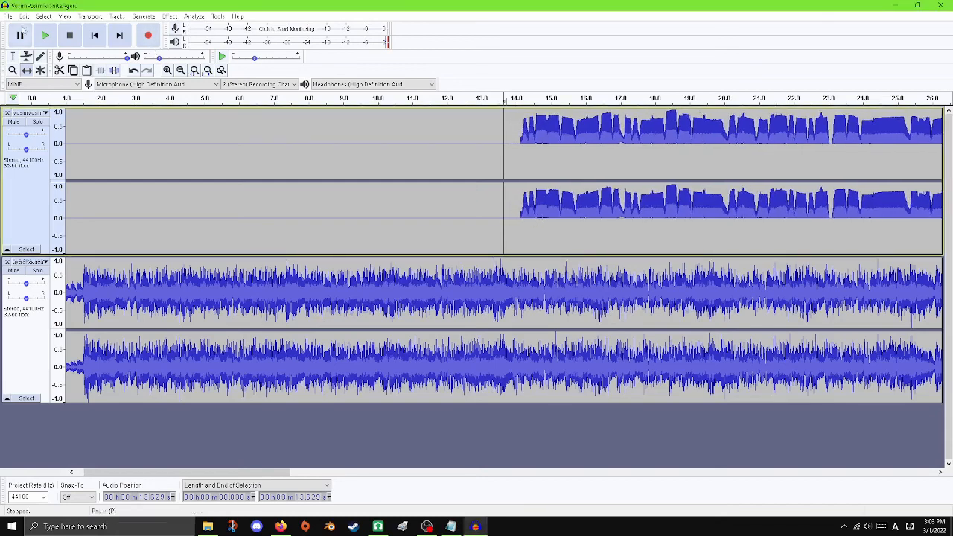
pyautogui.click(45, 37)
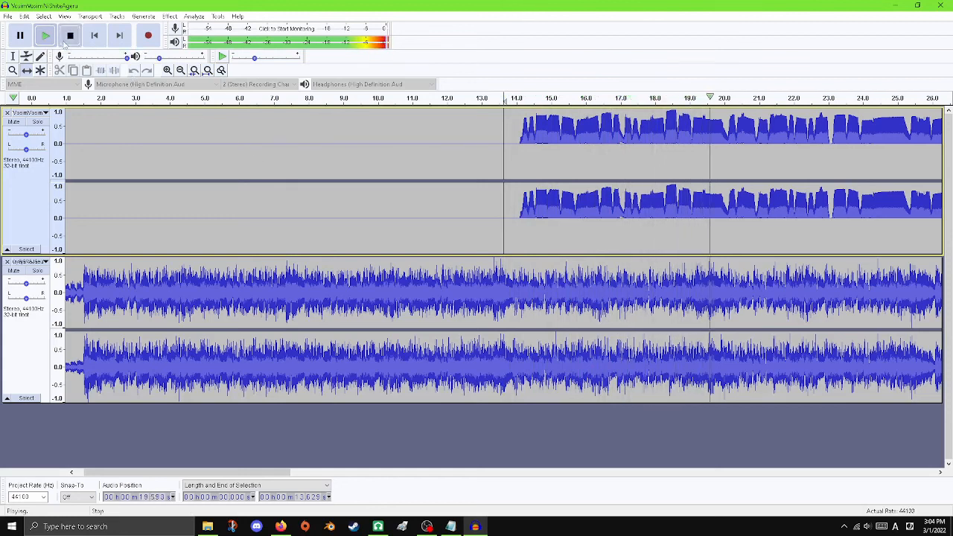
pyautogui.press('space')
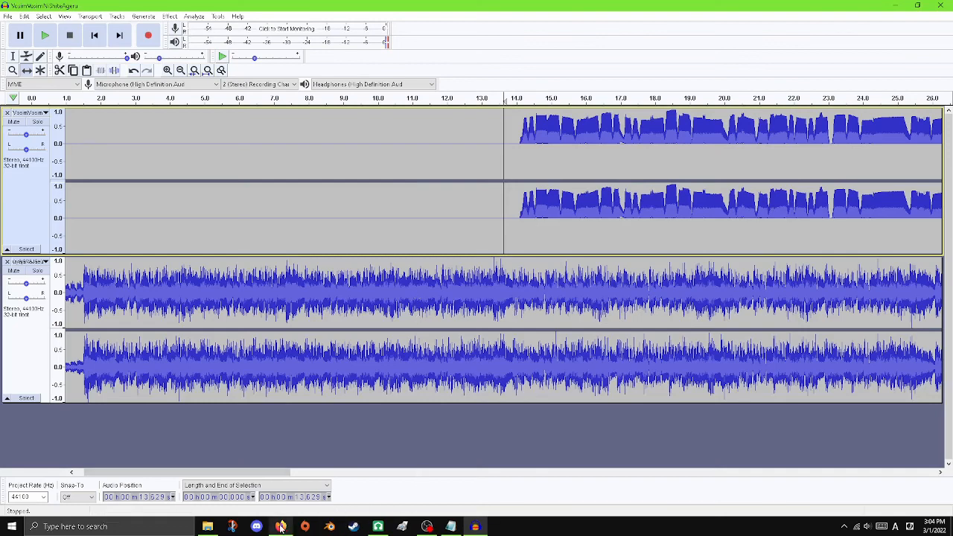
pyautogui.click(427, 526)
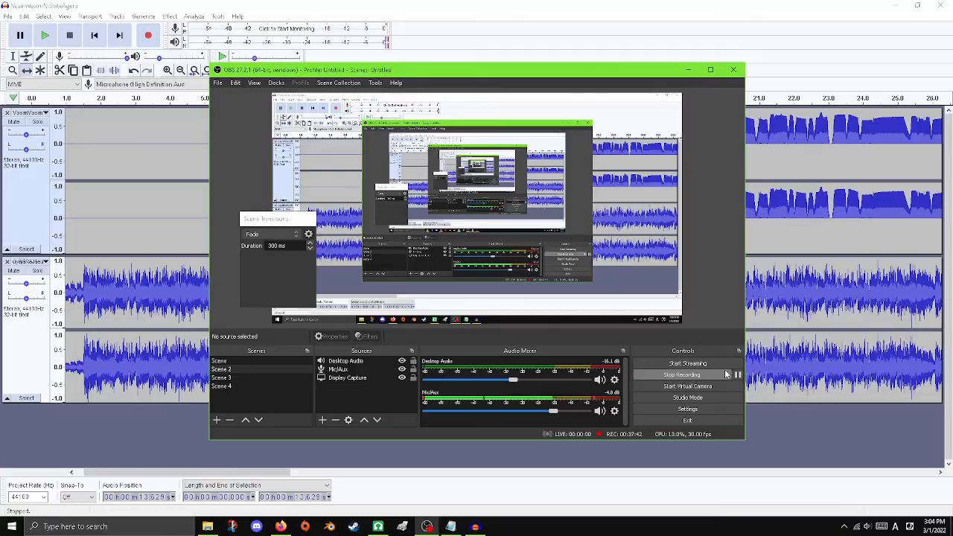
pyautogui.click(682, 374)
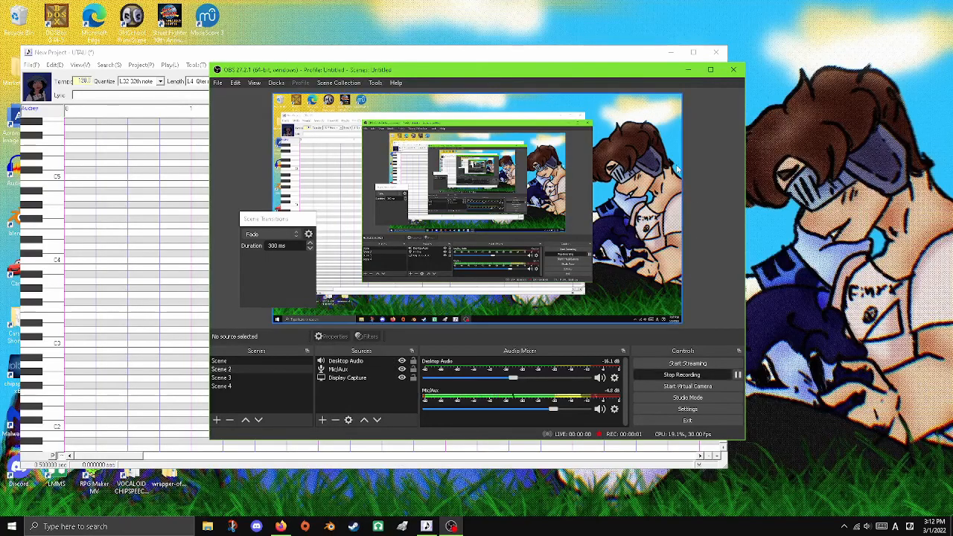
pyautogui.click(688, 69)
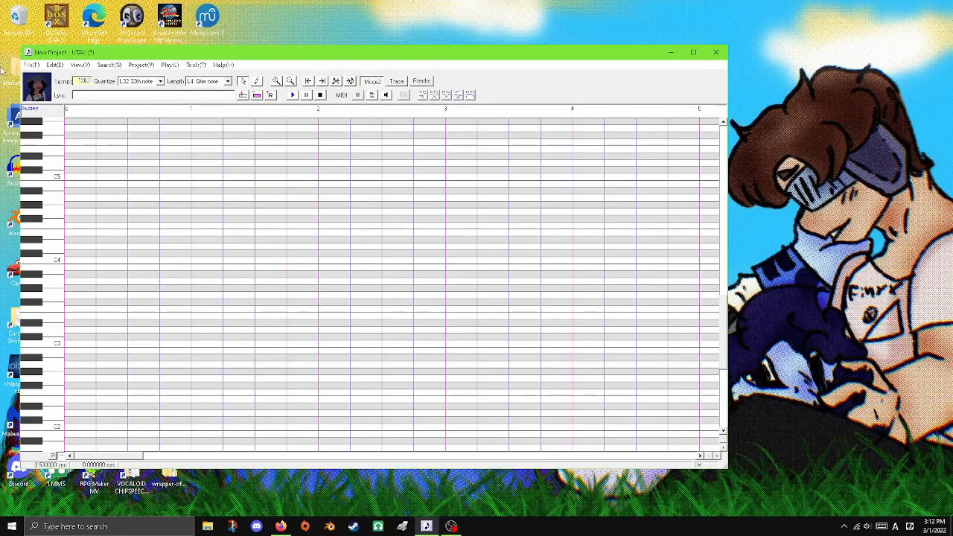
# - Open juu-mensou PART 1.ust in UTAU from the Juu-Mensou .UST folder inside Idk chipspeech stuff\VOCALOID
pyautogui.click(32, 65)
pyautogui.click(79, 94)
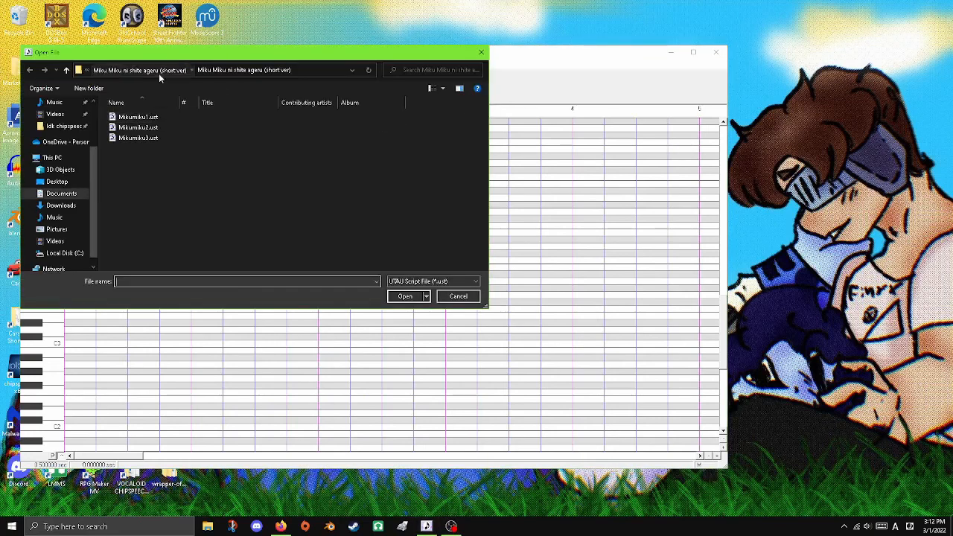
pyautogui.click(156, 73)
pyautogui.click(173, 71)
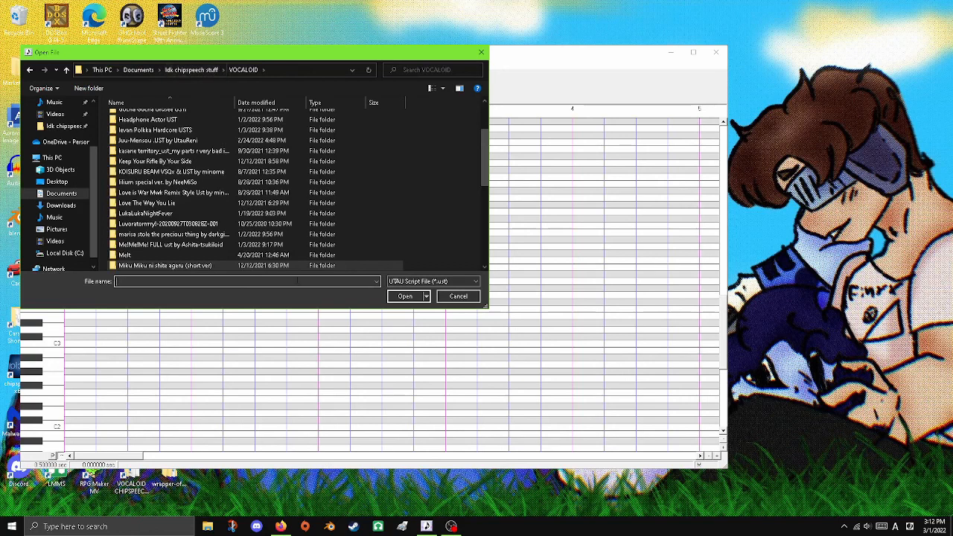
pyautogui.doubleClick(135, 257)
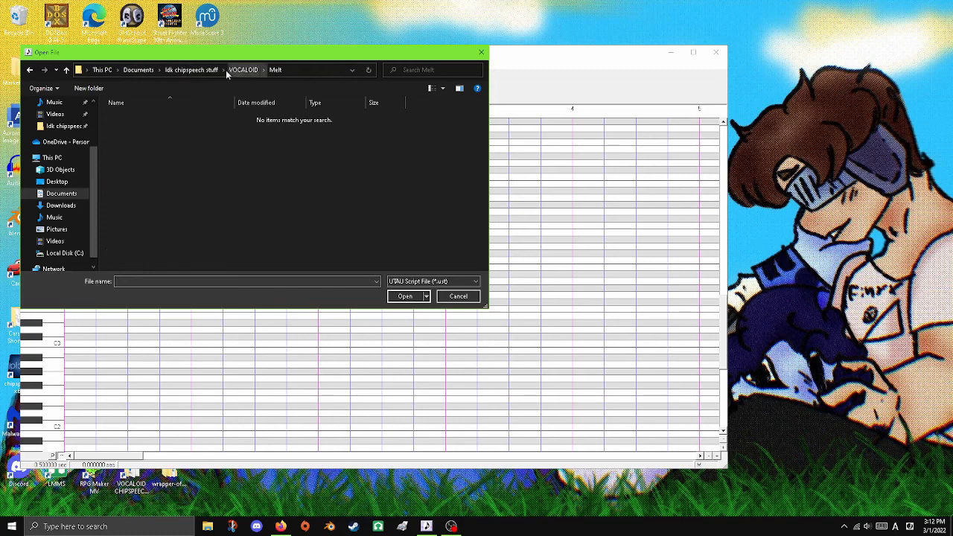
pyautogui.click(243, 70)
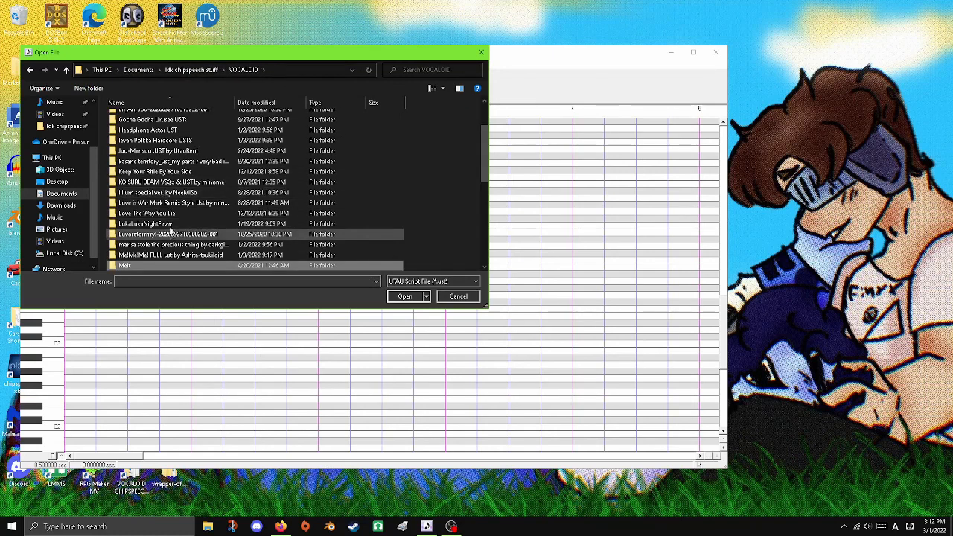
pyautogui.scroll(2, 178, 199)
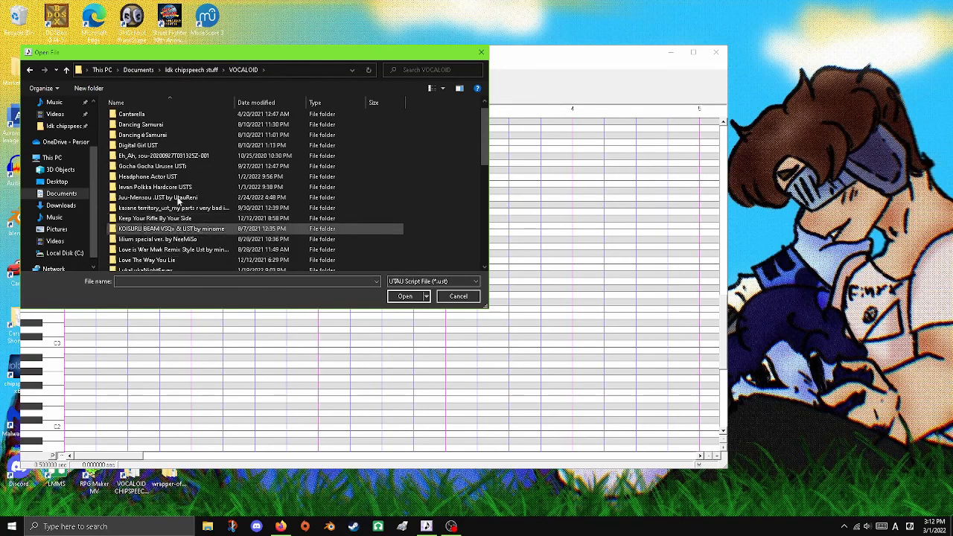
pyautogui.scroll(1, 172, 202)
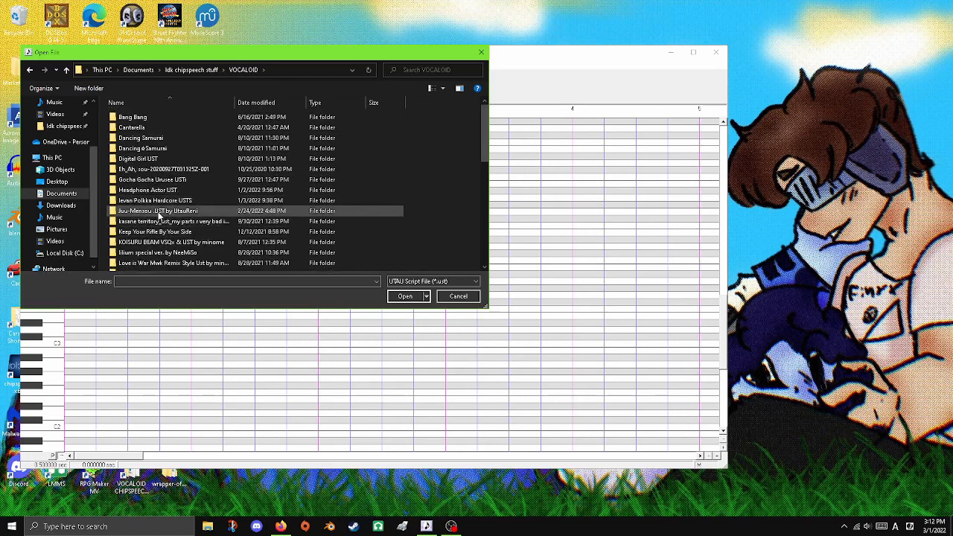
pyautogui.doubleClick(158, 212)
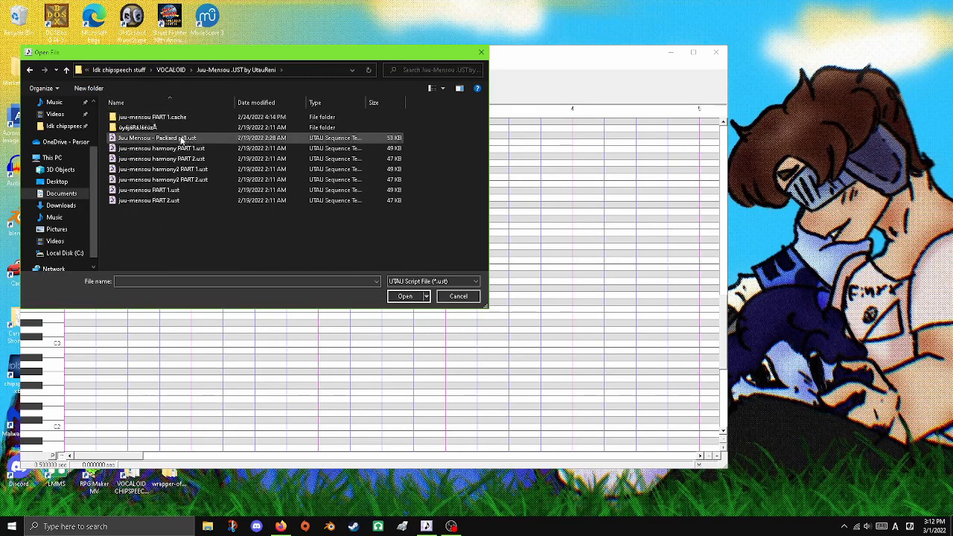
pyautogui.doubleClick(170, 200)
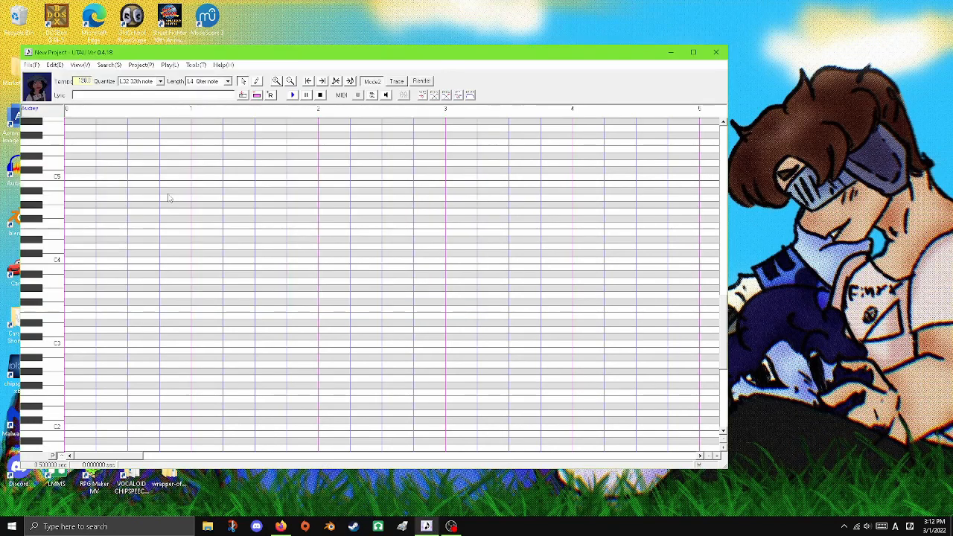
pyautogui.click(463, 287)
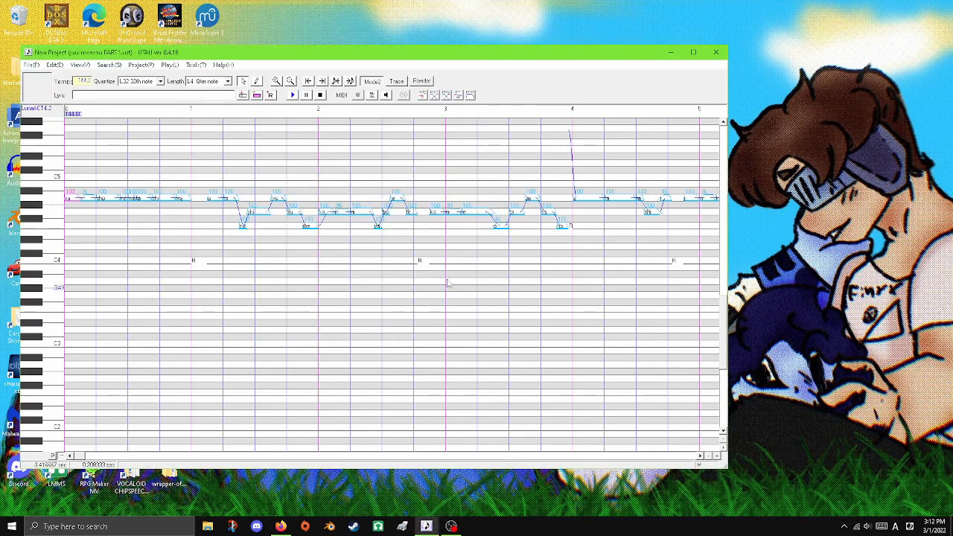
# - Open main 1.ust from the UST subfolder of the KOISURU BEAM VSQx & UST folder, and go to its first notes at bar 20
pyautogui.click(33, 65)
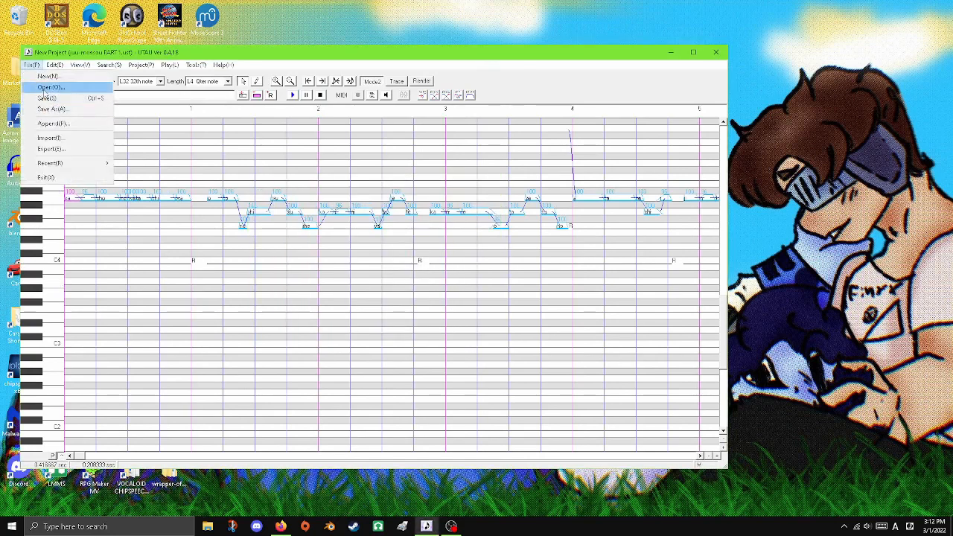
pyautogui.click(41, 86)
pyautogui.click(170, 69)
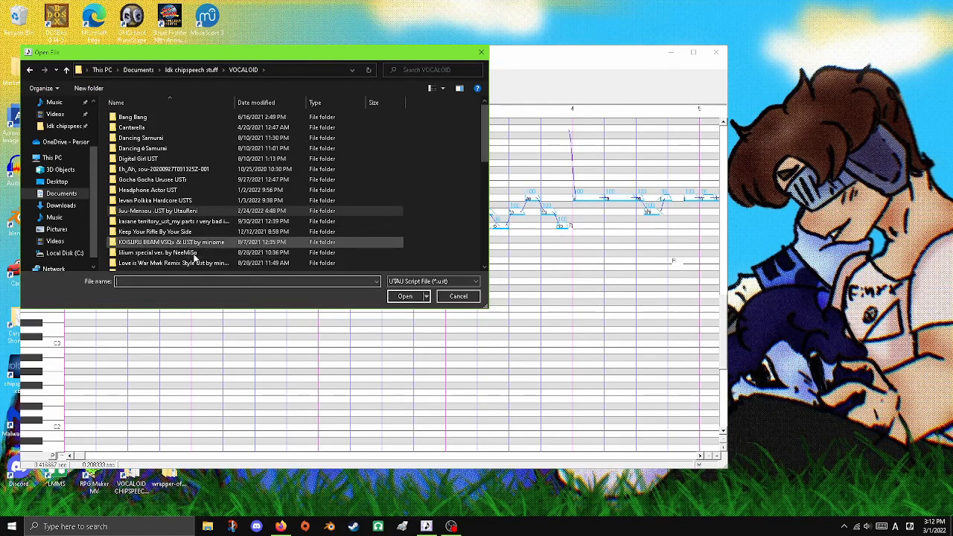
pyautogui.click(197, 246)
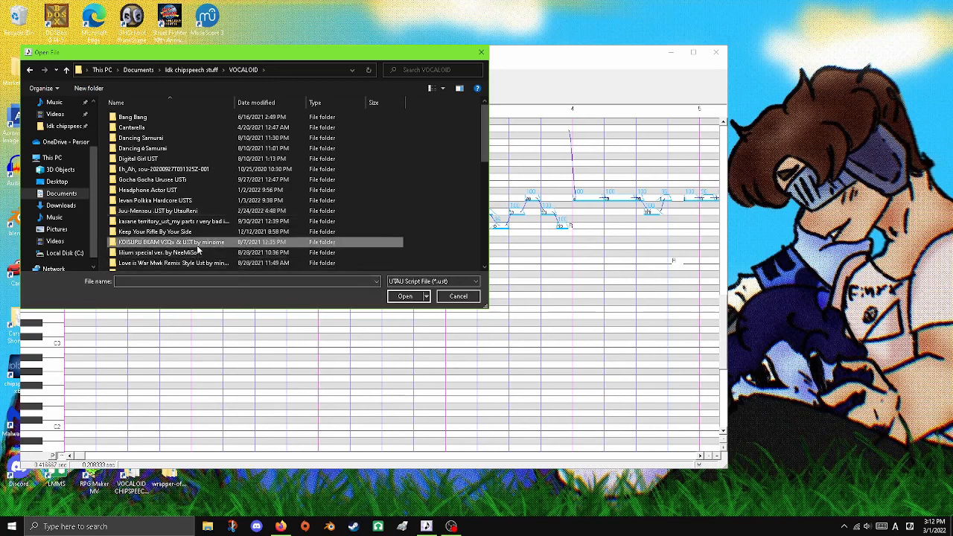
pyautogui.doubleClick(198, 246)
pyautogui.doubleClick(127, 118)
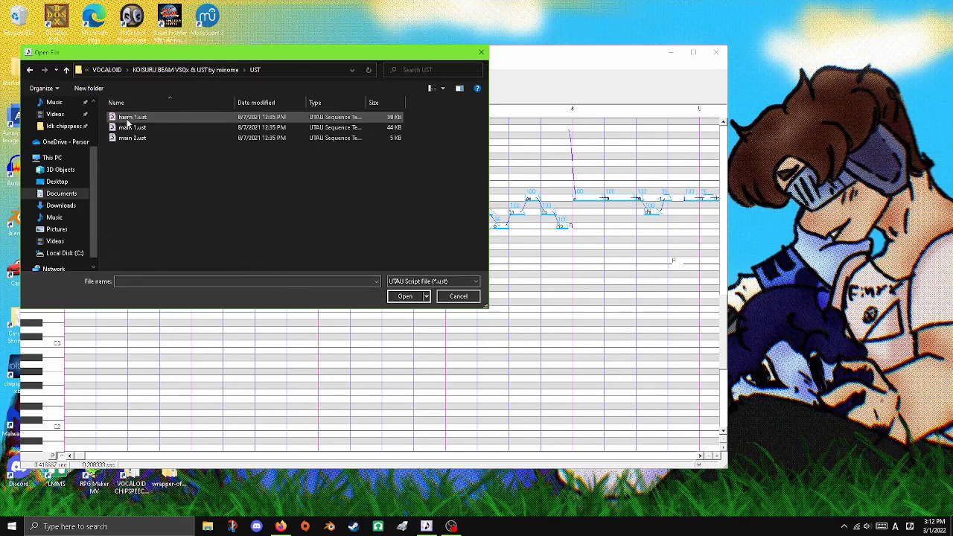
pyautogui.doubleClick(138, 128)
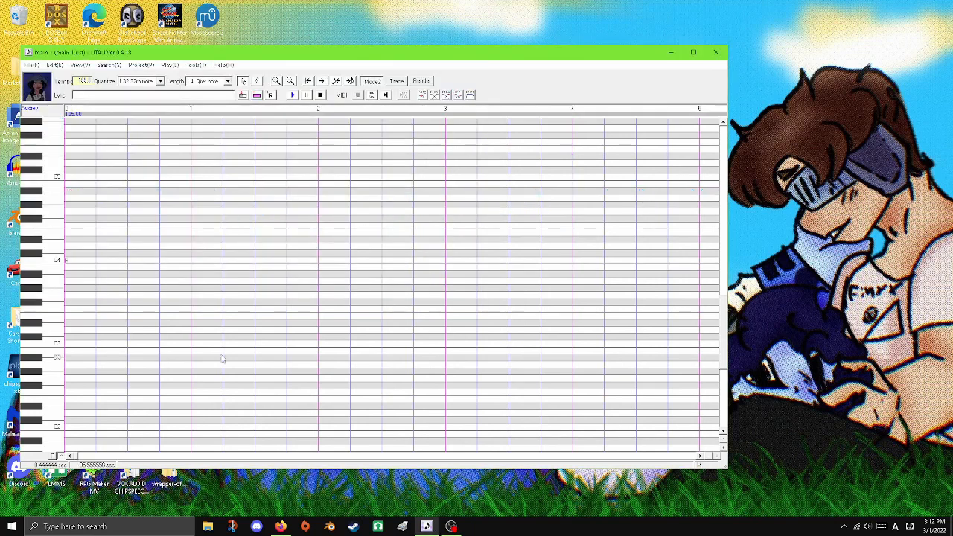
pyautogui.moveTo(75, 461); pyautogui.dragTo(158, 456)
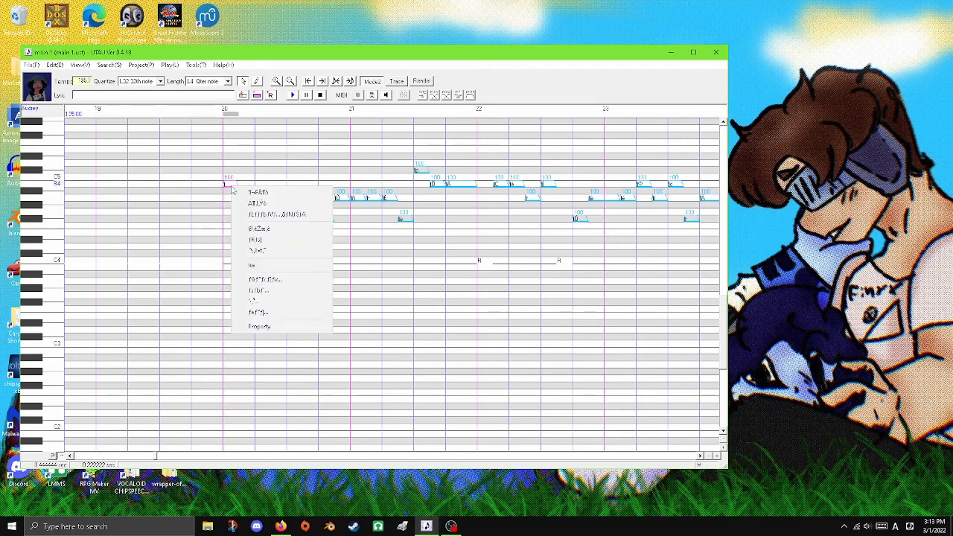
# - Open the properties of the first note at bar 20, and enter あ with Japanese input in a new Notepad document
pyautogui.click(285, 327)
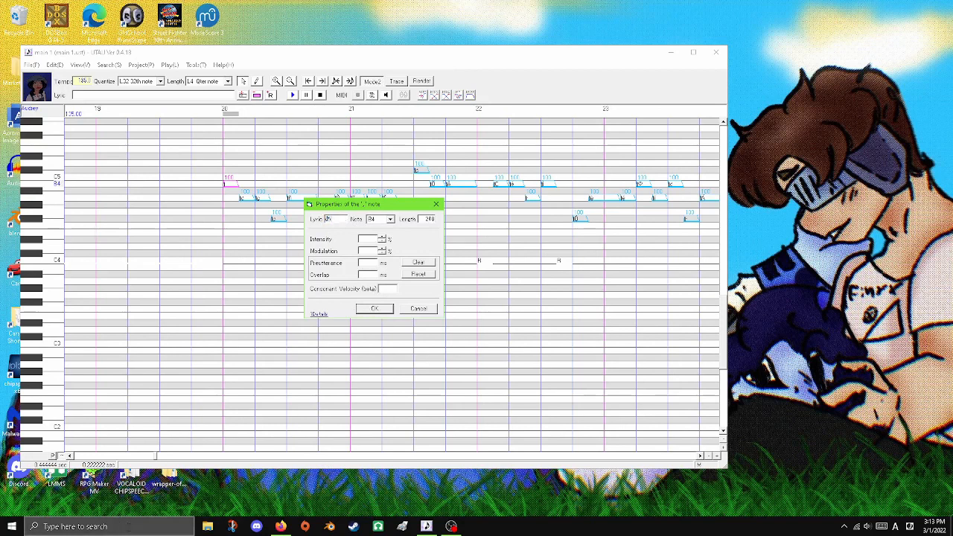
pyautogui.click(128, 529)
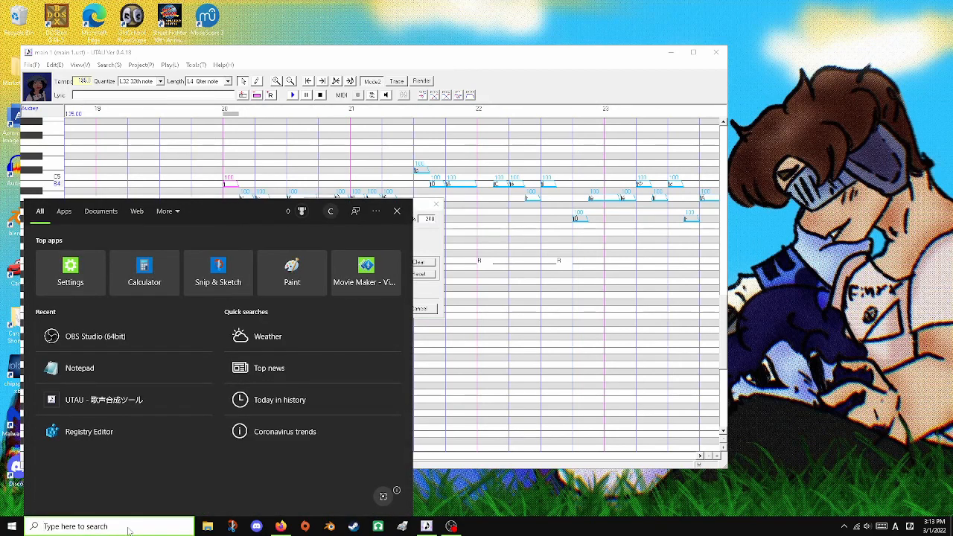
pyautogui.click(80, 368)
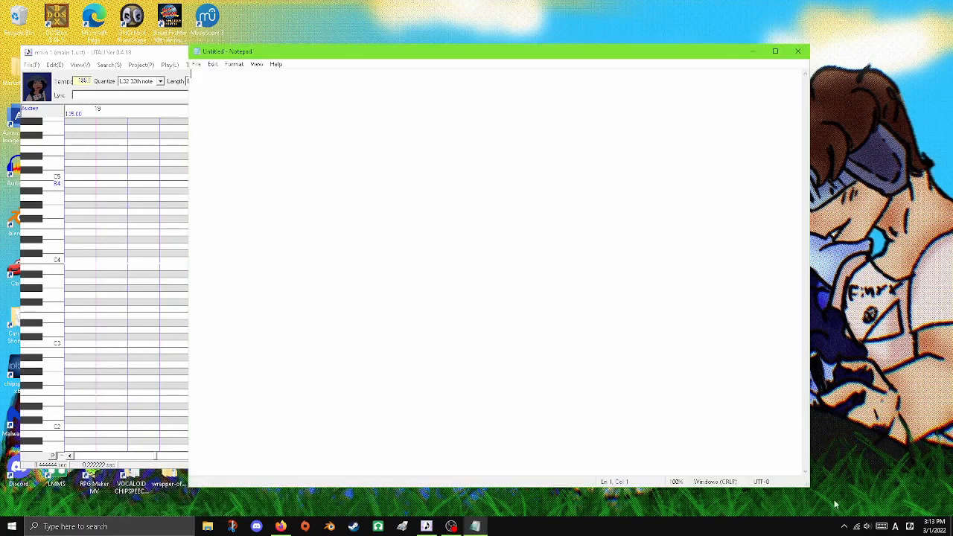
pyautogui.click(896, 528)
pyautogui.write('a')
pyautogui.press('Return')
# - Return to UTAU, dismiss the note's properties without changes, and close UTAU
pyautogui.click(176, 55)
pyautogui.click(426, 527)
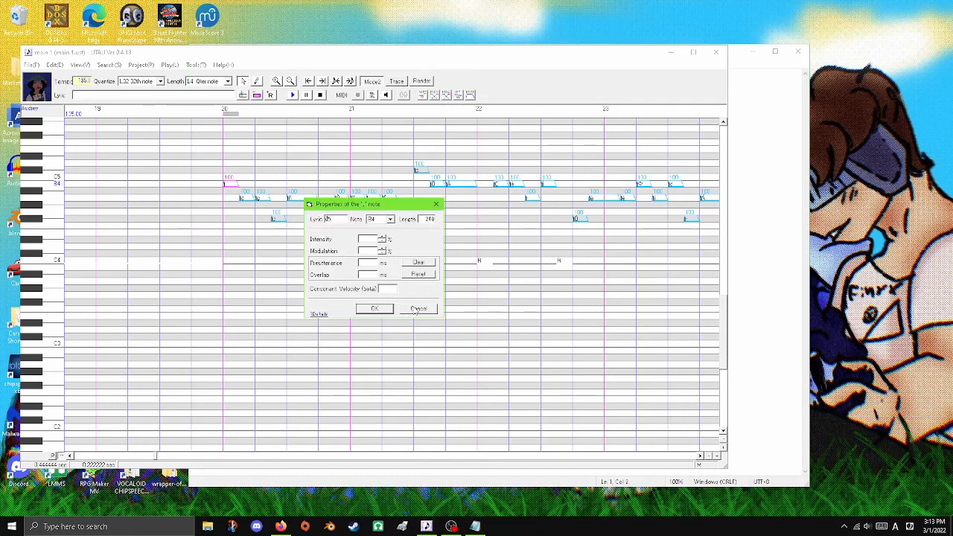
pyautogui.click(418, 309)
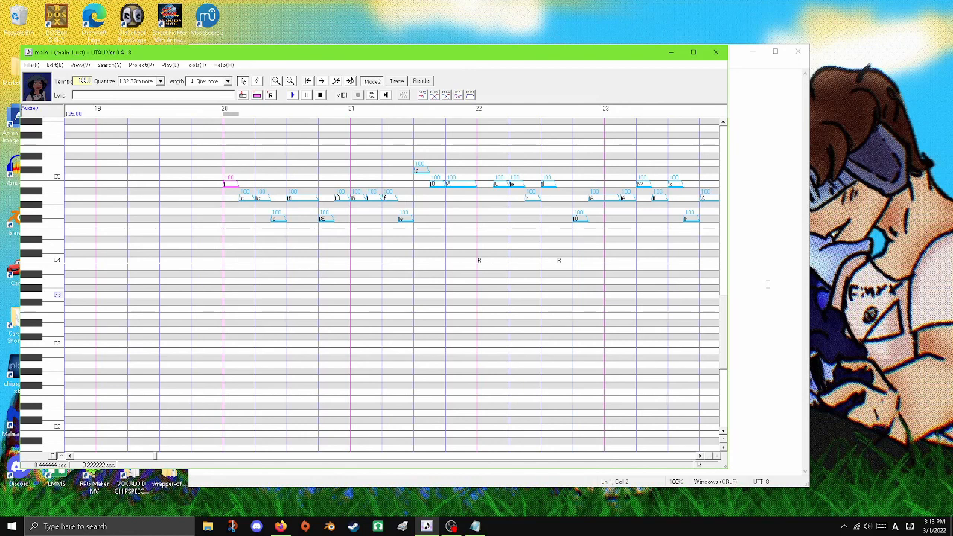
pyautogui.click(762, 106)
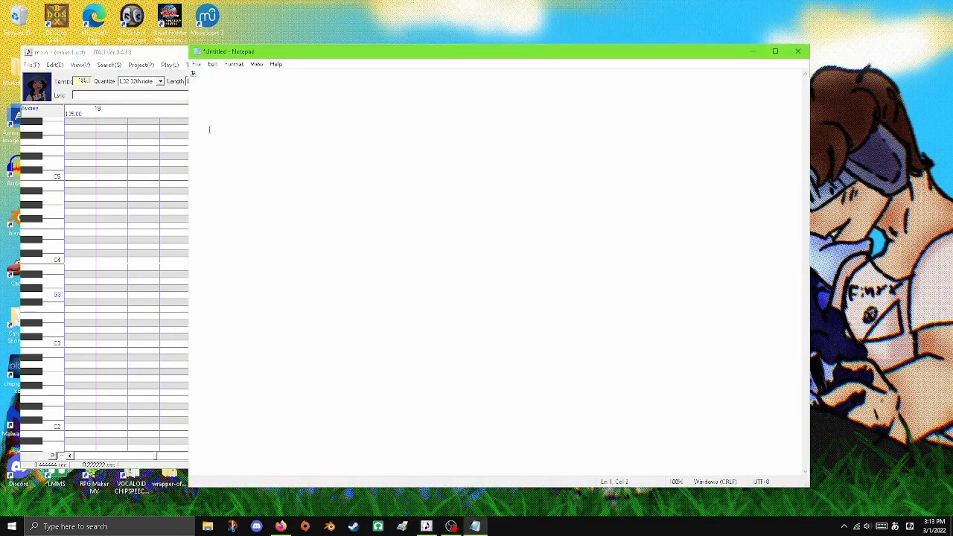
pyautogui.click(125, 60)
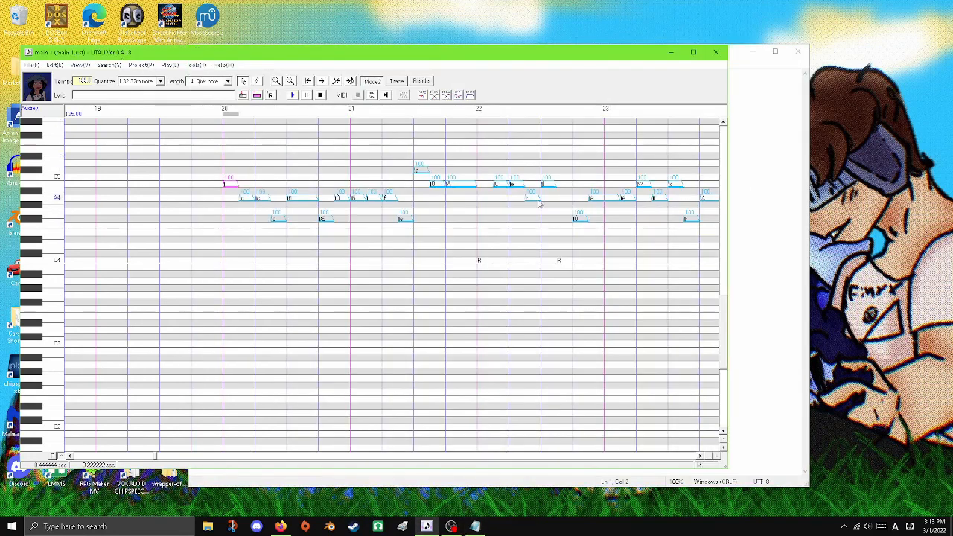
pyautogui.click(715, 51)
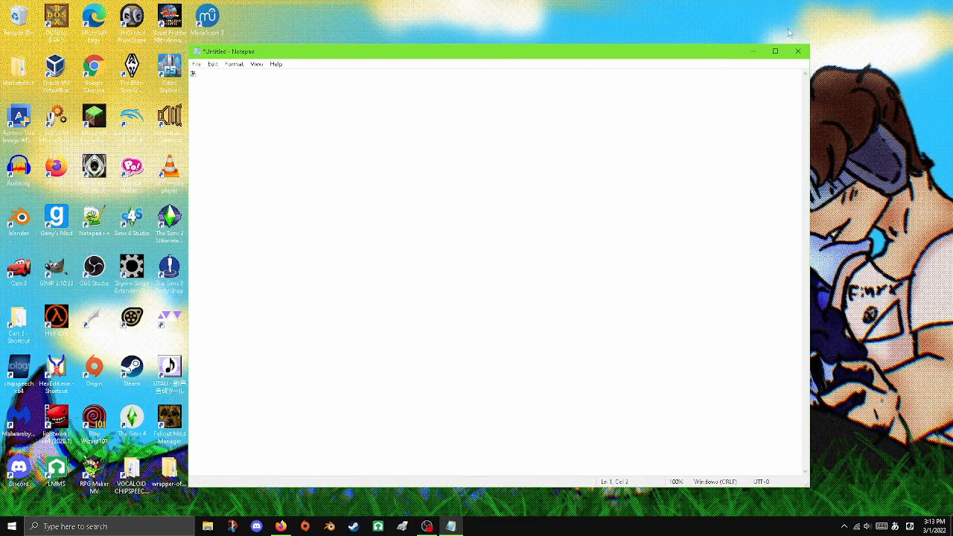
# - Close the untitled Notepad document without saving it, and switch to OBS Studio
pyautogui.click(799, 53)
pyautogui.click(501, 267)
pyautogui.click(426, 527)
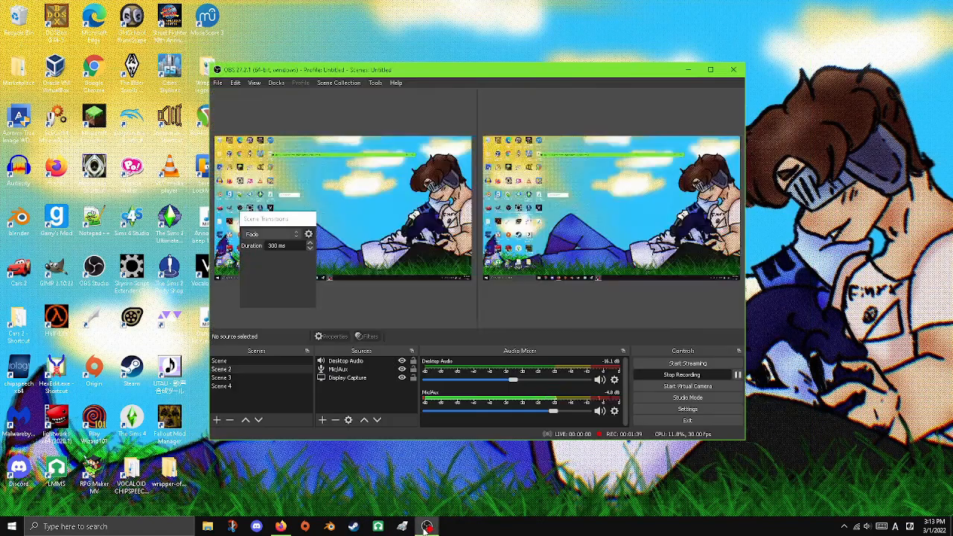